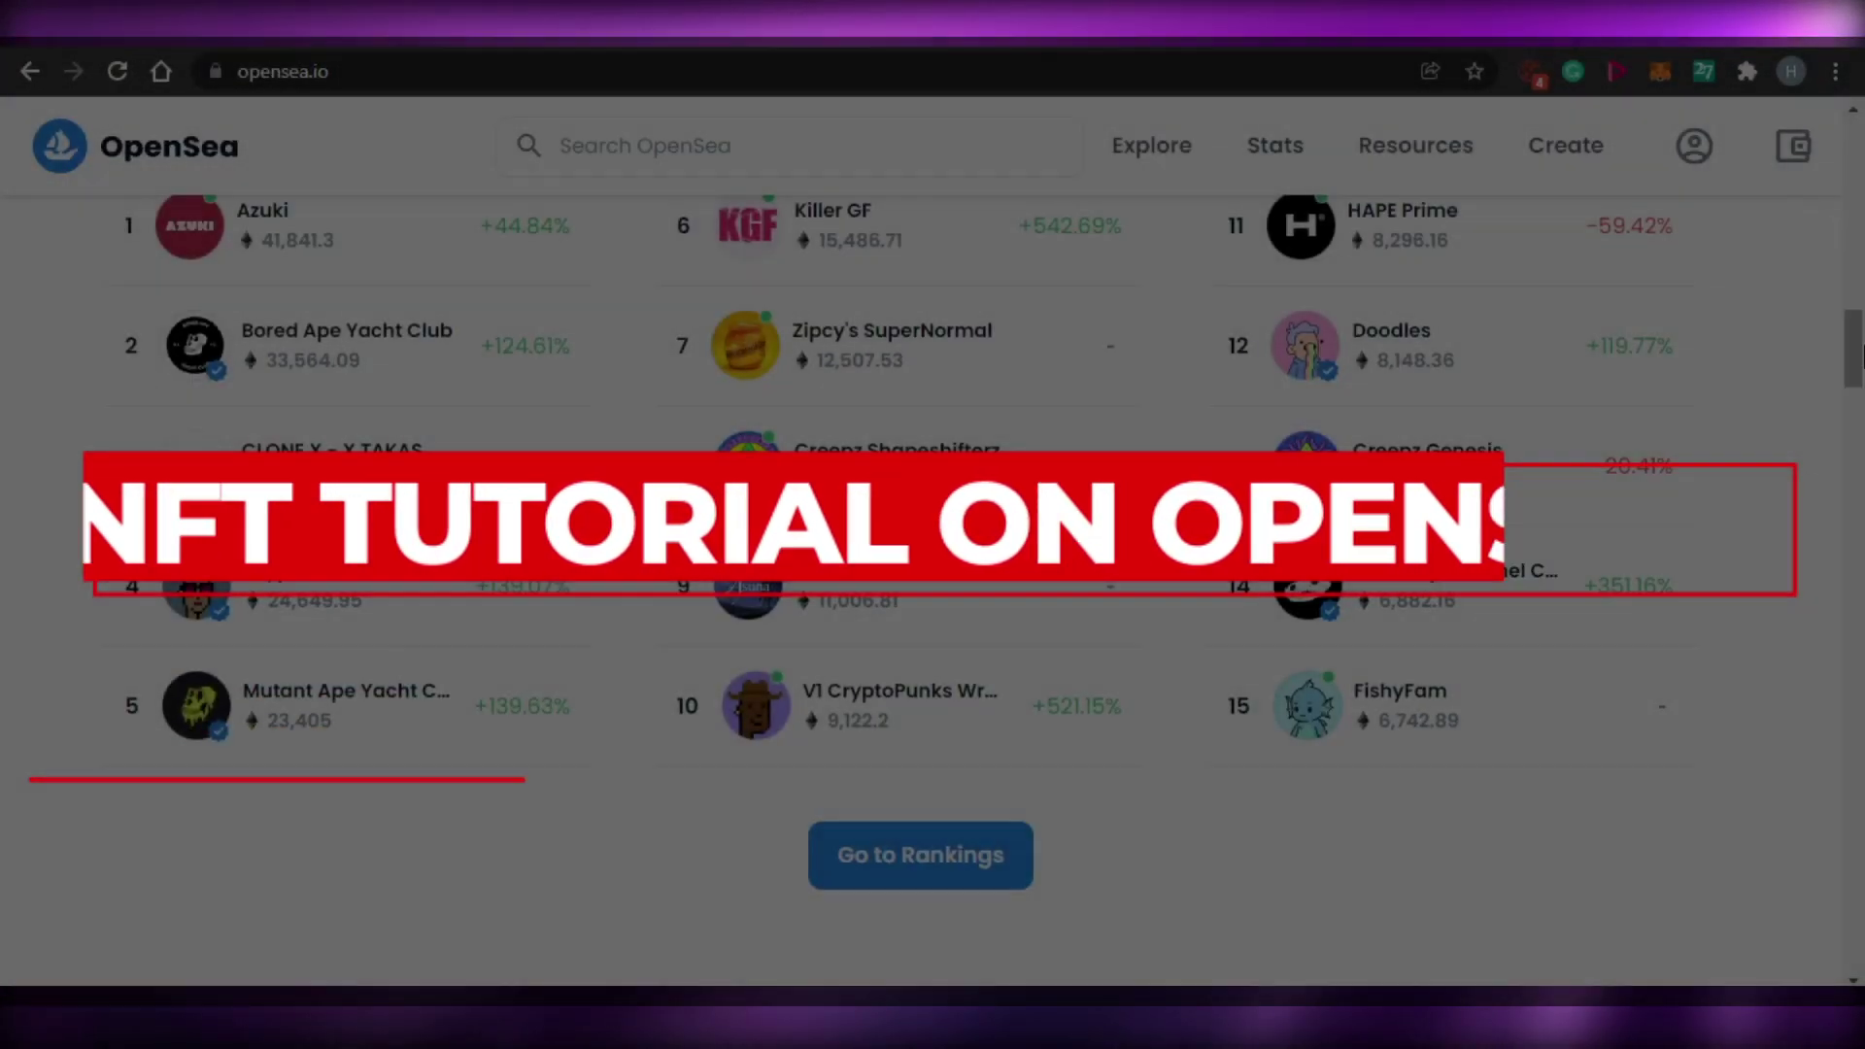
Scroll down through the OpenSea homepage and back up to the top
left_click_drag(1856, 355, 1855, 630)
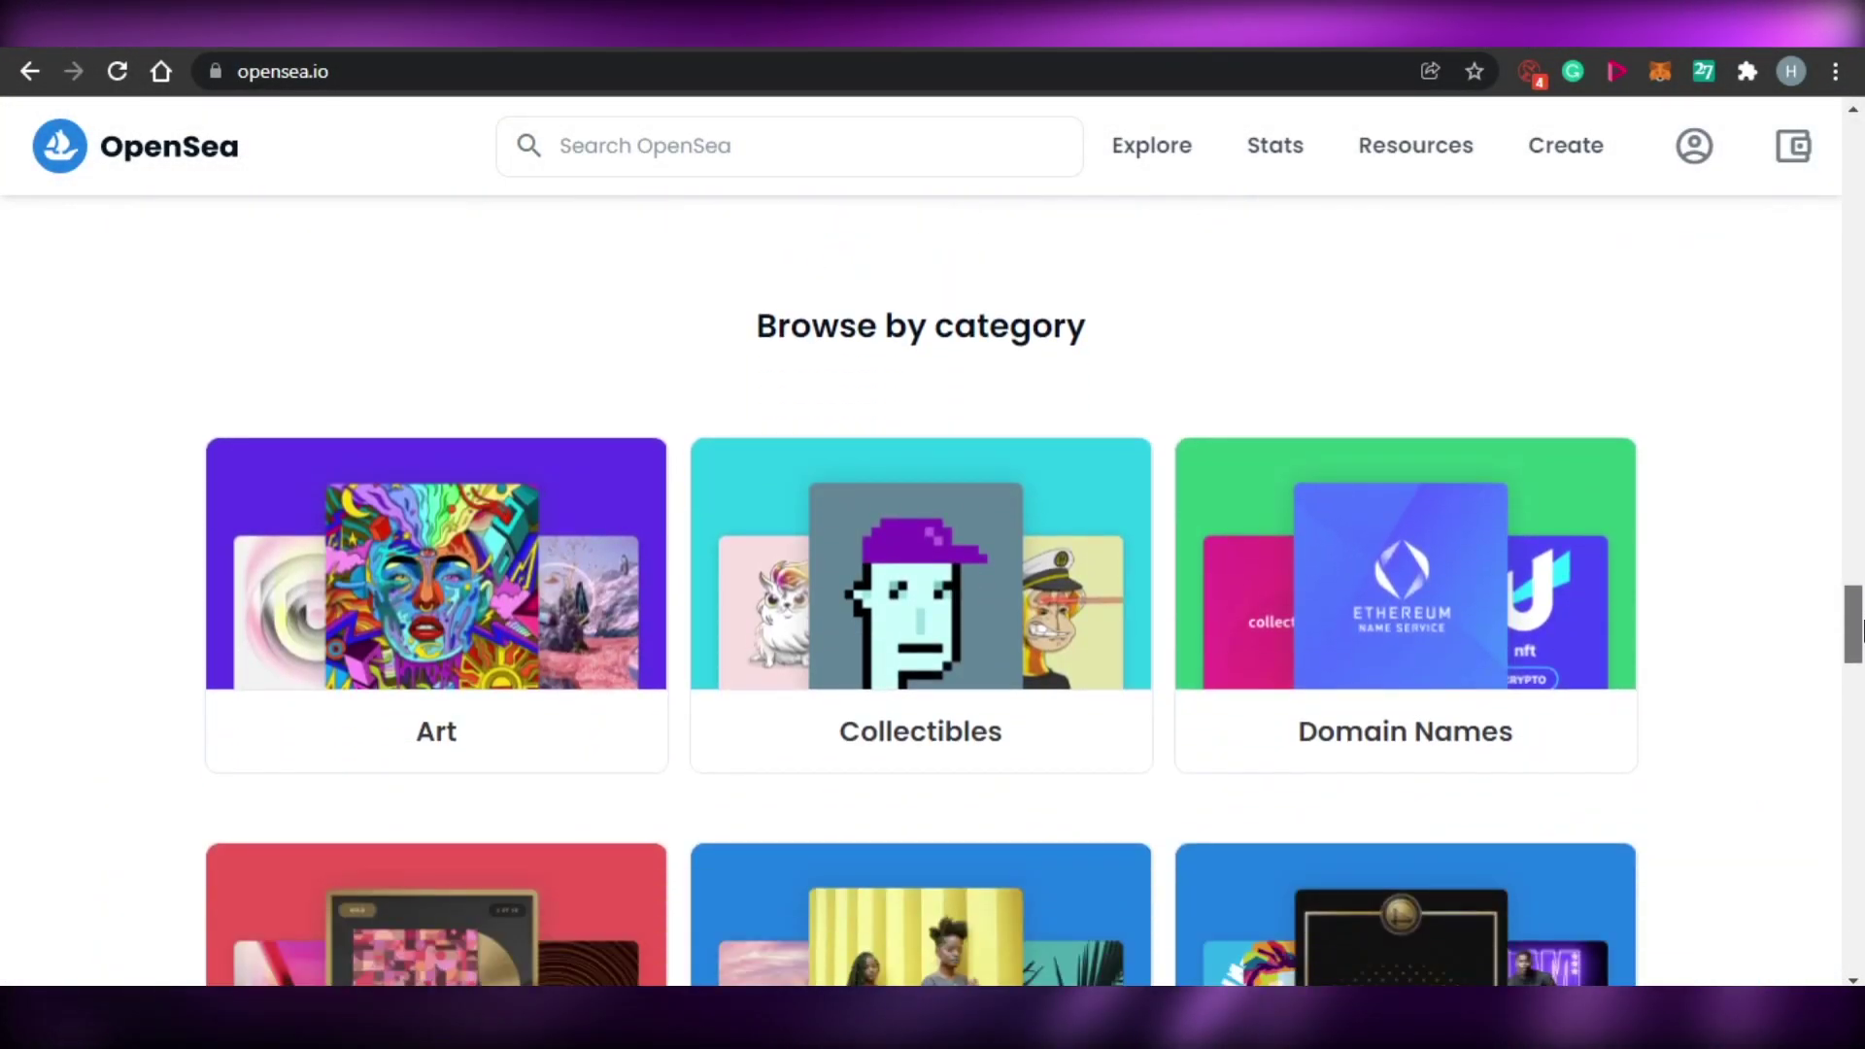
left_click_drag(1859, 630, 1859, 156)
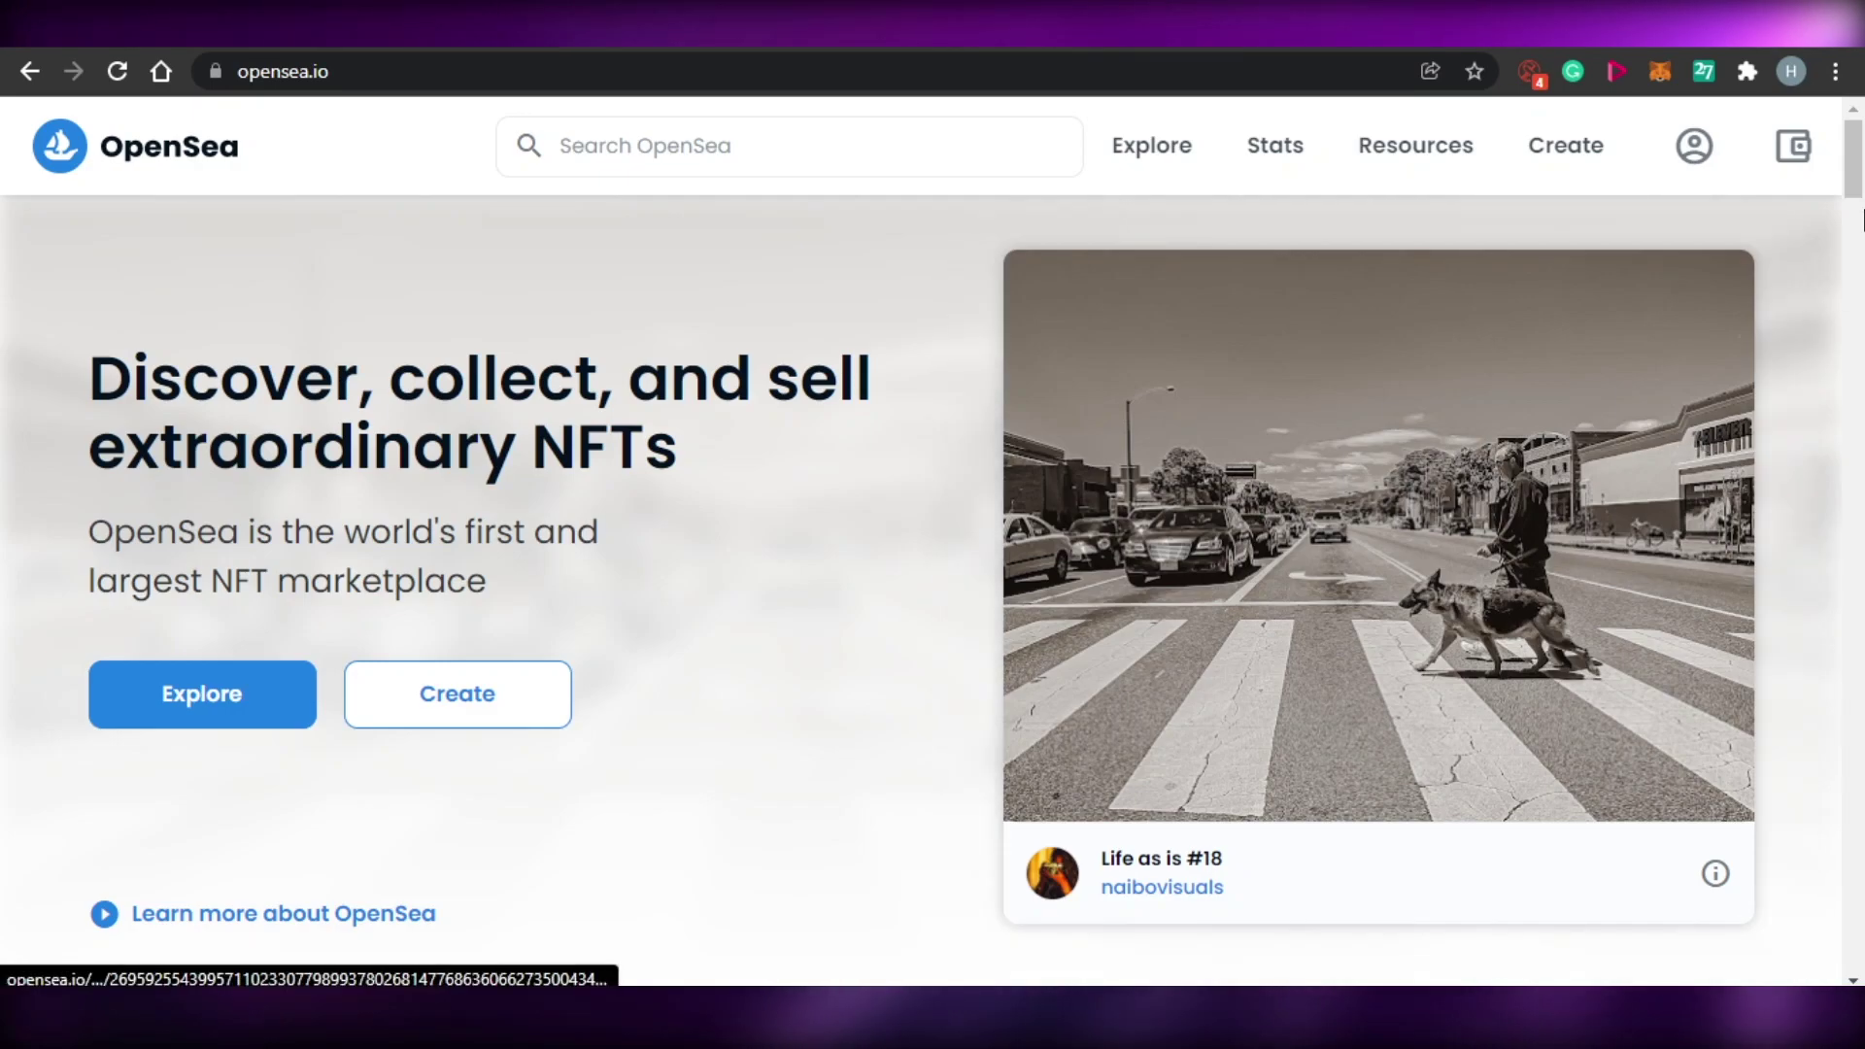
scroll(1861, 219, "down", 15)
scroll(1861, 220, "down", 10)
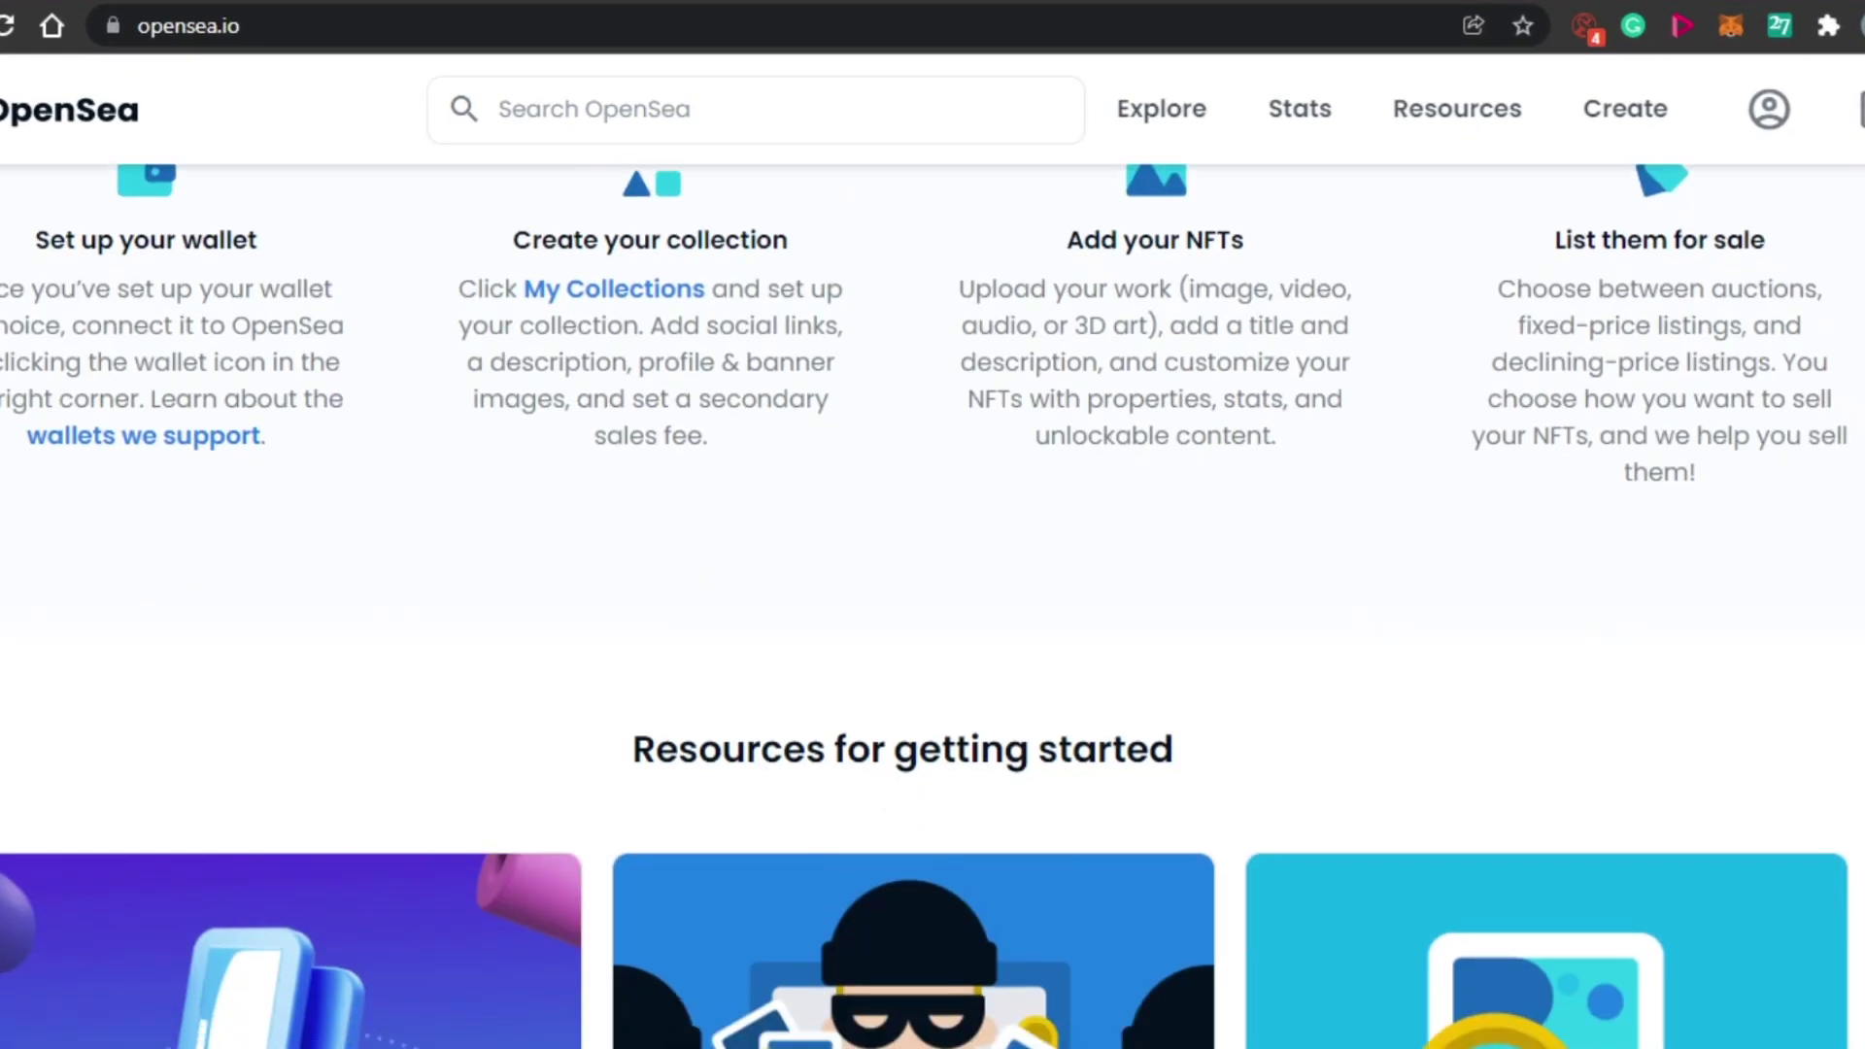
scroll(932, 583, "down", 5)
scroll(932, 582, "down", 5)
scroll(933, 583, "down", 5)
scroll(933, 583, "down", 3)
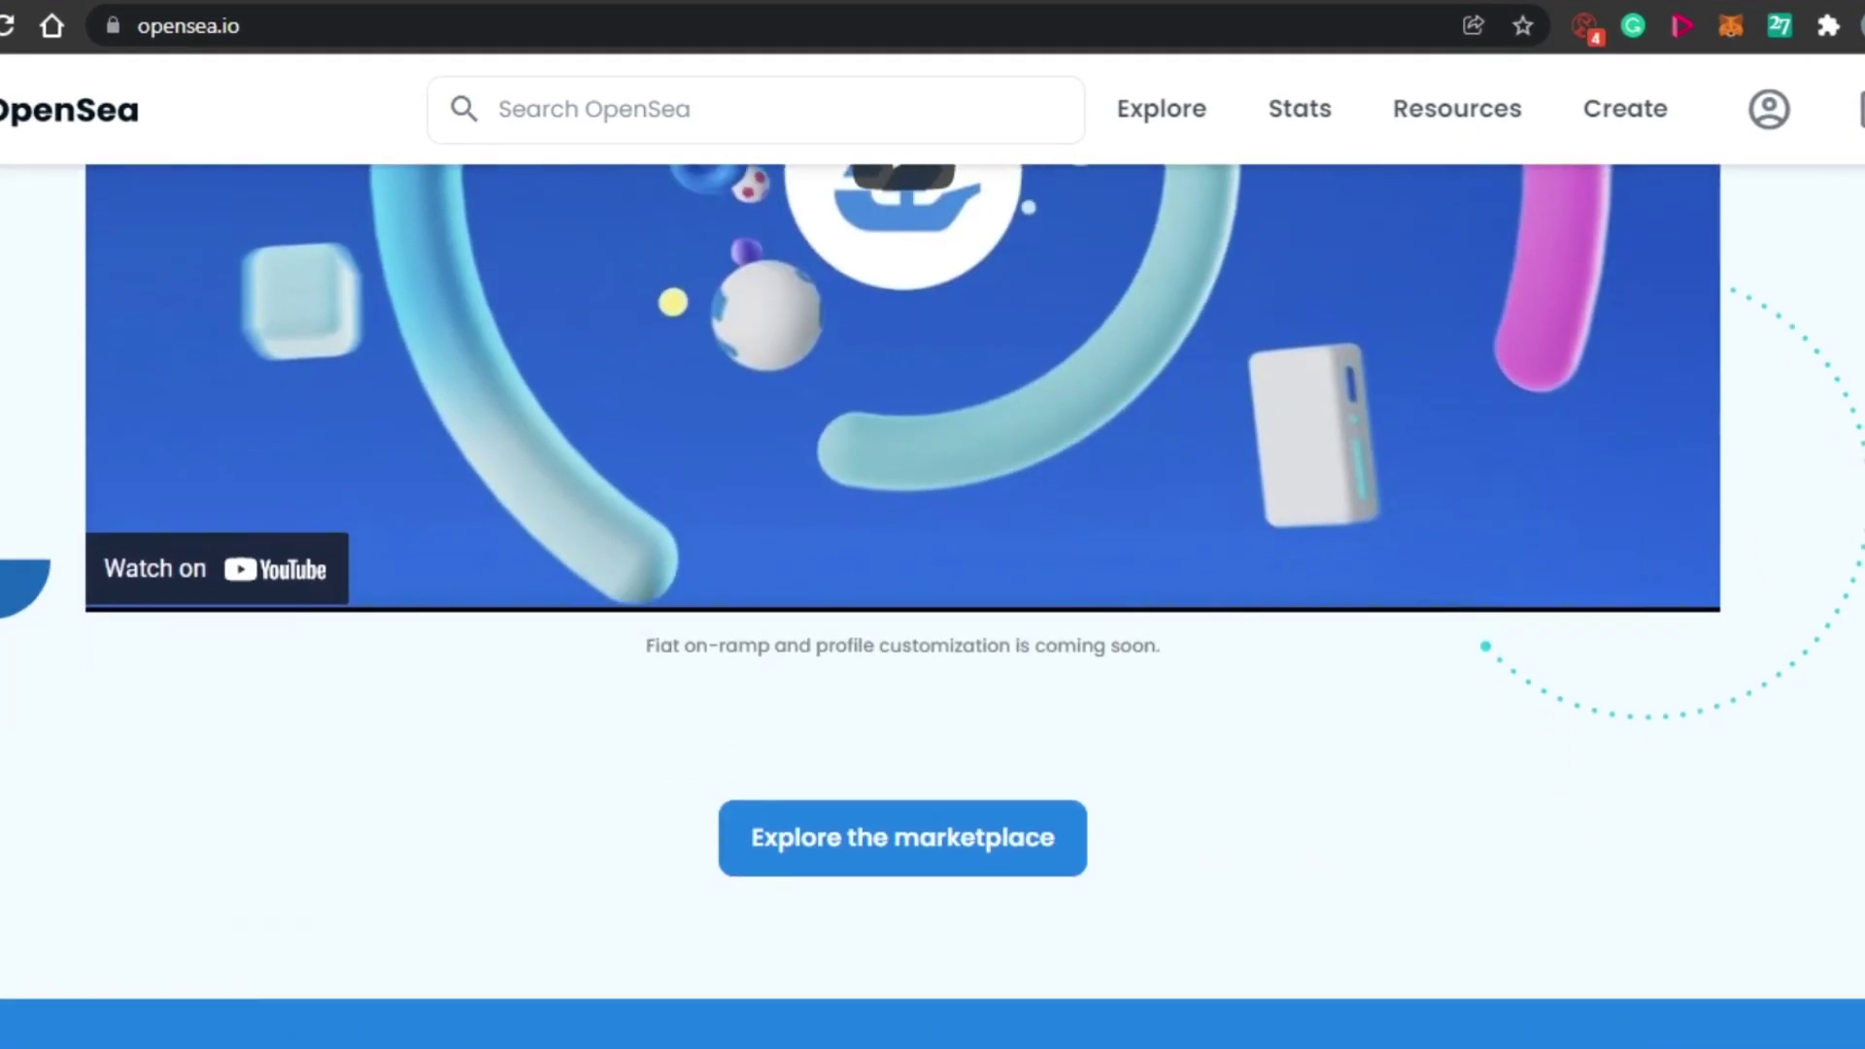
scroll(933, 583, "up", 5)
scroll(932, 583, "up", 2)
scroll(932, 583, "up", 5)
scroll(932, 583, "up", 5)
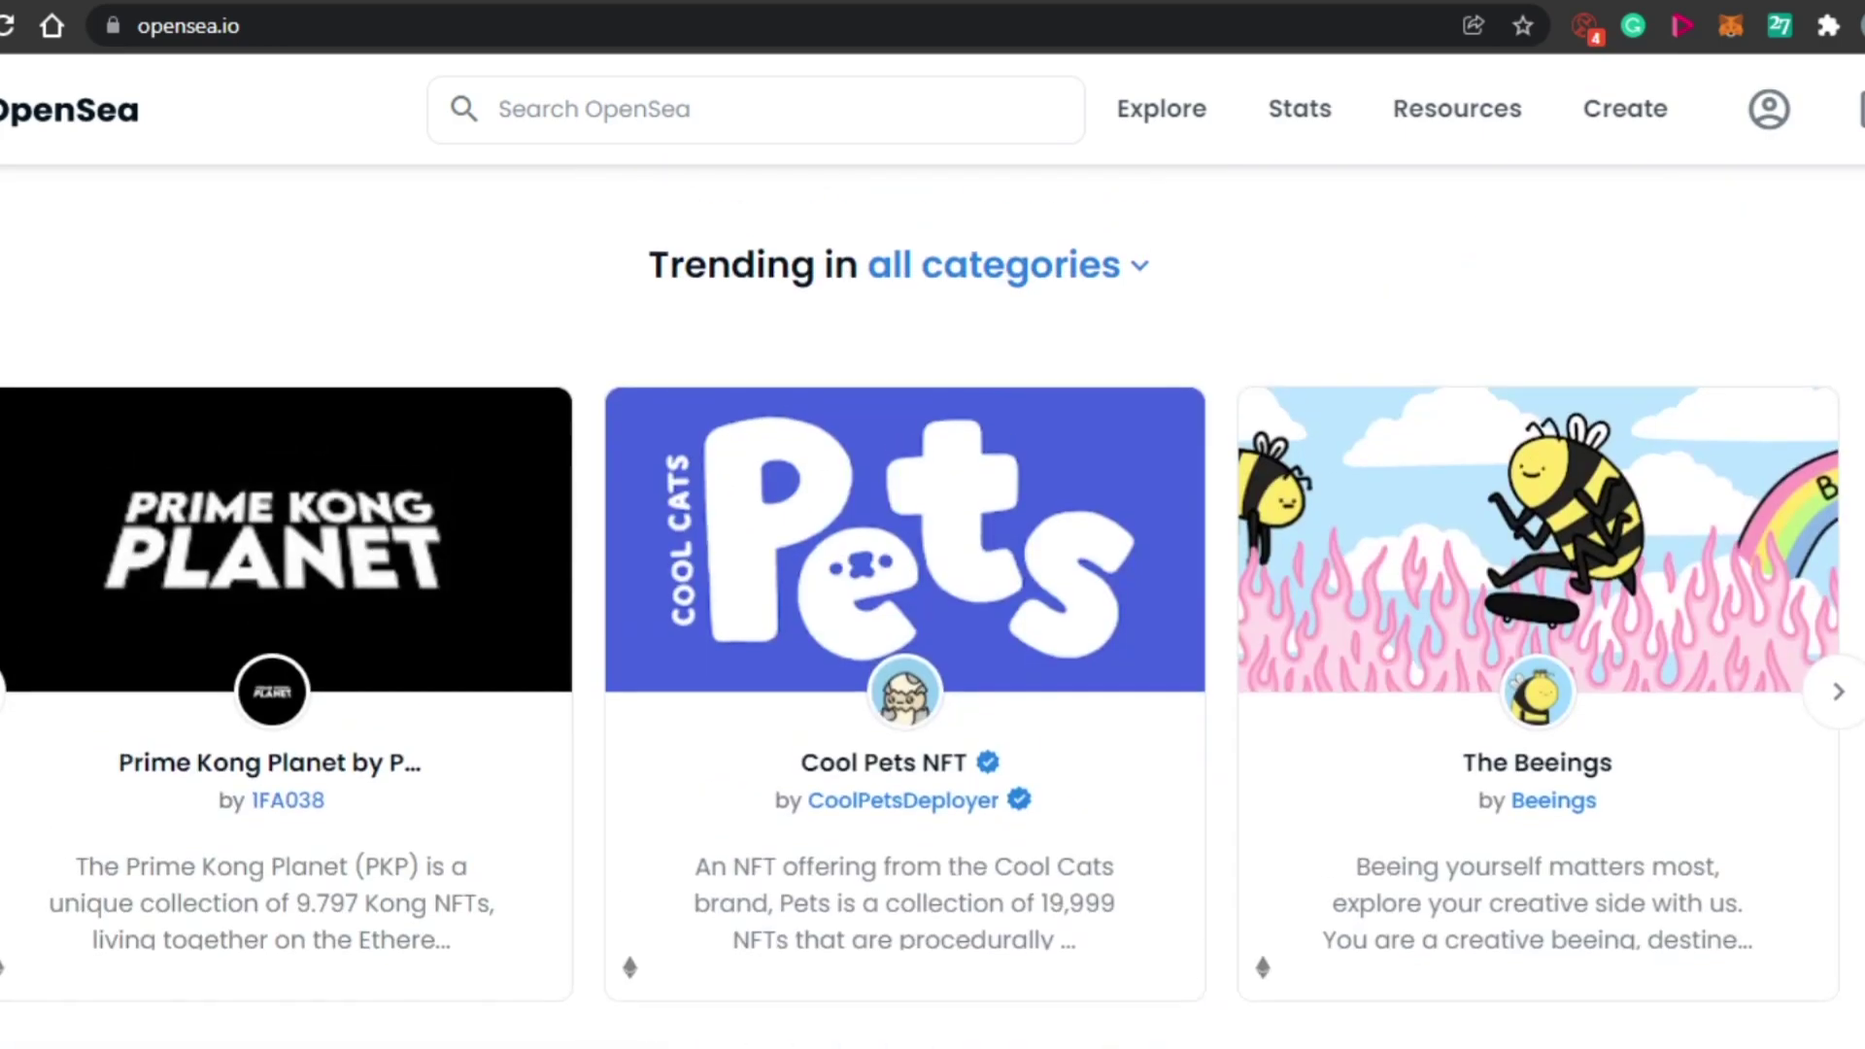
scroll(932, 583, "up", 7)
scroll(933, 583, "up", 3)
scroll(933, 583, "up", 4)
scroll(933, 583, "up", 6)
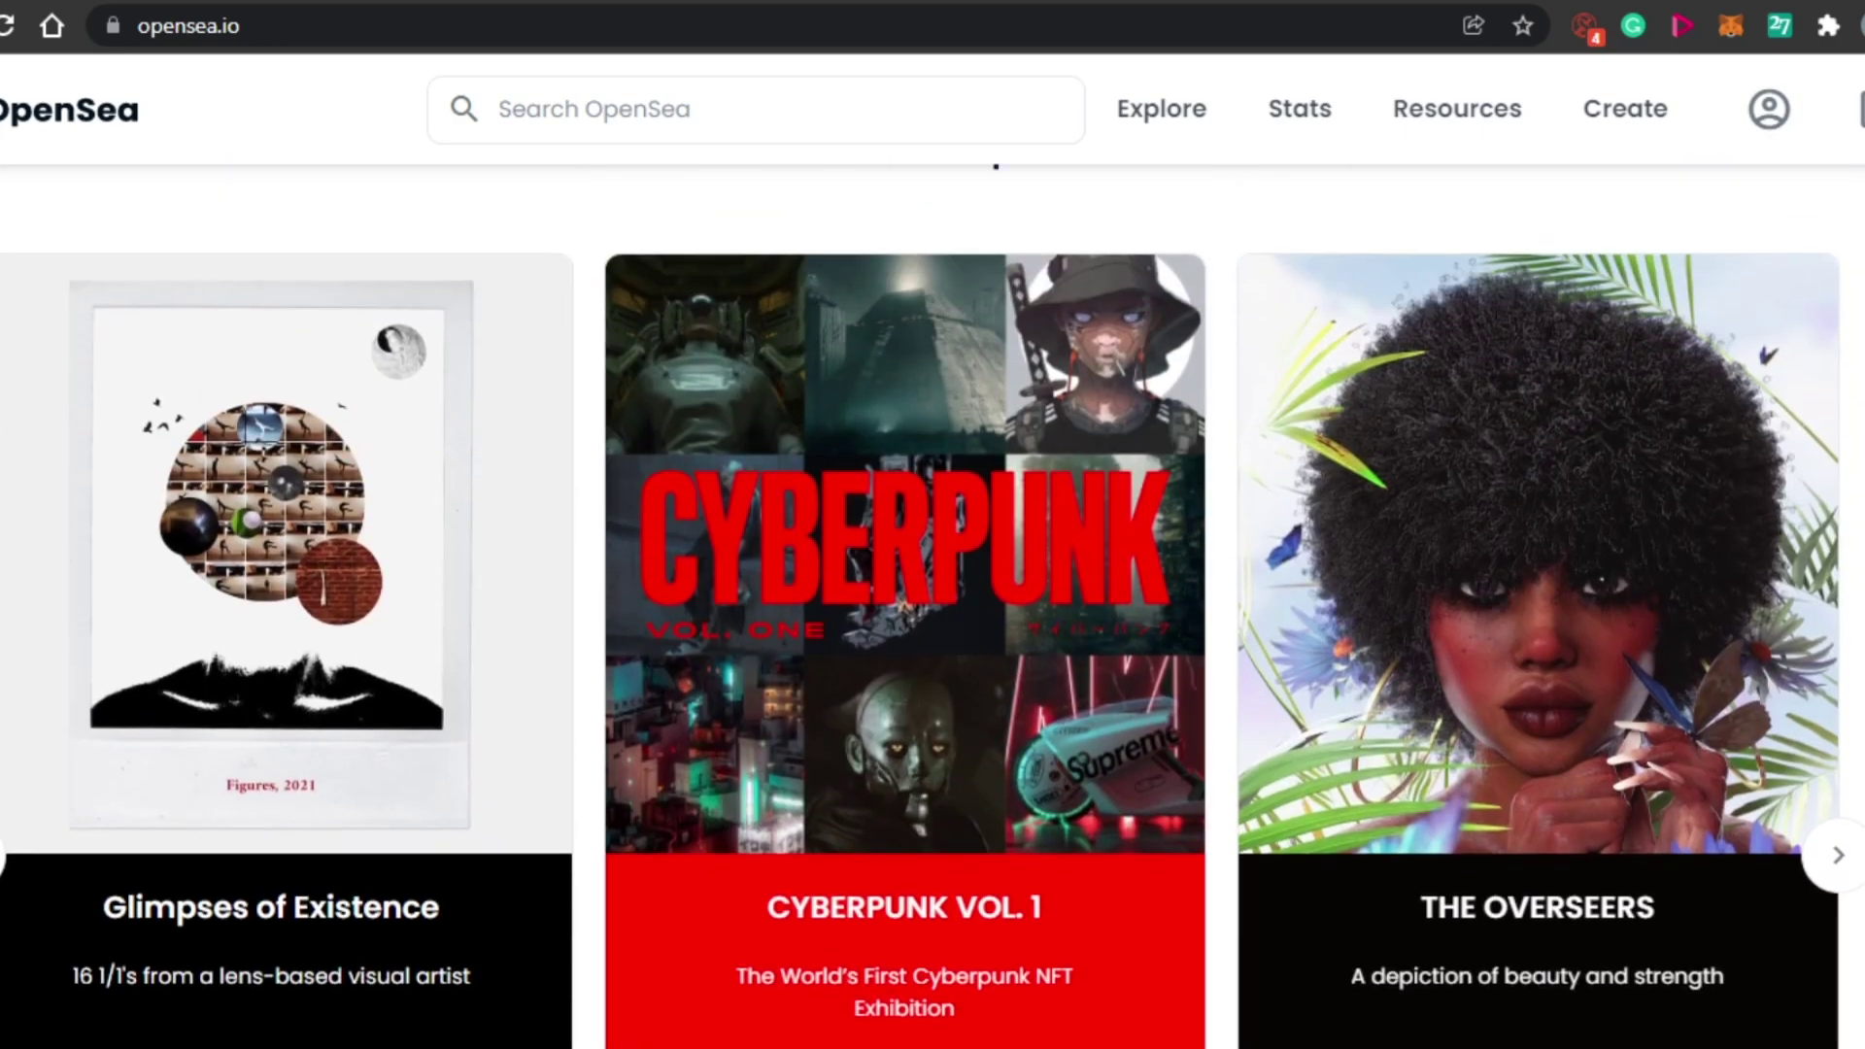
scroll(932, 583, "up", 1)
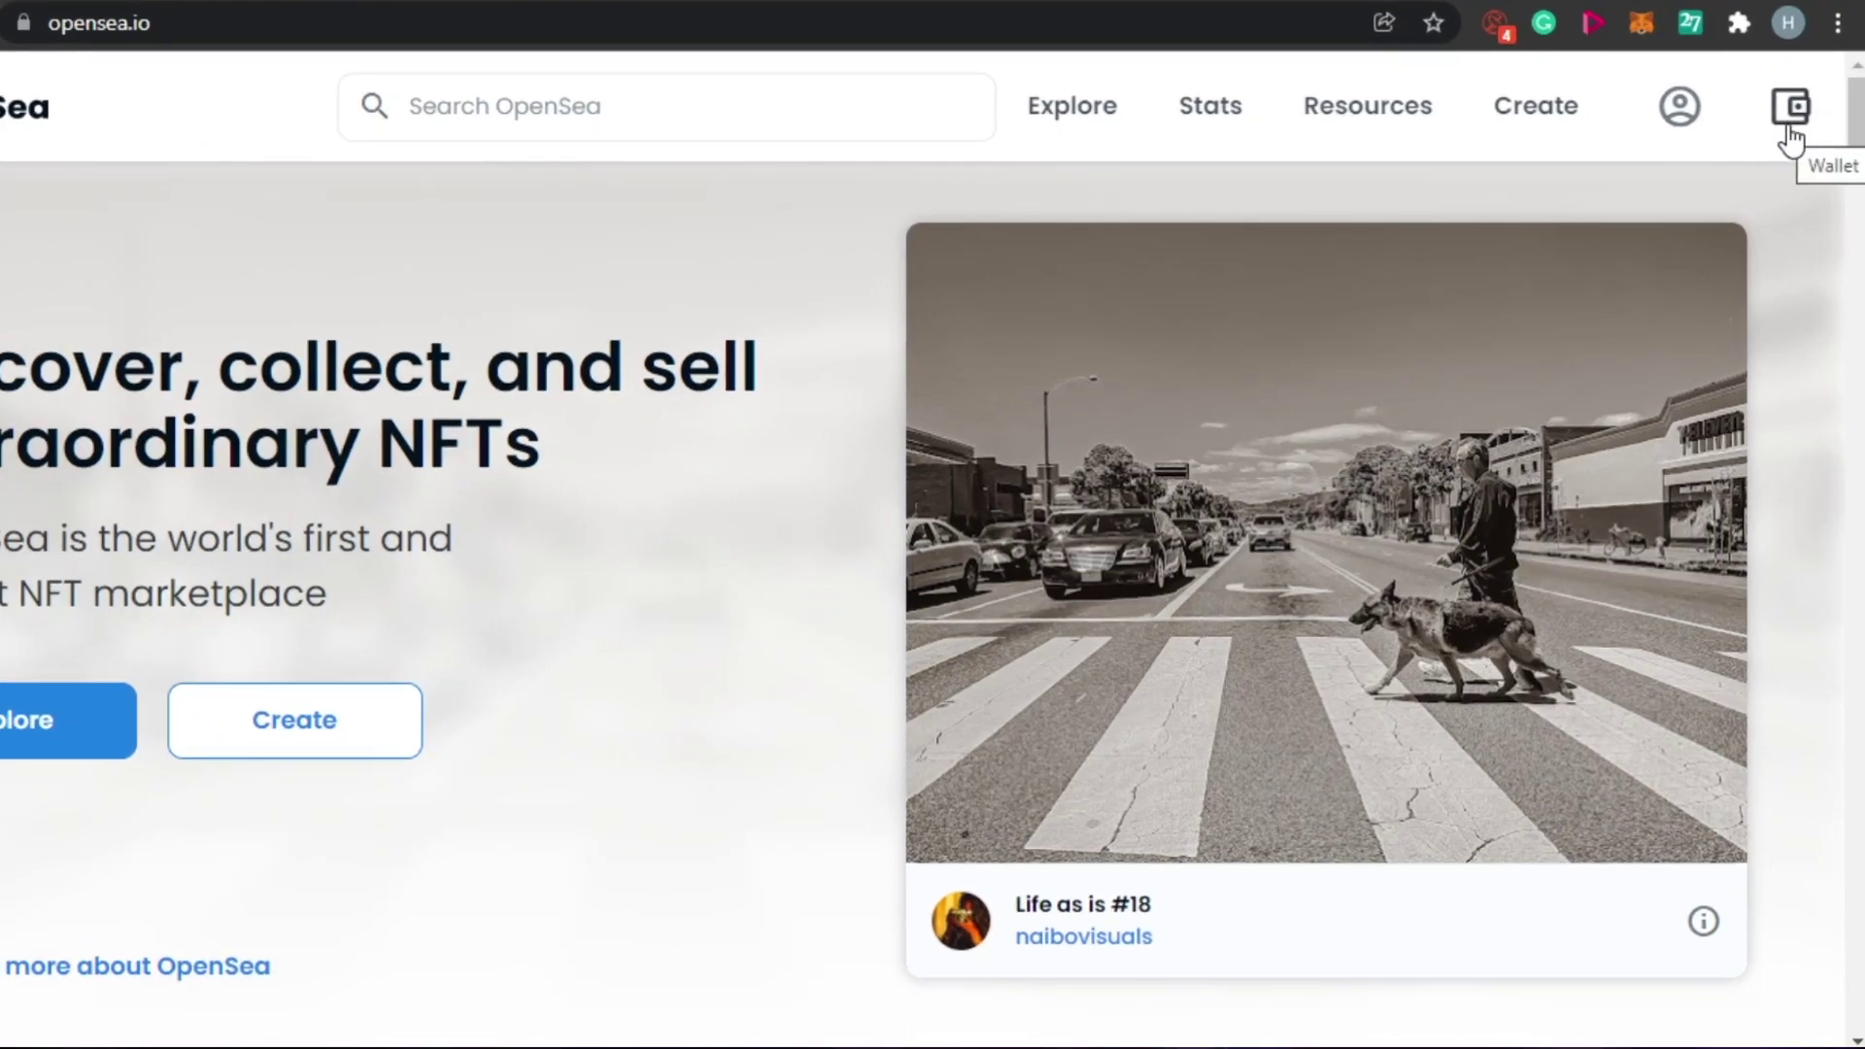
Connect a MetaMask wallet through the top-right wallet panel
left_click(1790, 137)
left_click(1790, 137)
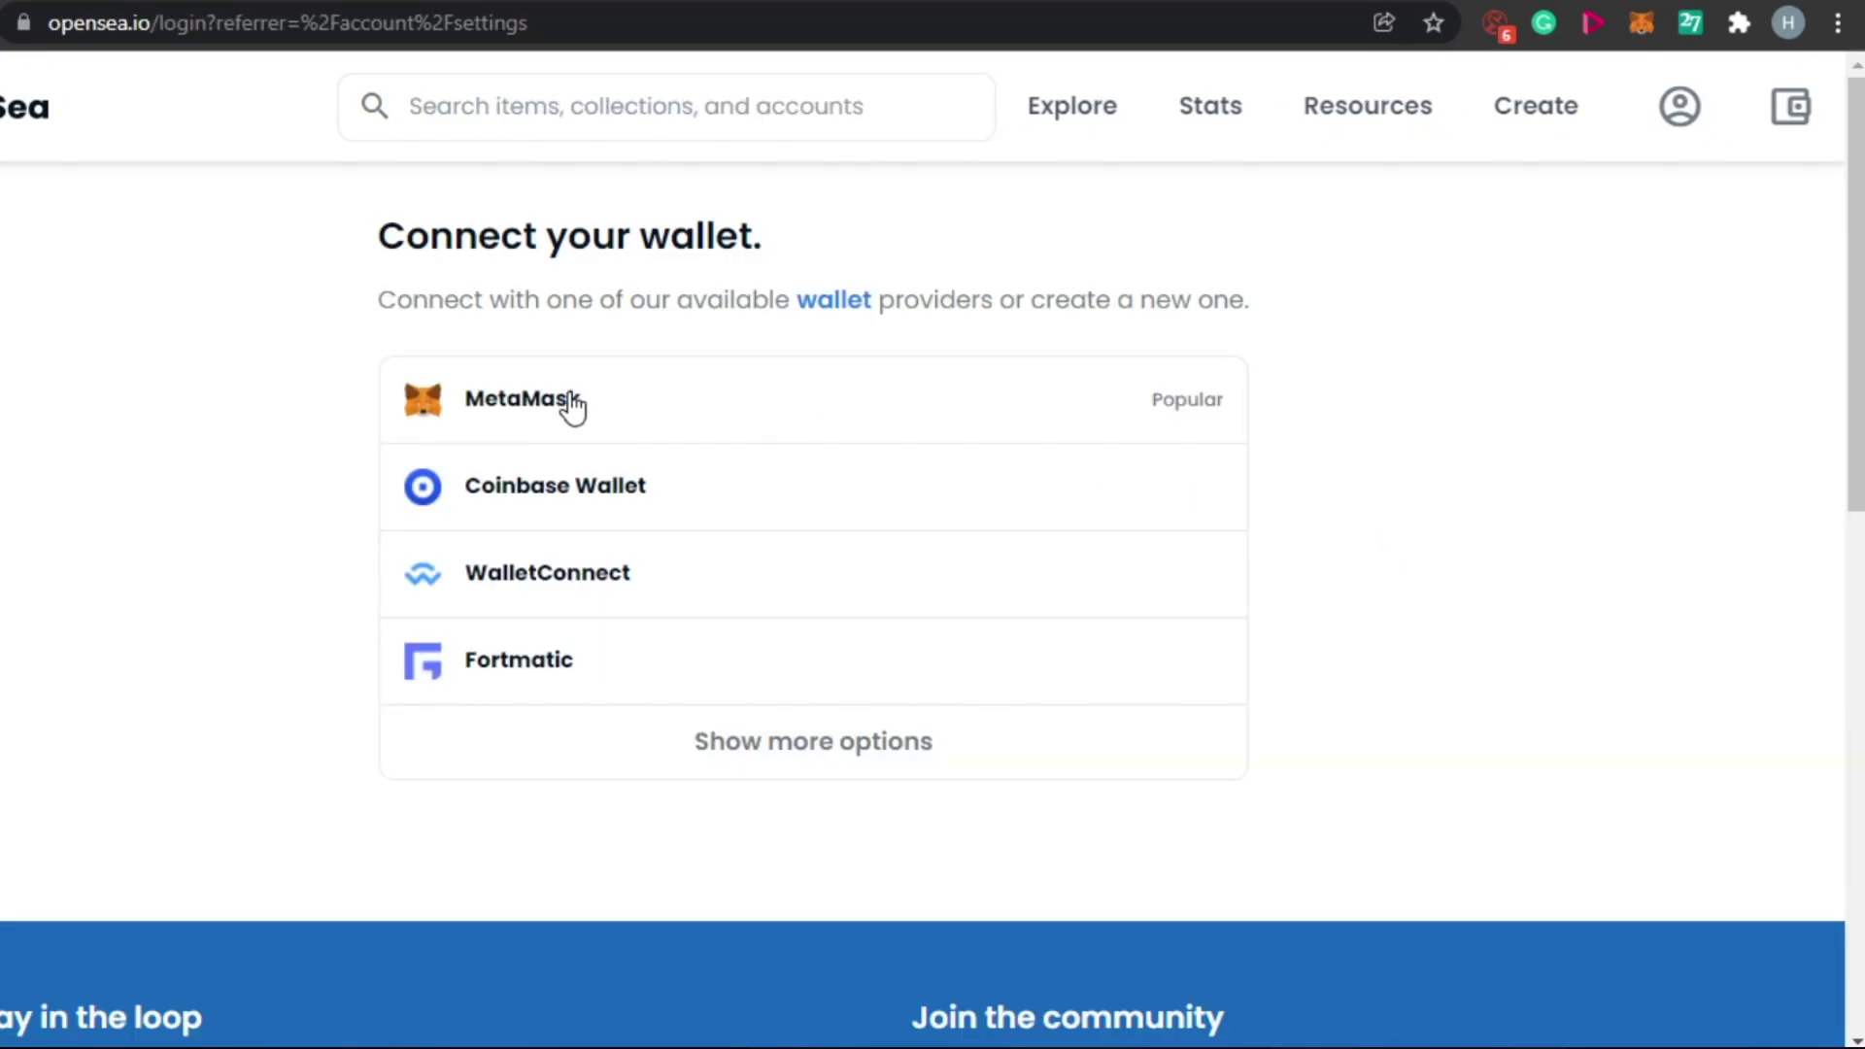
left_click(570, 398)
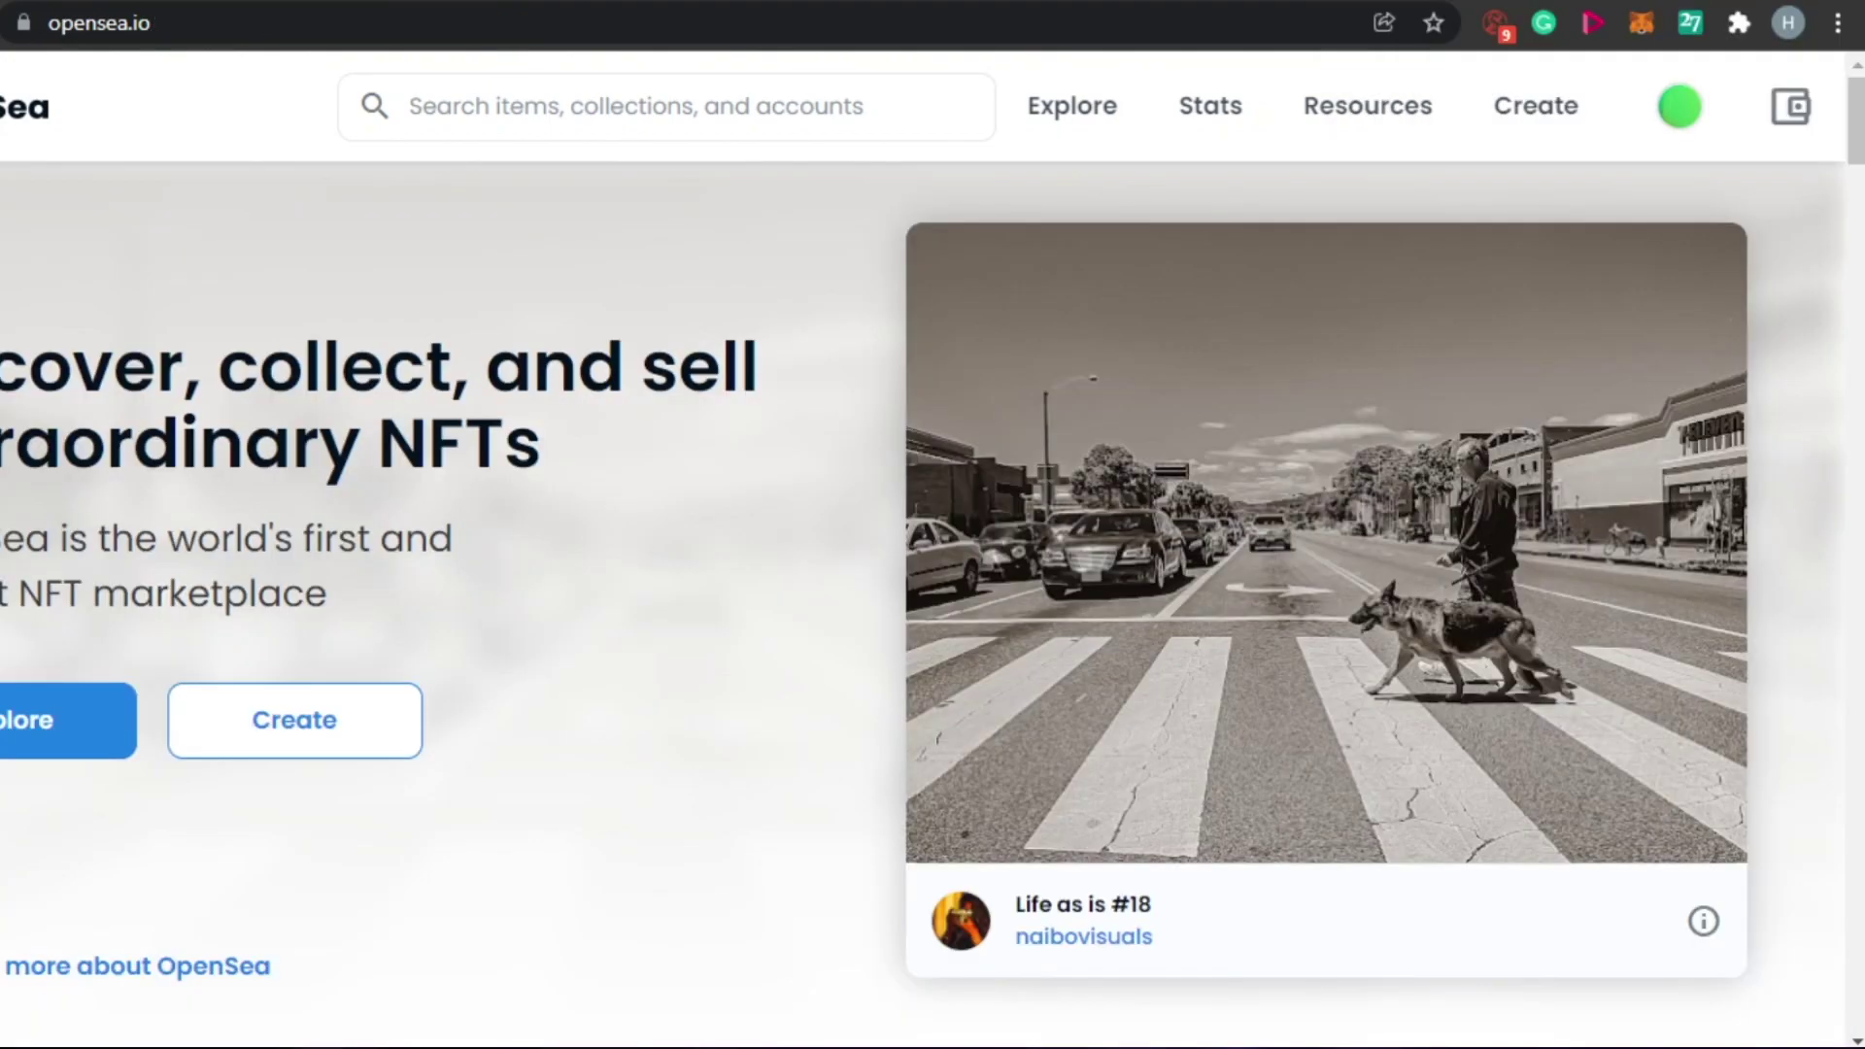
Check the connected wallet's details, then close the wallet panel
left_click(1796, 114)
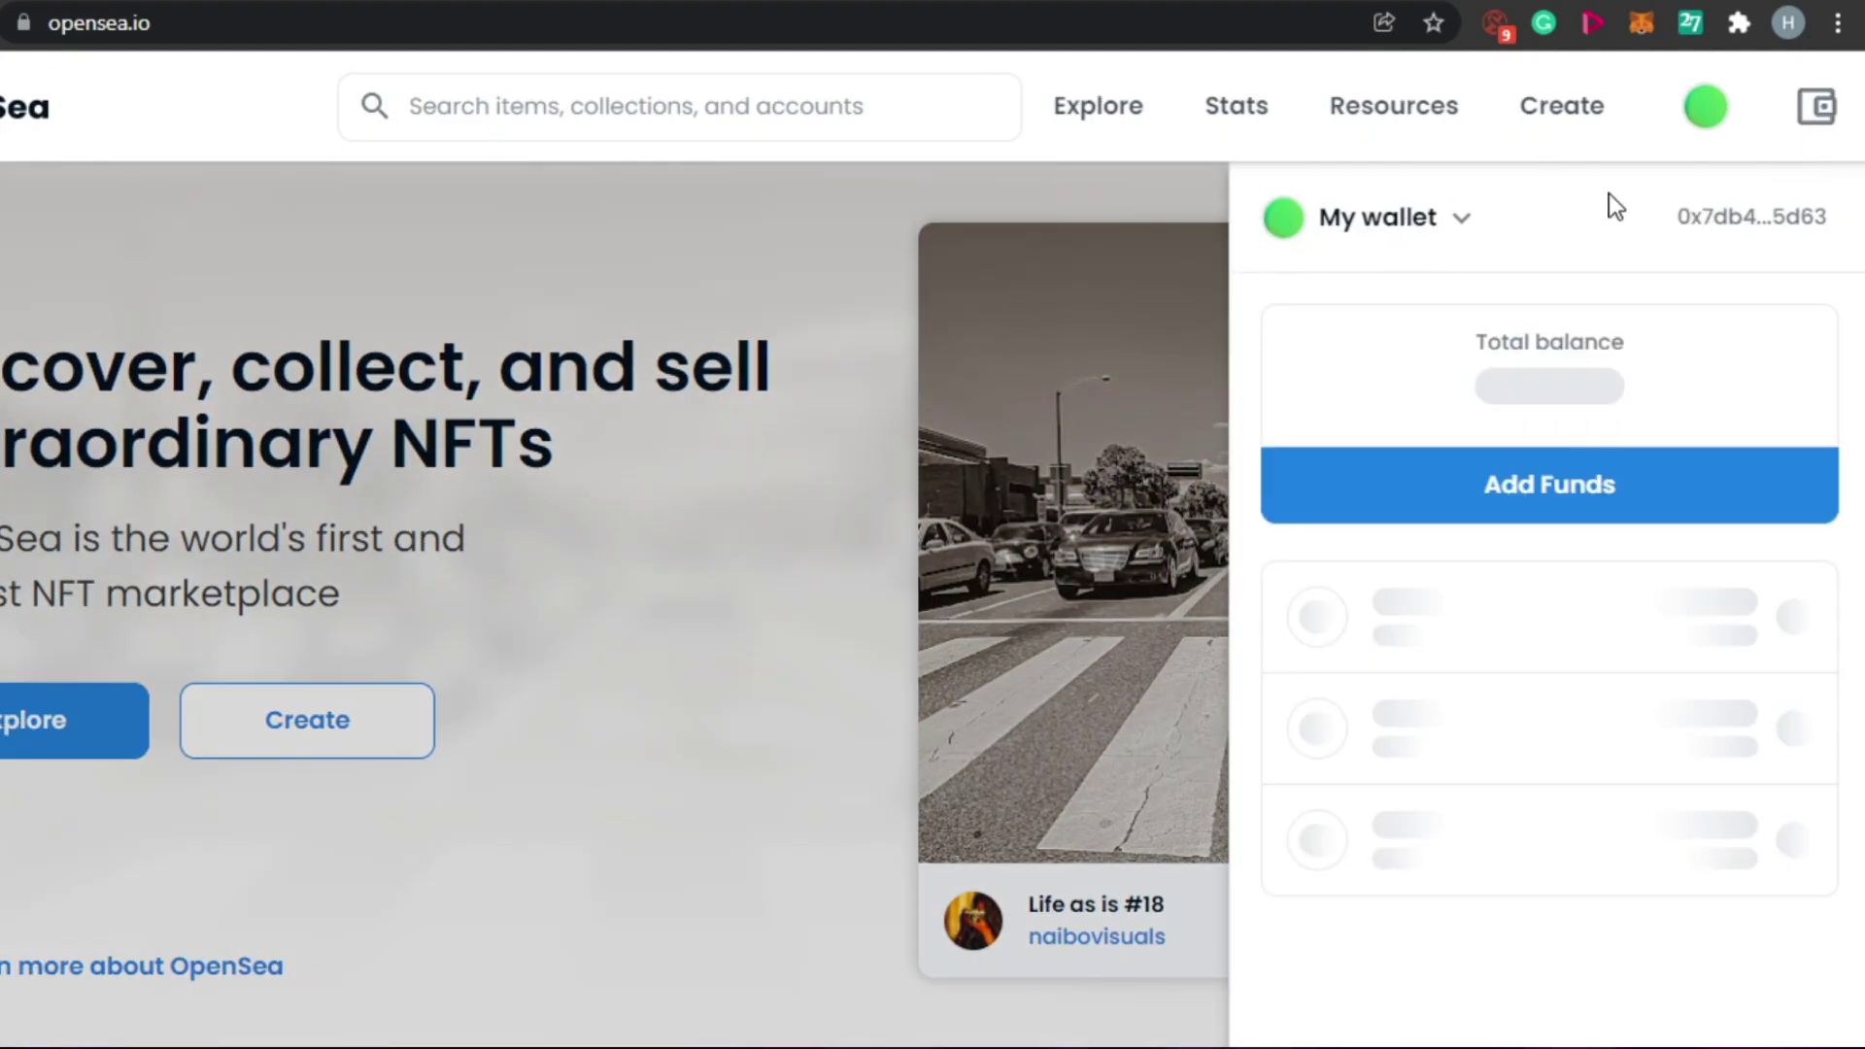
left_click(869, 211)
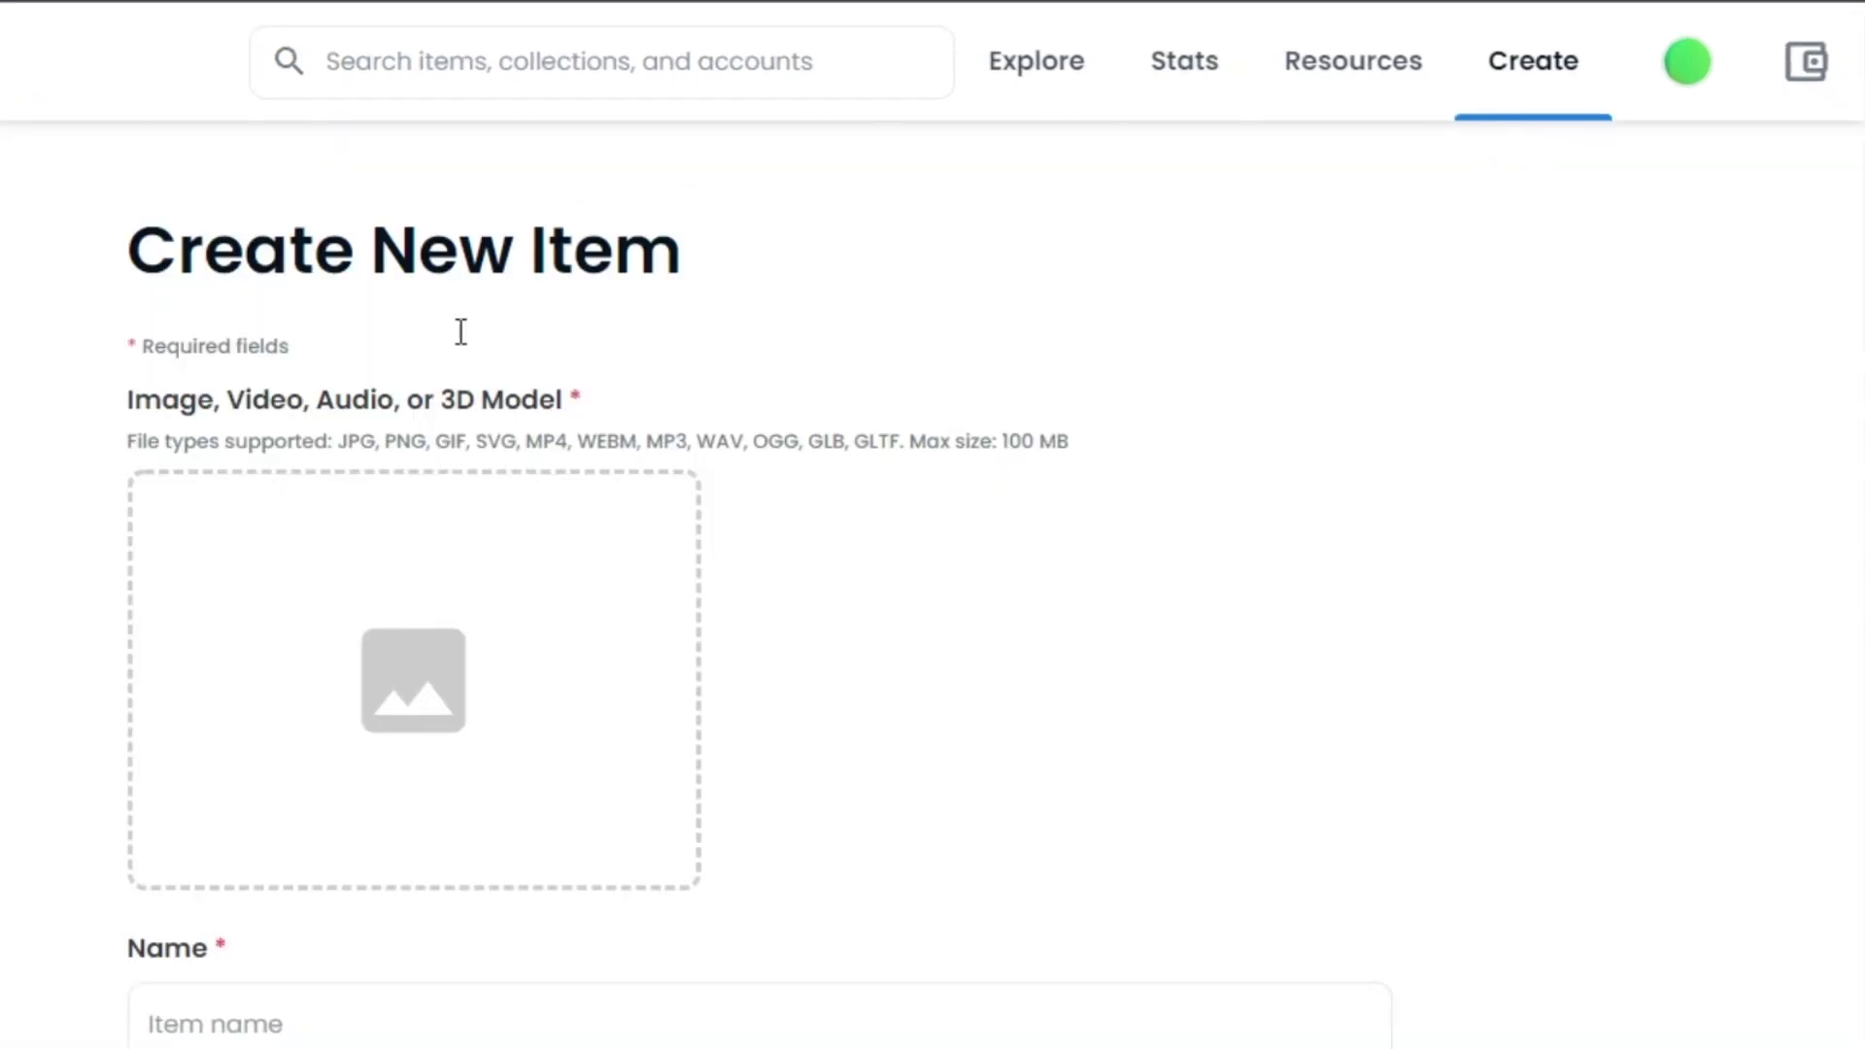
scroll(932, 582, "down", 10)
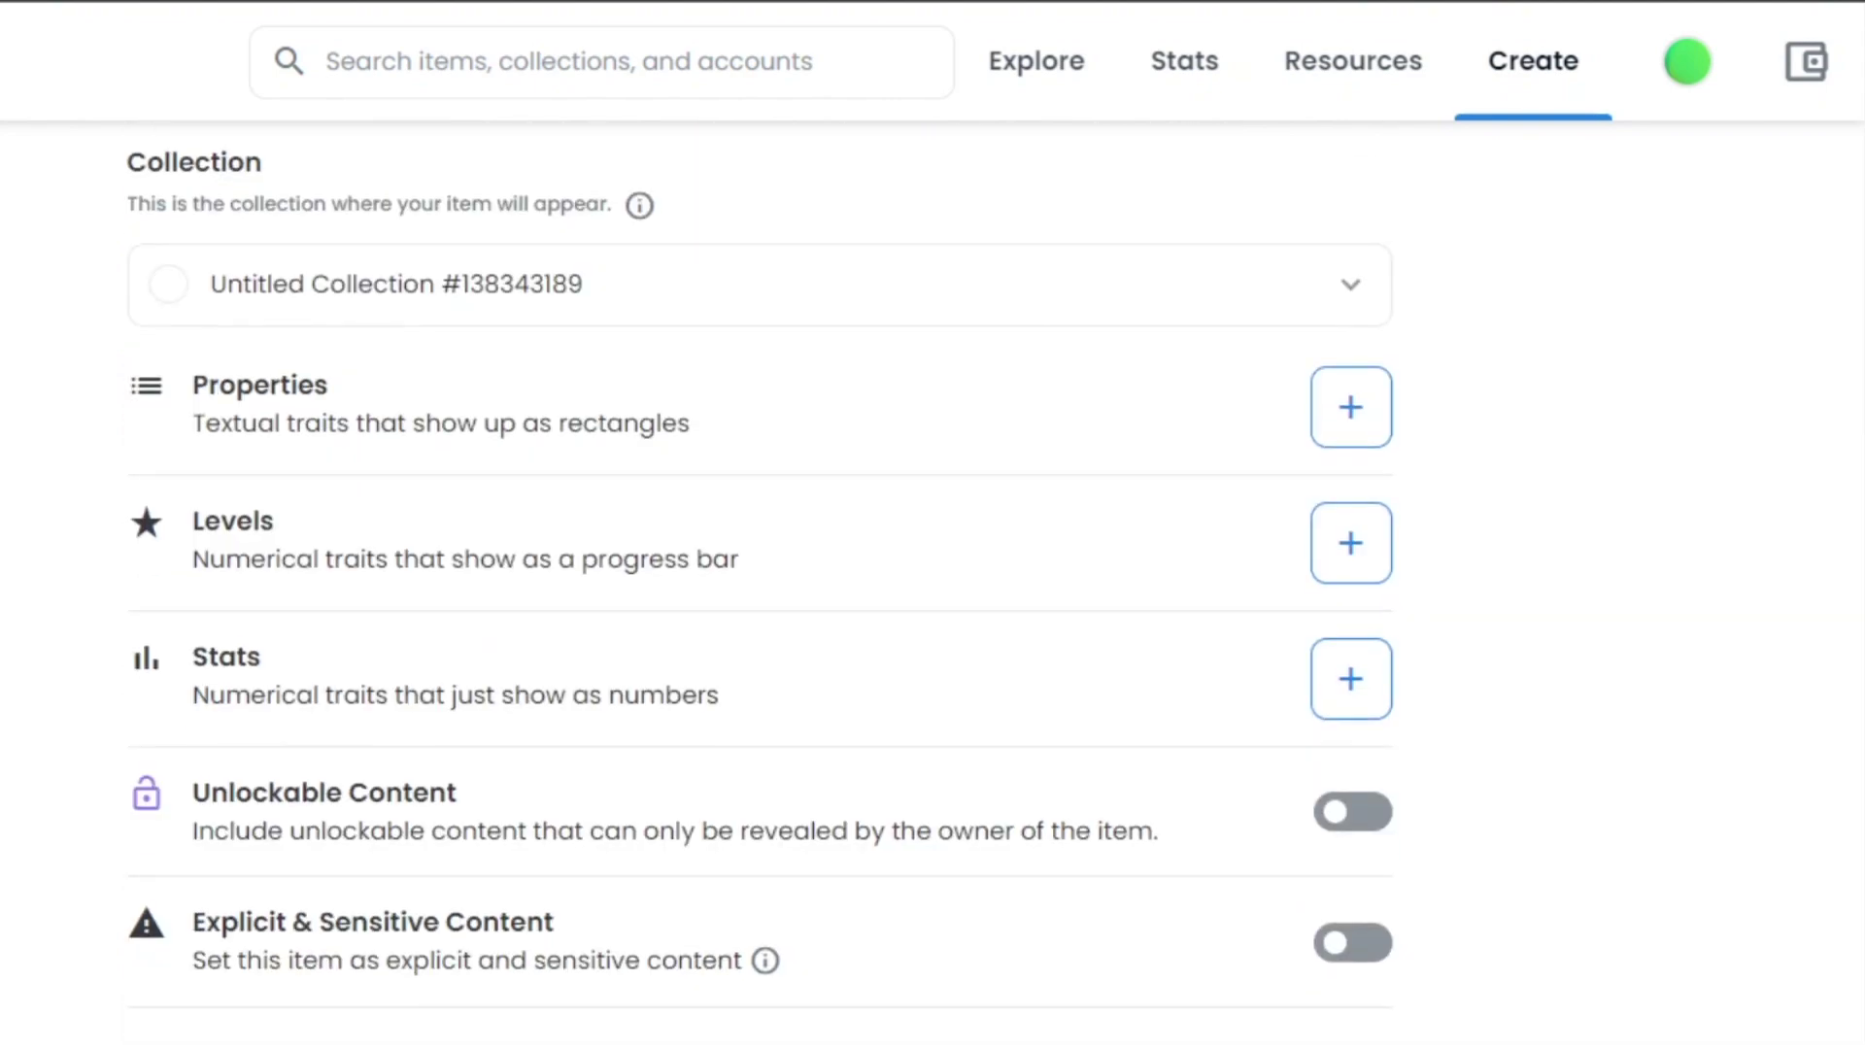
scroll(932, 583, "down", 3)
scroll(758, 582, "down", 4)
scroll(757, 583, "up", 15)
scroll(758, 583, "down", 3)
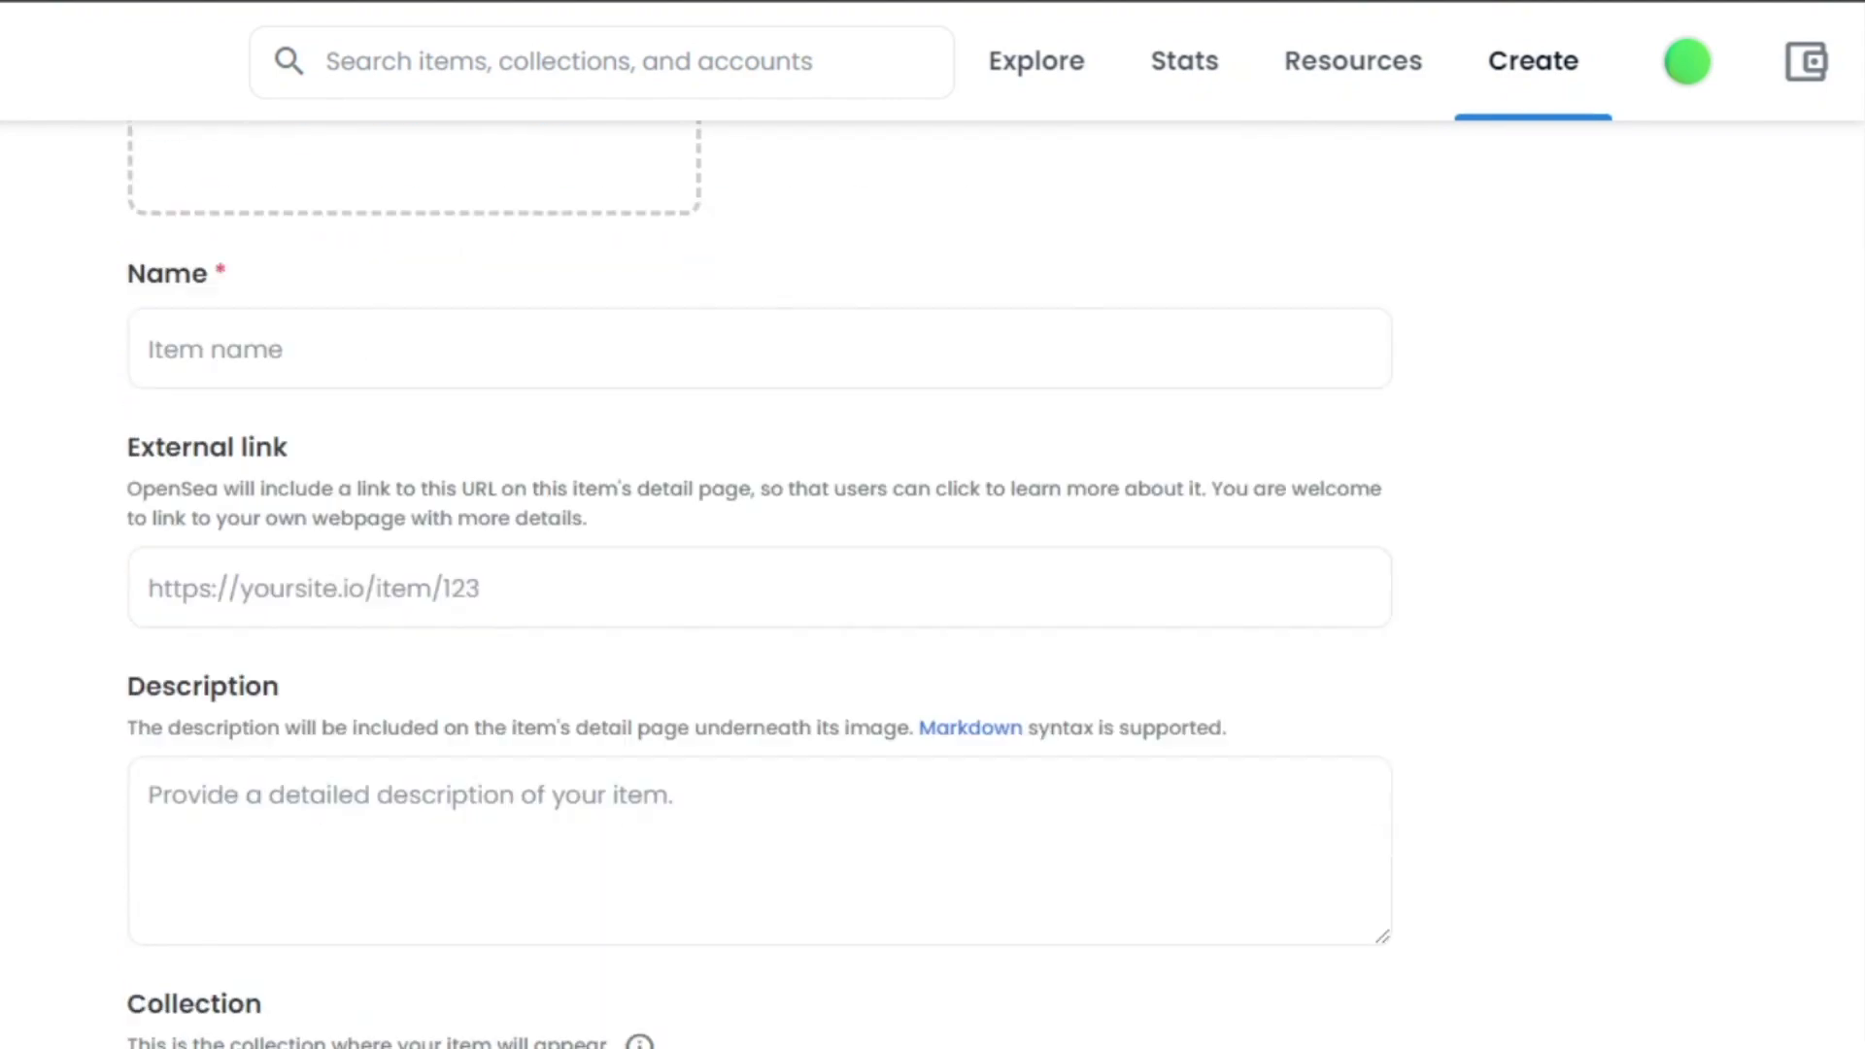
scroll(758, 583, "down", 8)
scroll(757, 583, "down", 6)
scroll(757, 583, "up", 15)
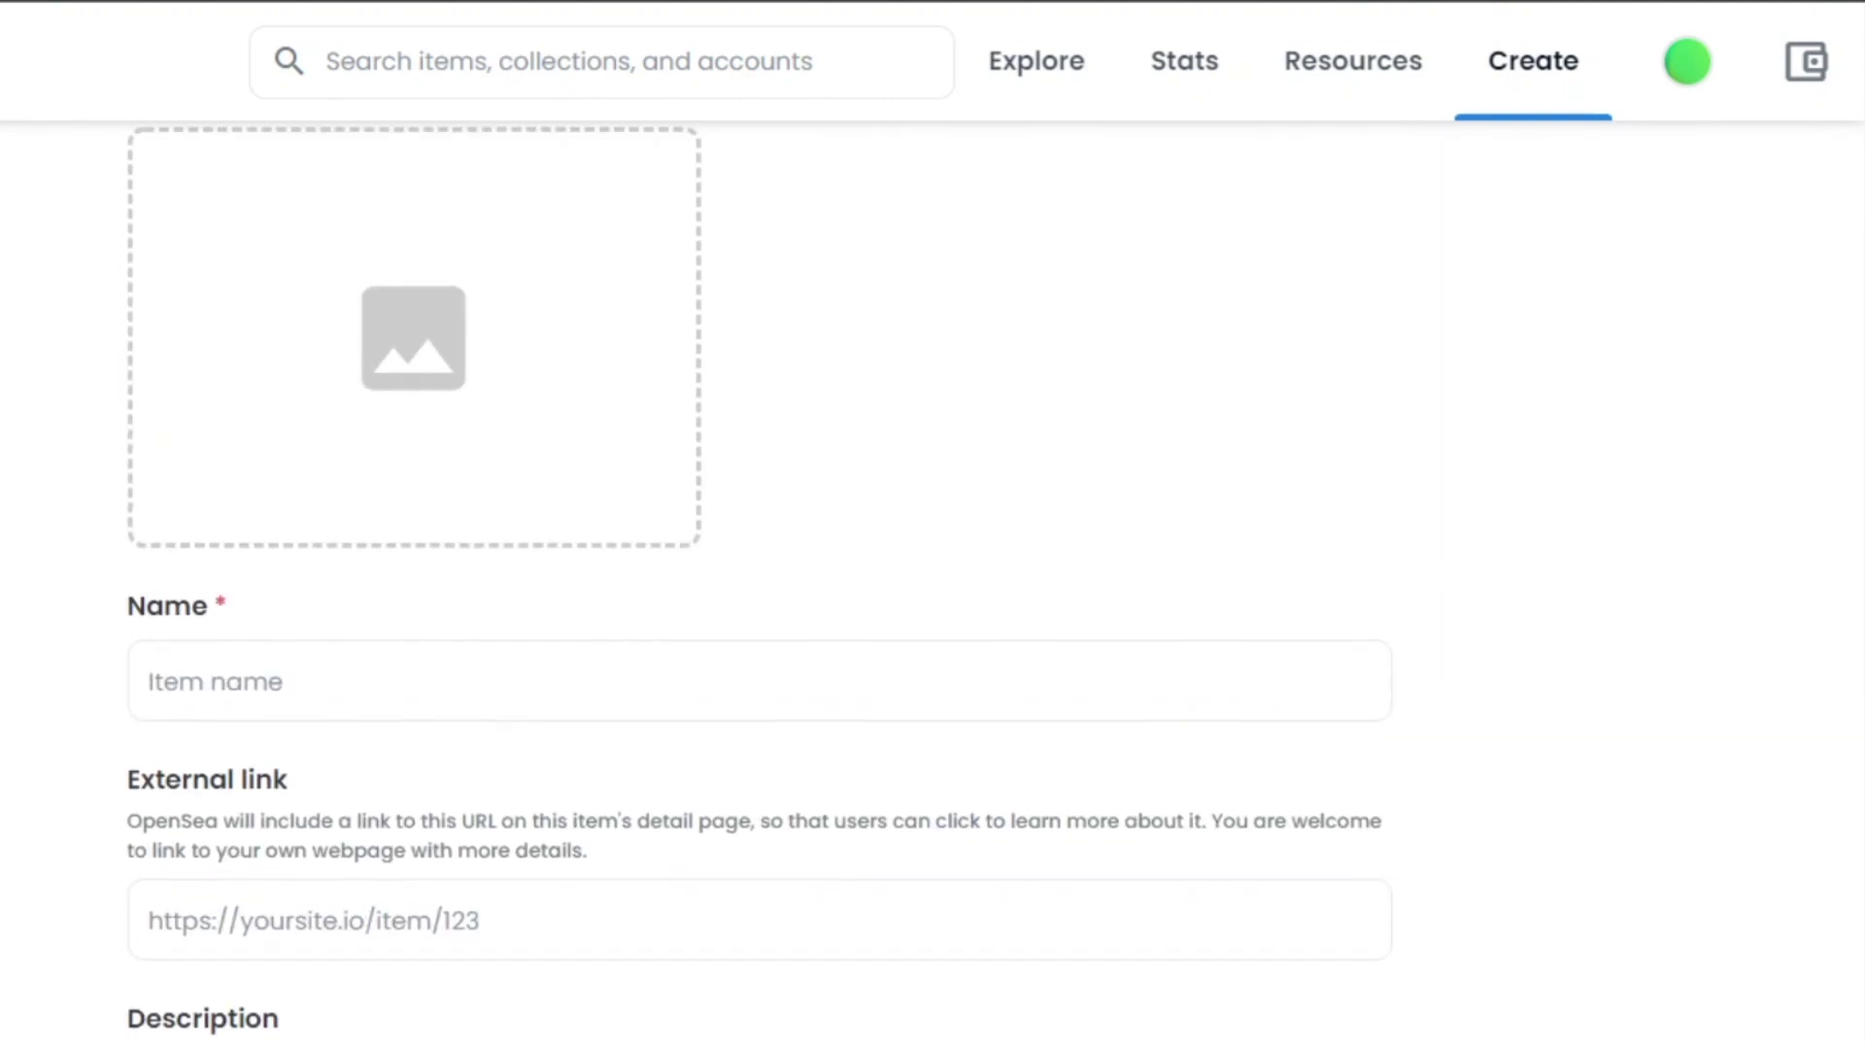
scroll(757, 583, "up", 3)
scroll(758, 583, "down", 3)
scroll(757, 583, "up", 1)
scroll(758, 583, "up", 2)
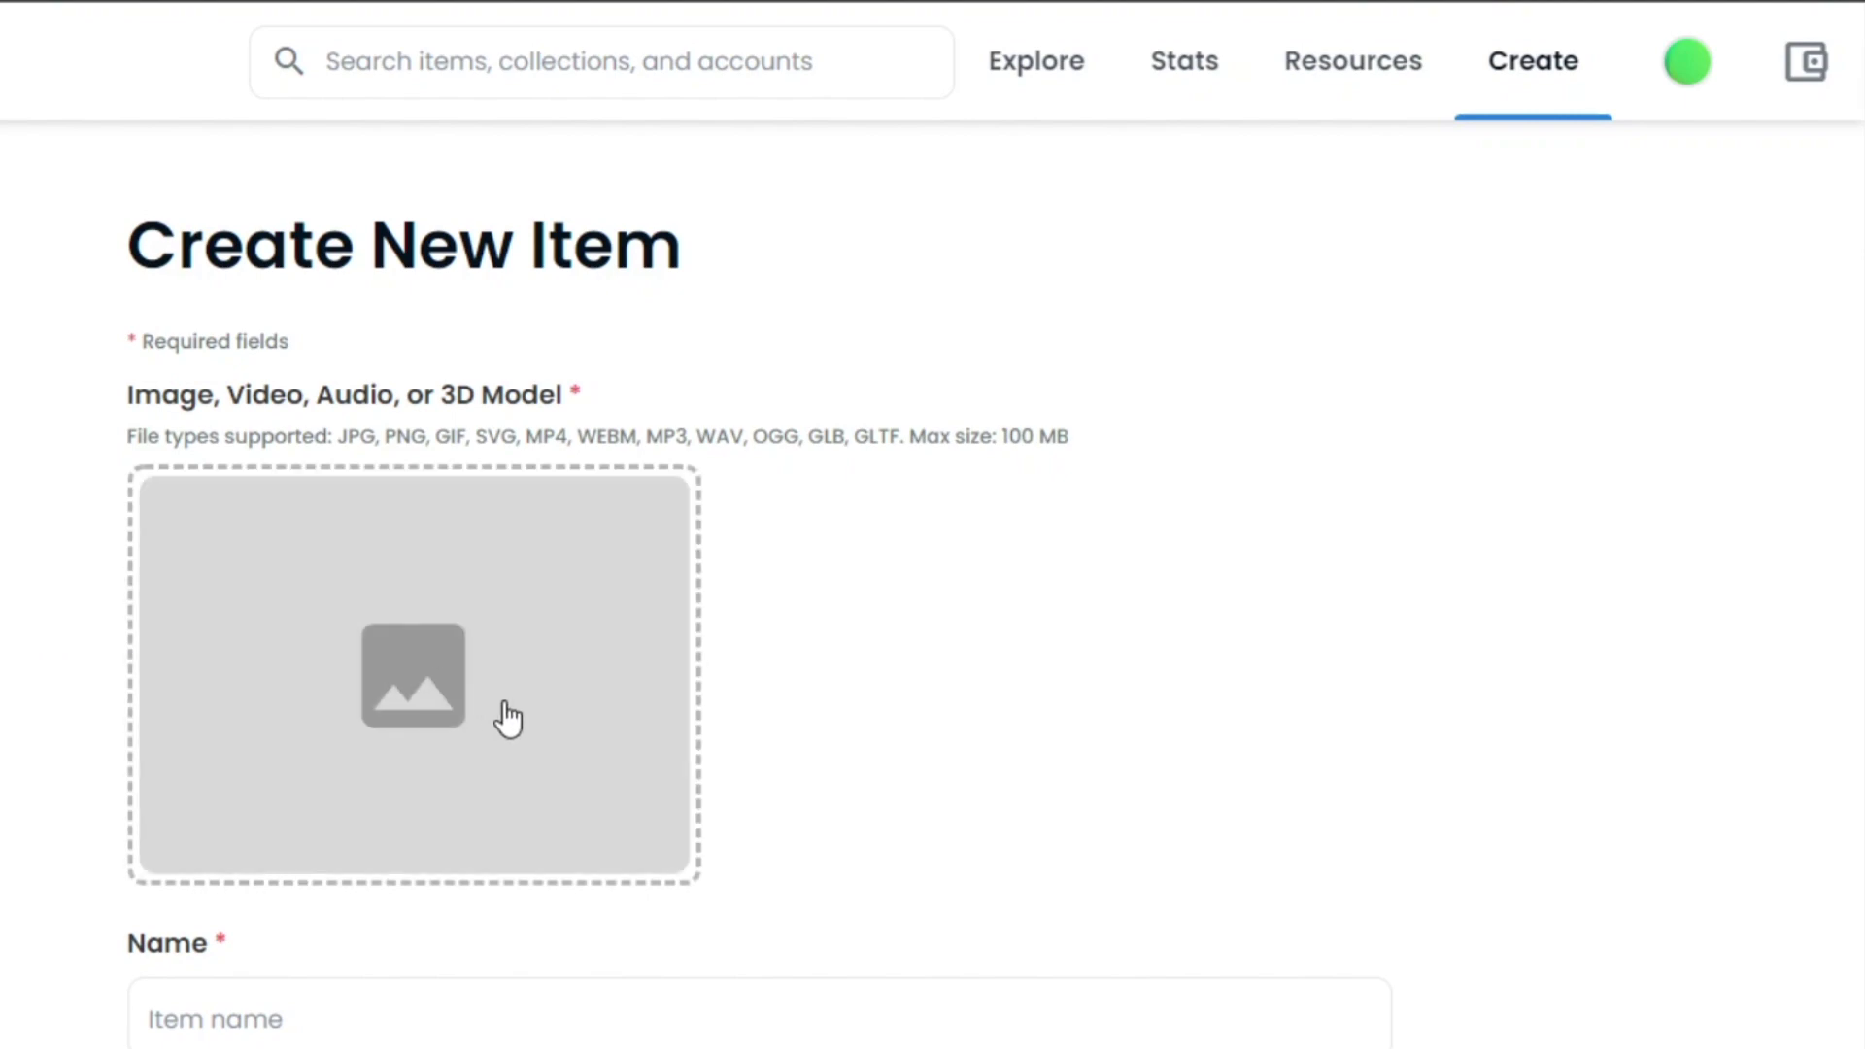
Upload the purple flowing-hair woman illustration as the item's image
left_click(505, 704)
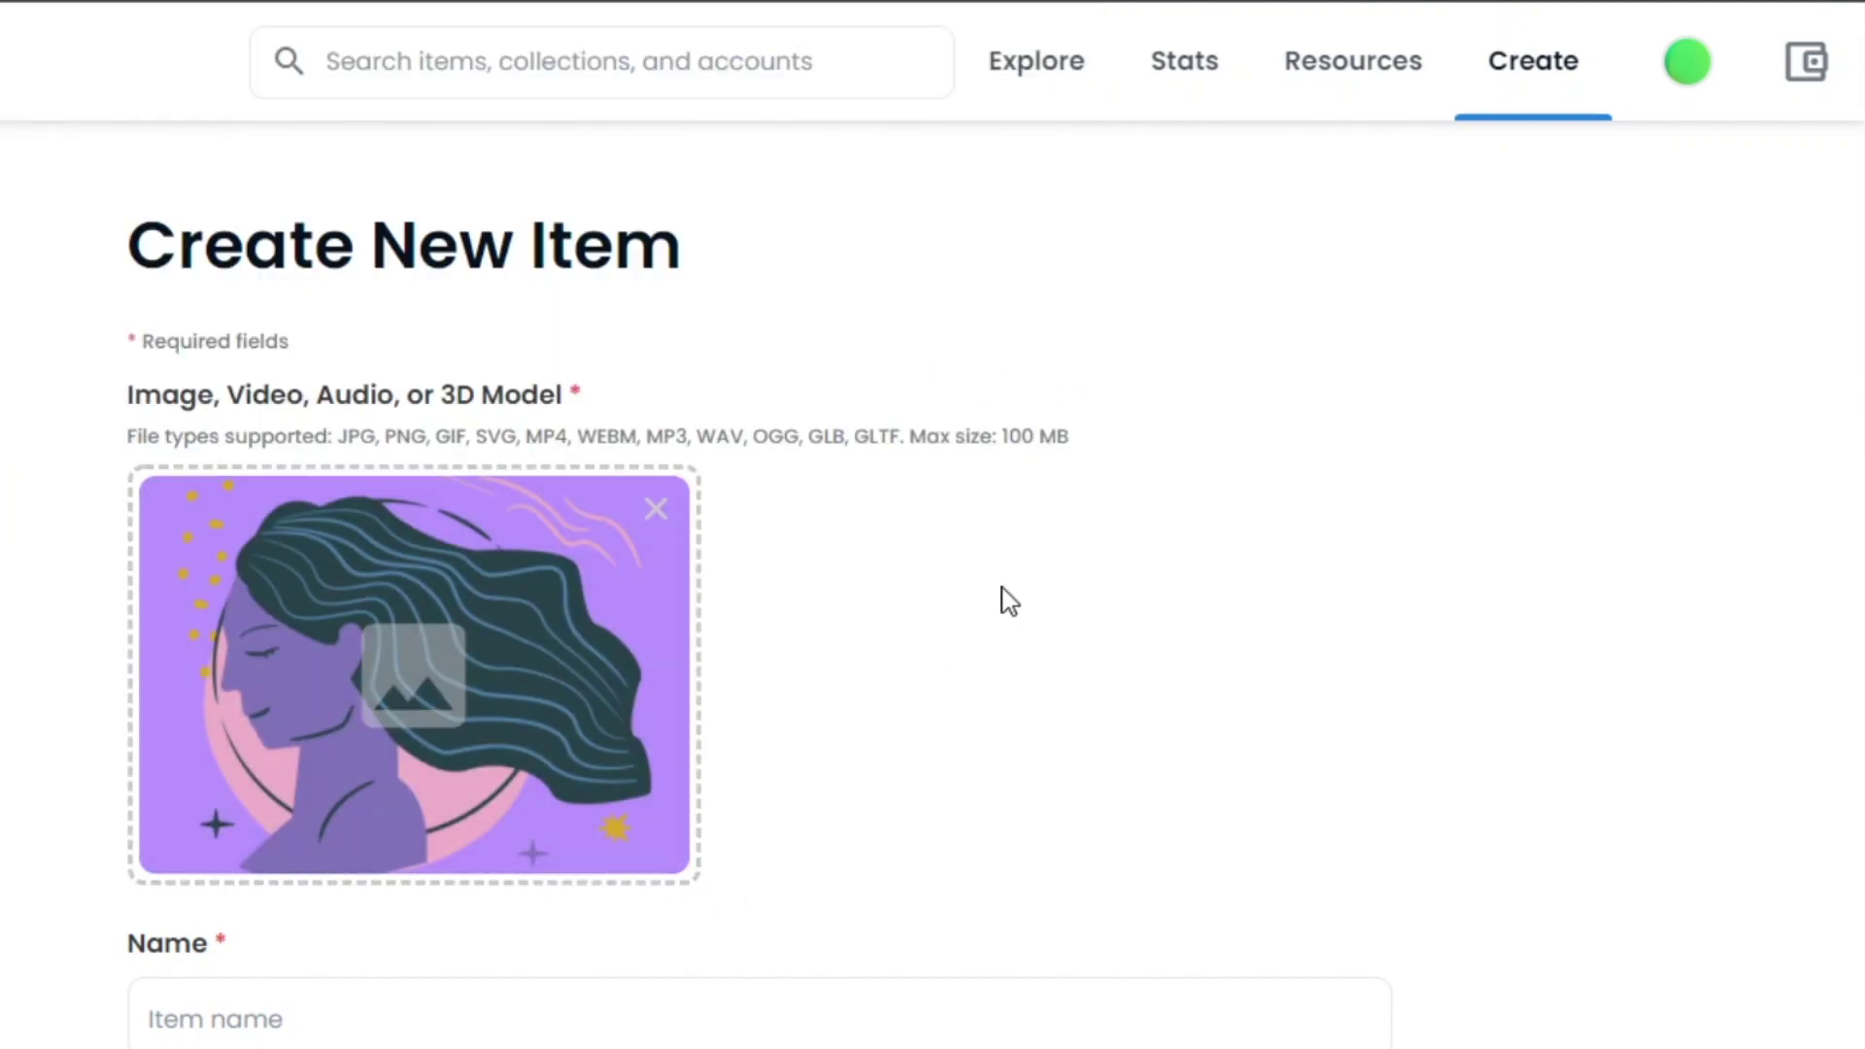
scroll(1736, 246, "down", 2)
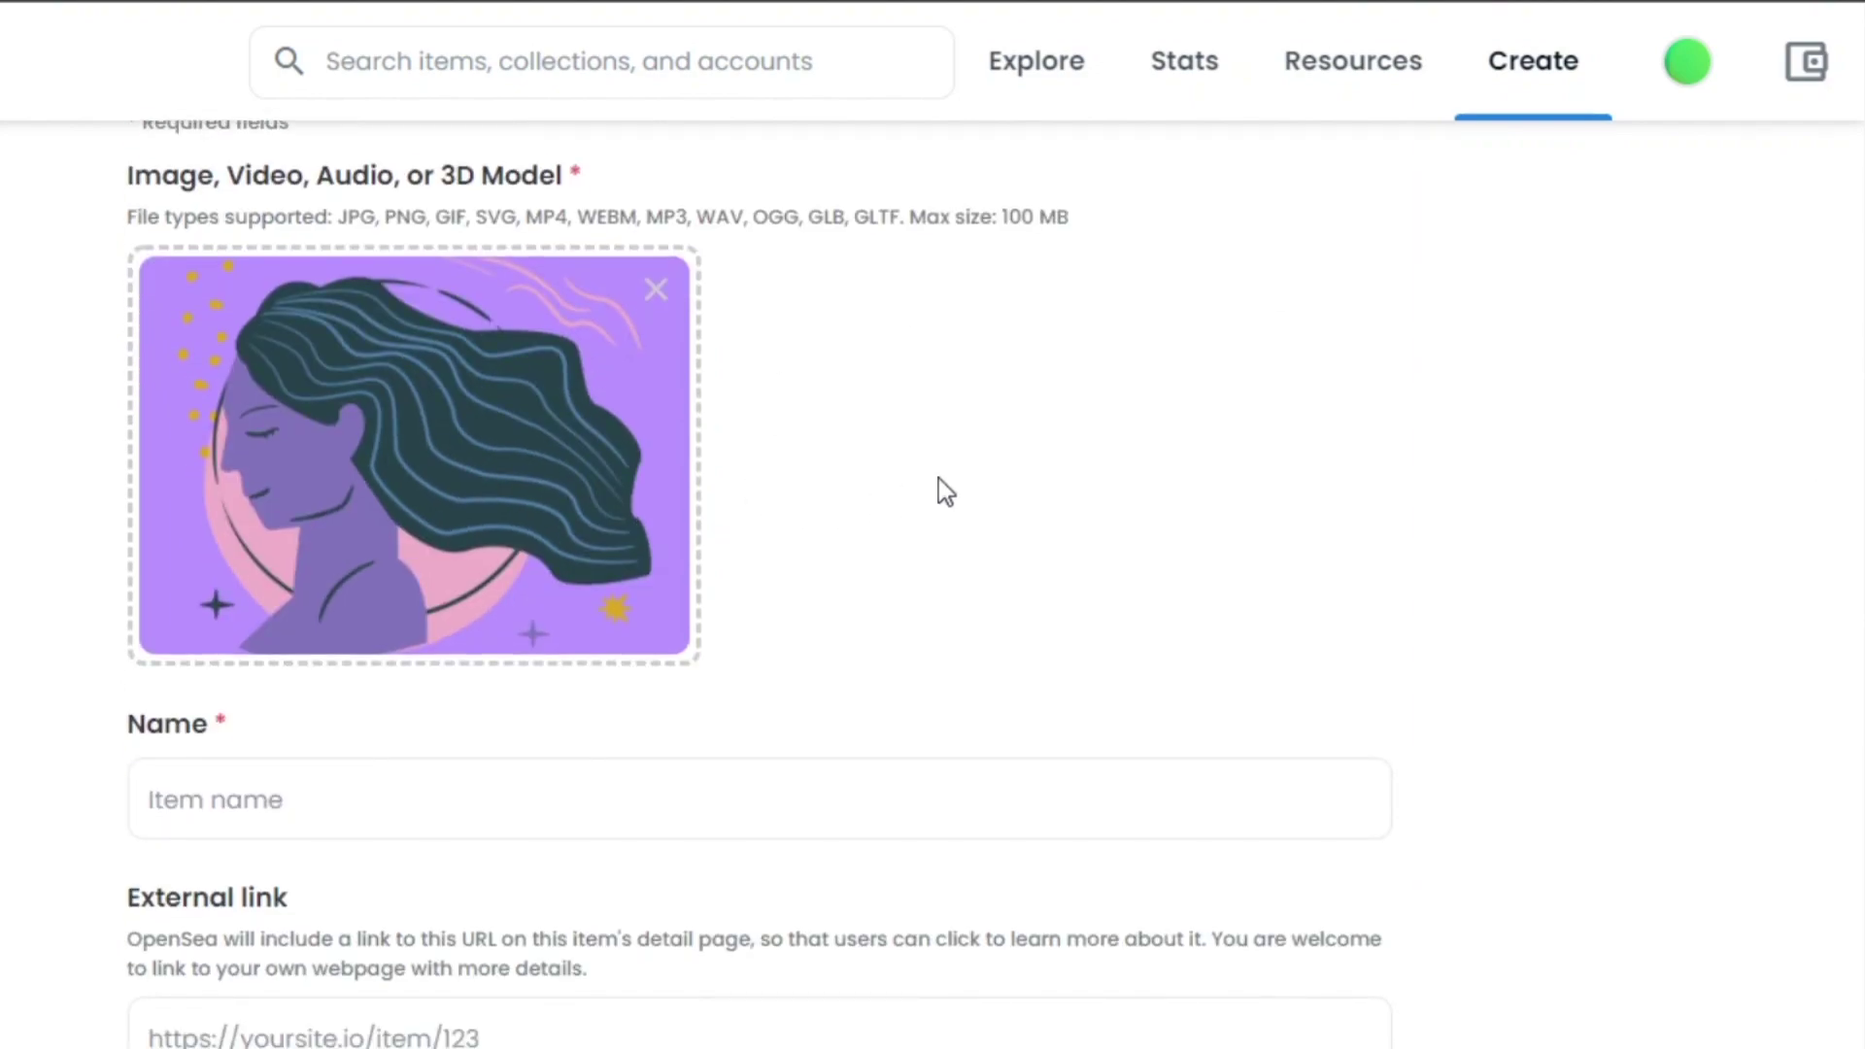
scroll(450, 291, "down", 2)
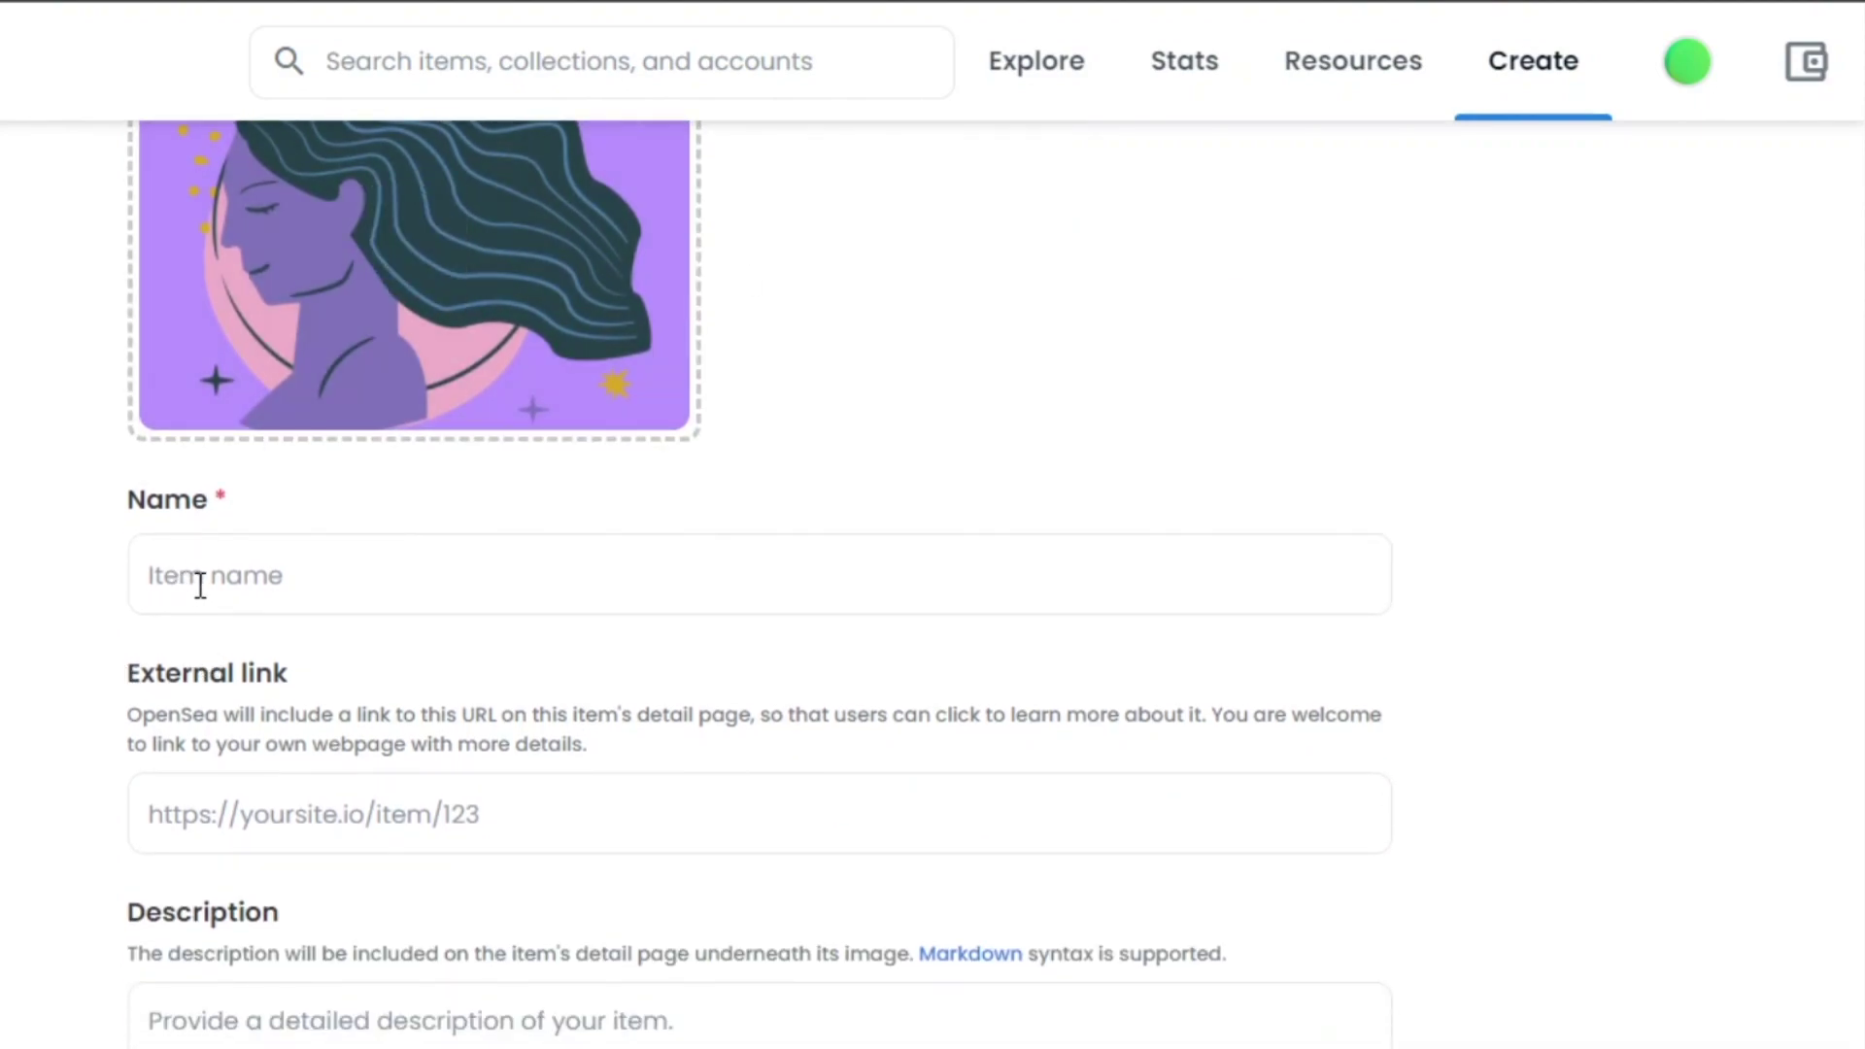
Enter 'Virgo Goddess' in the item's Name field
left_click(204, 578)
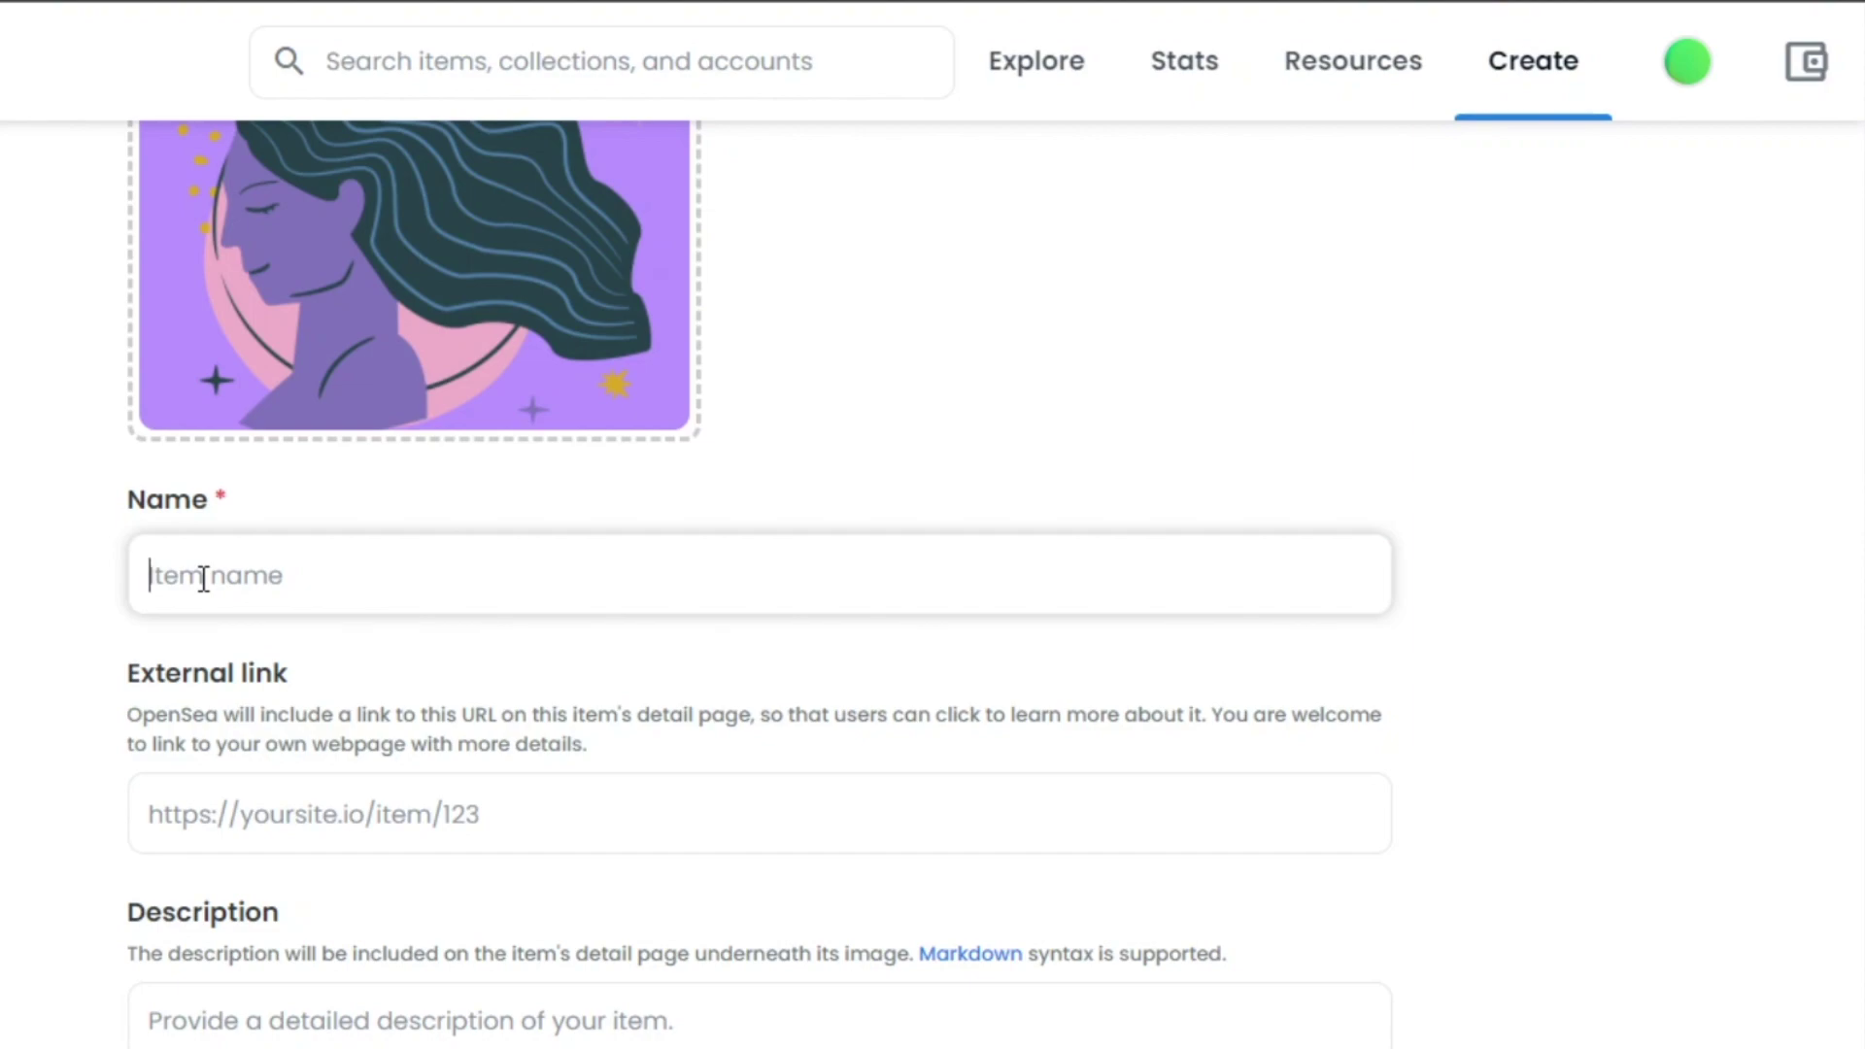
type("Virg")
type("o Goddess")
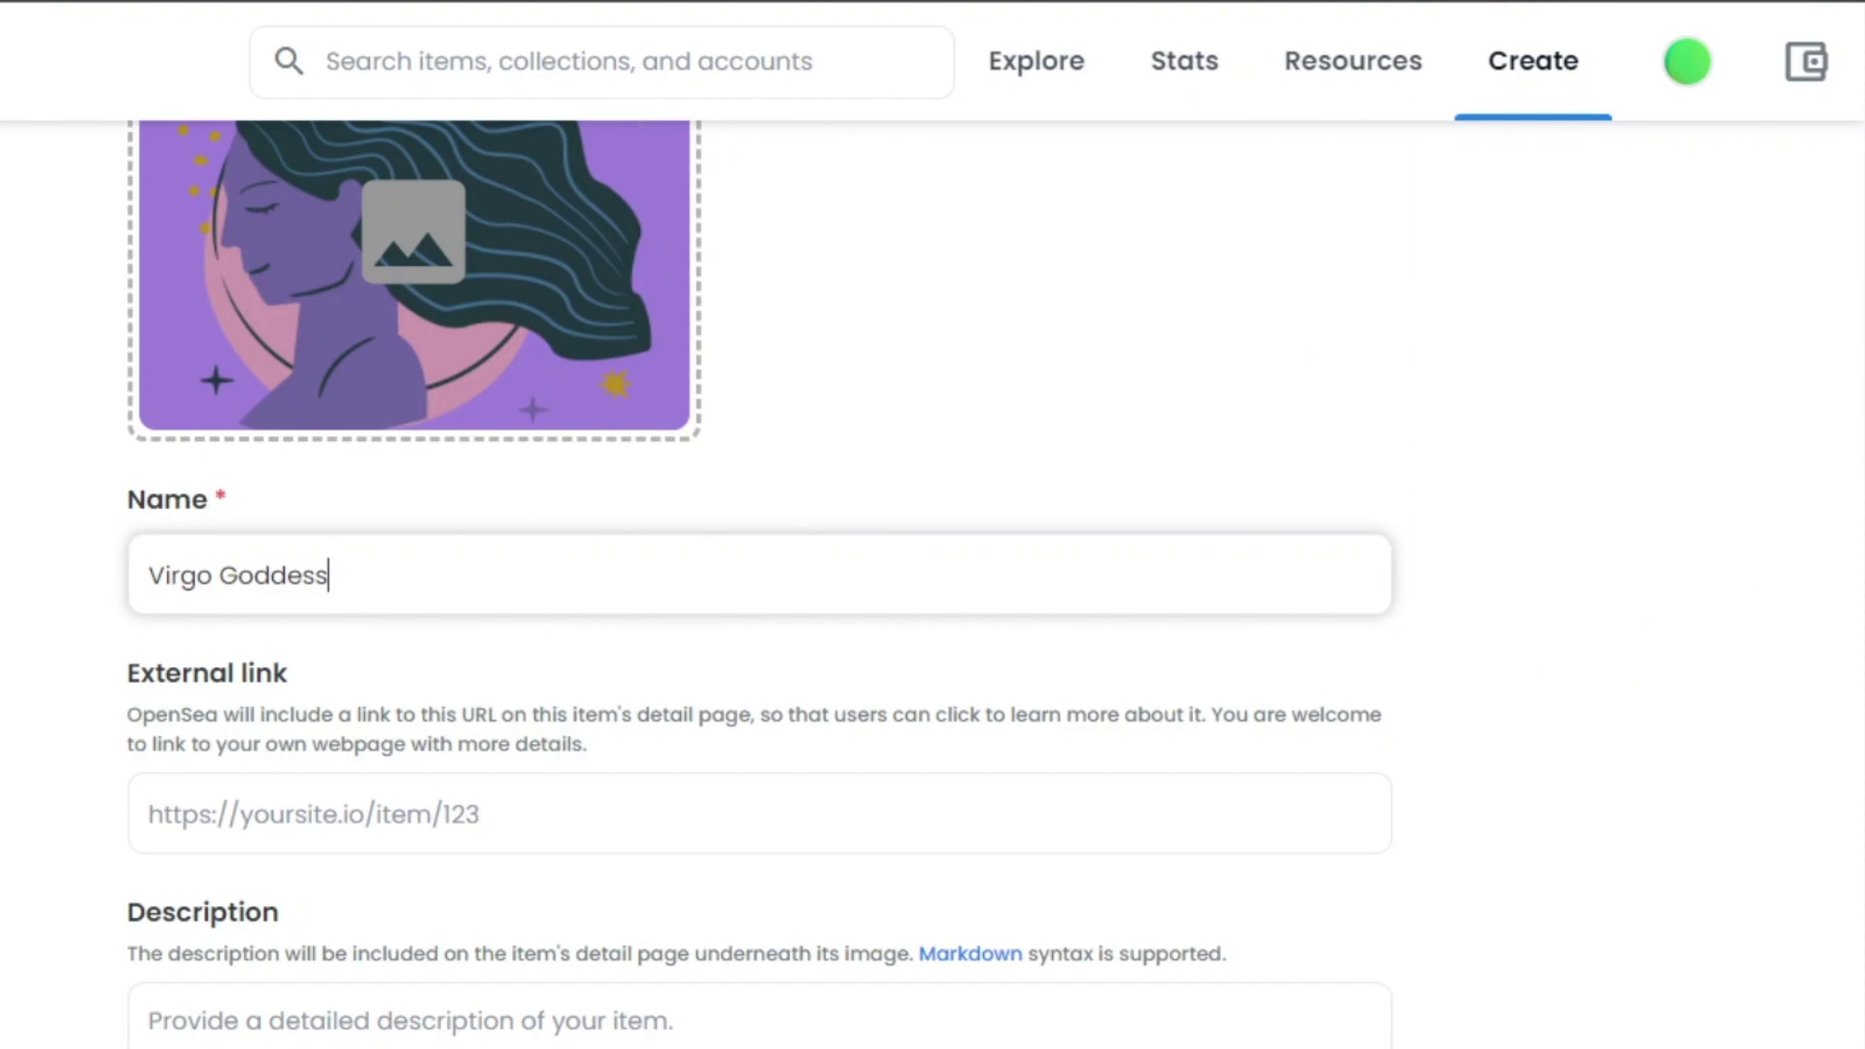
scroll(757, 583, "down", 10)
scroll(757, 583, "up", 1)
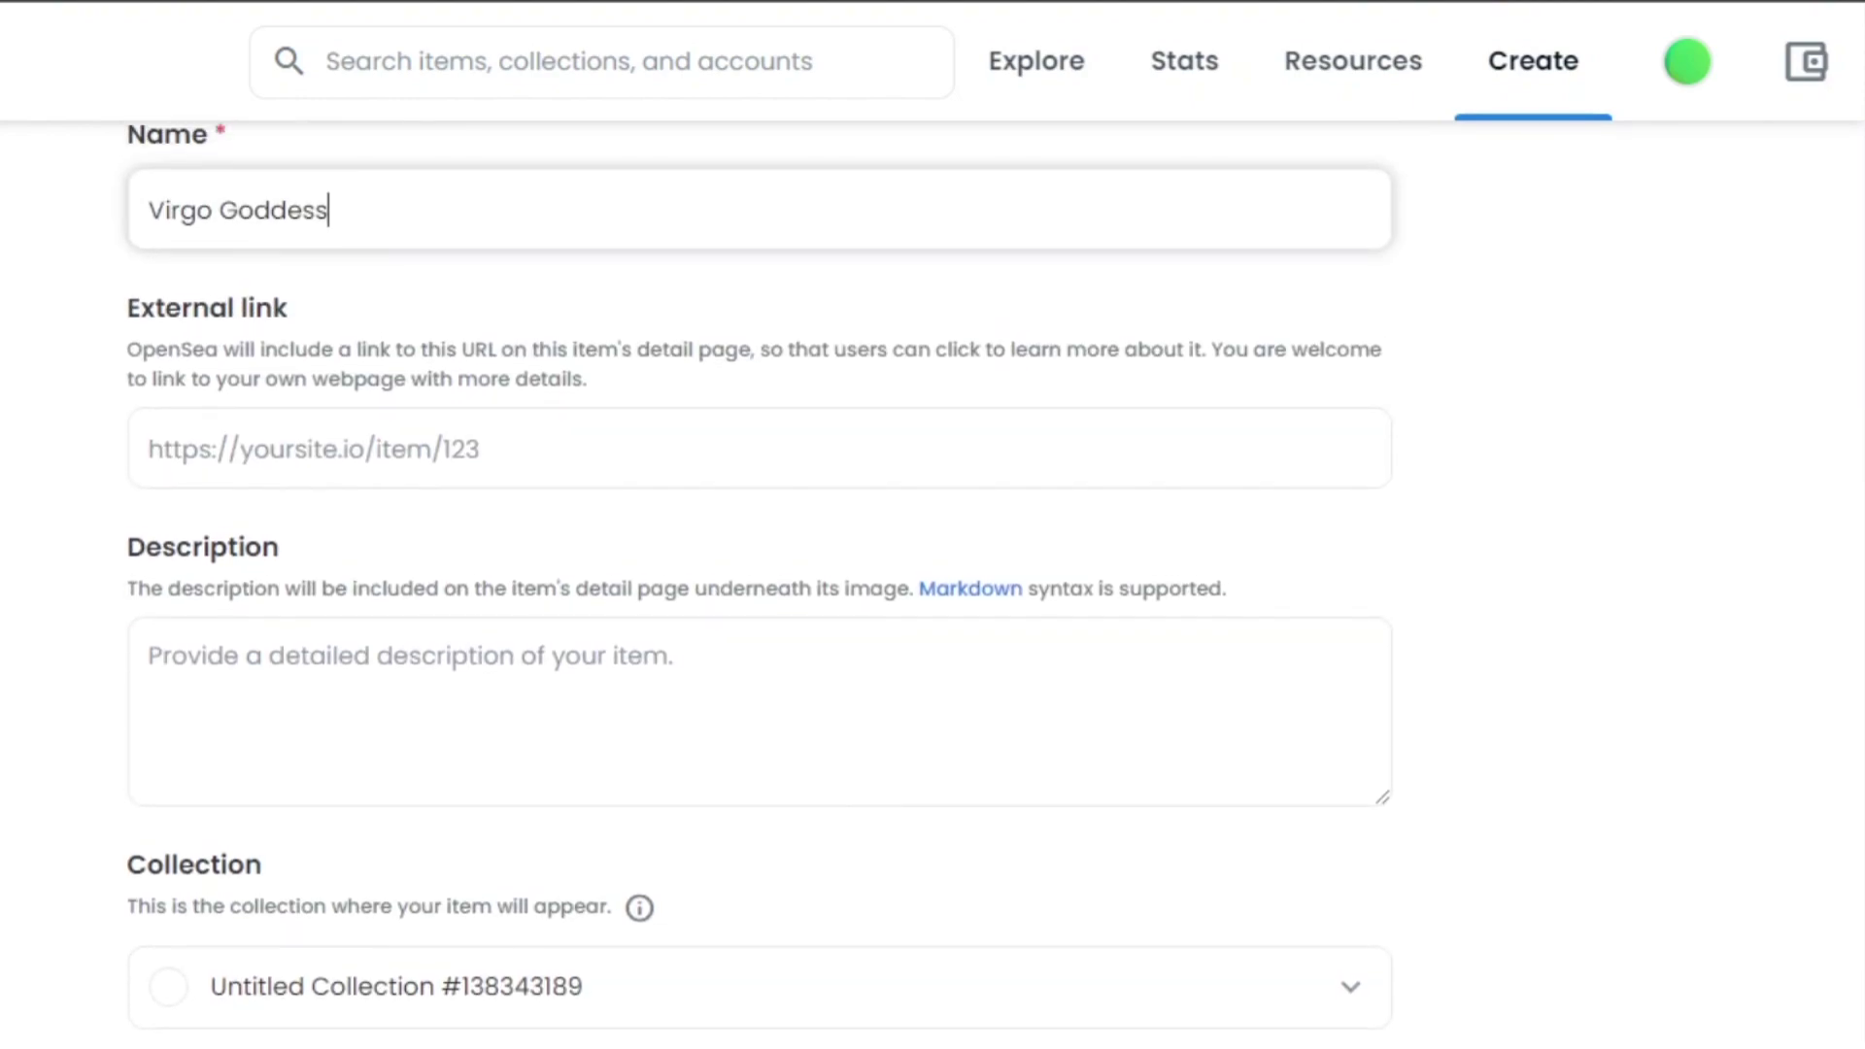
scroll(758, 583, "up", 3)
scroll(758, 583, "down", 2)
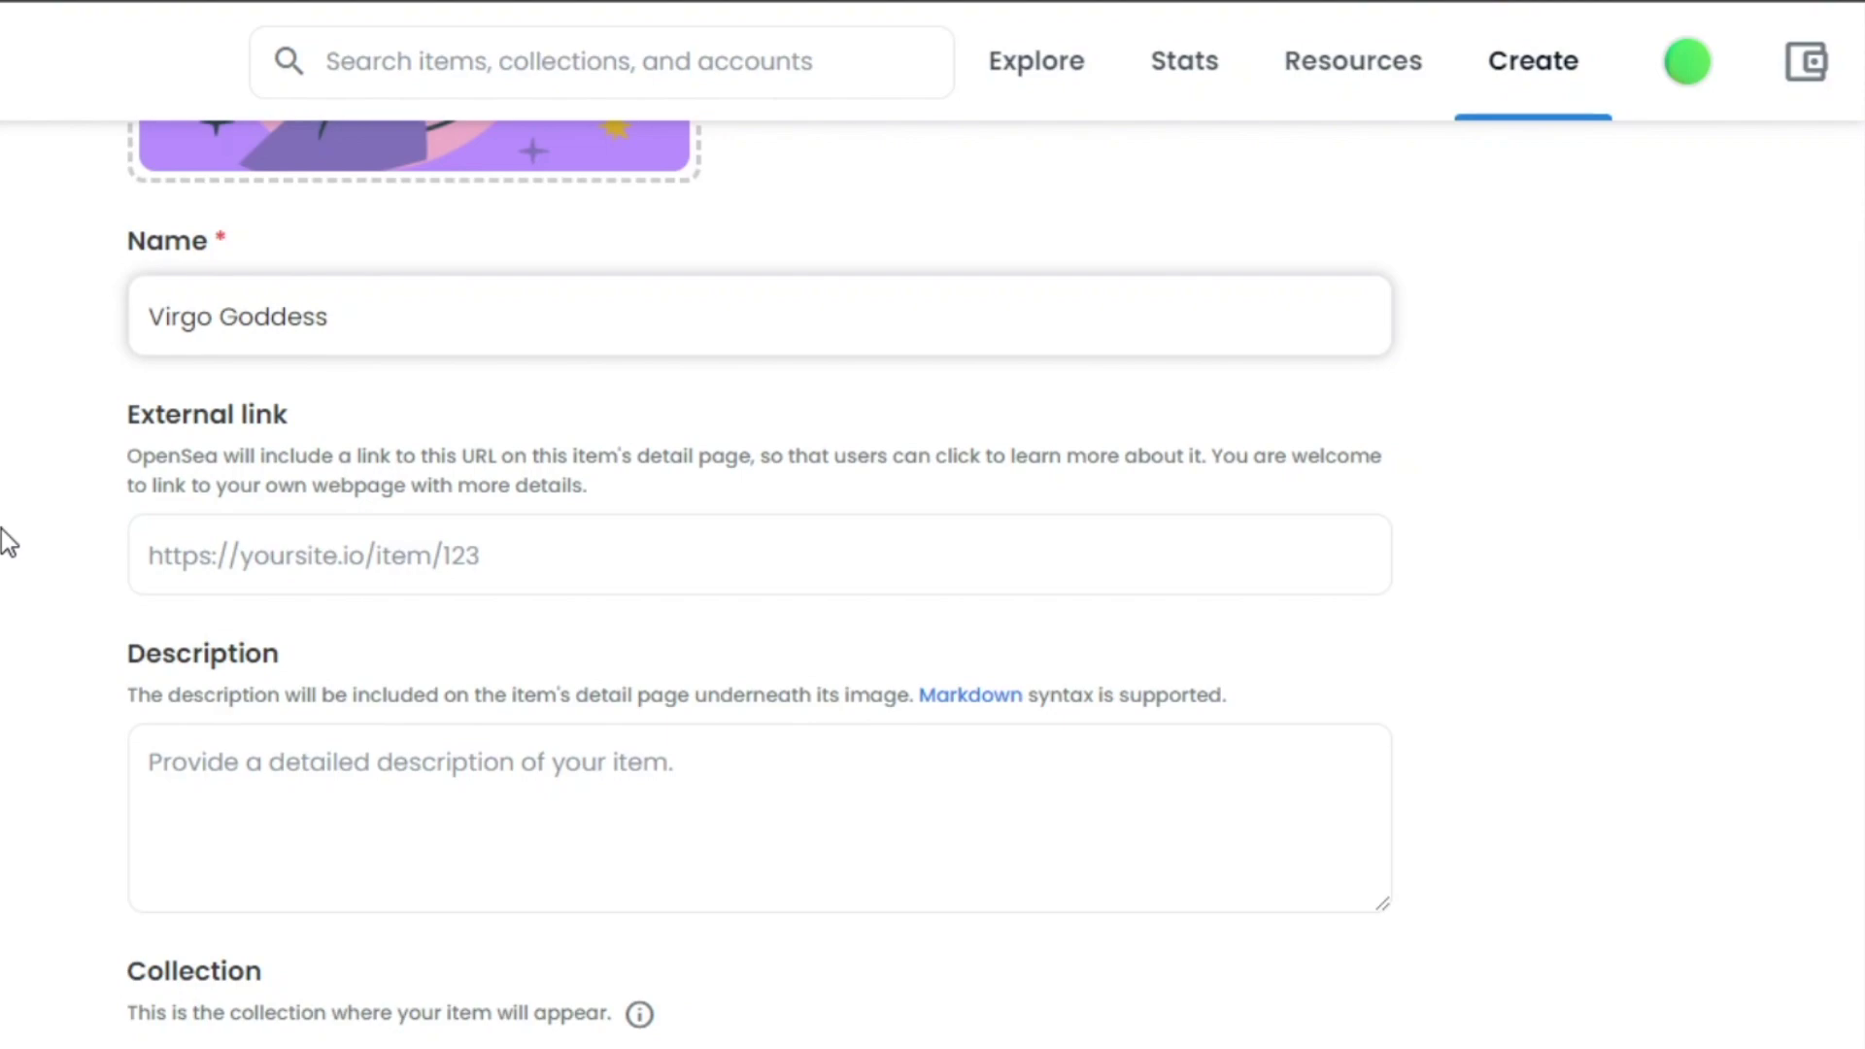
scroll(1740, 725, "up", 5)
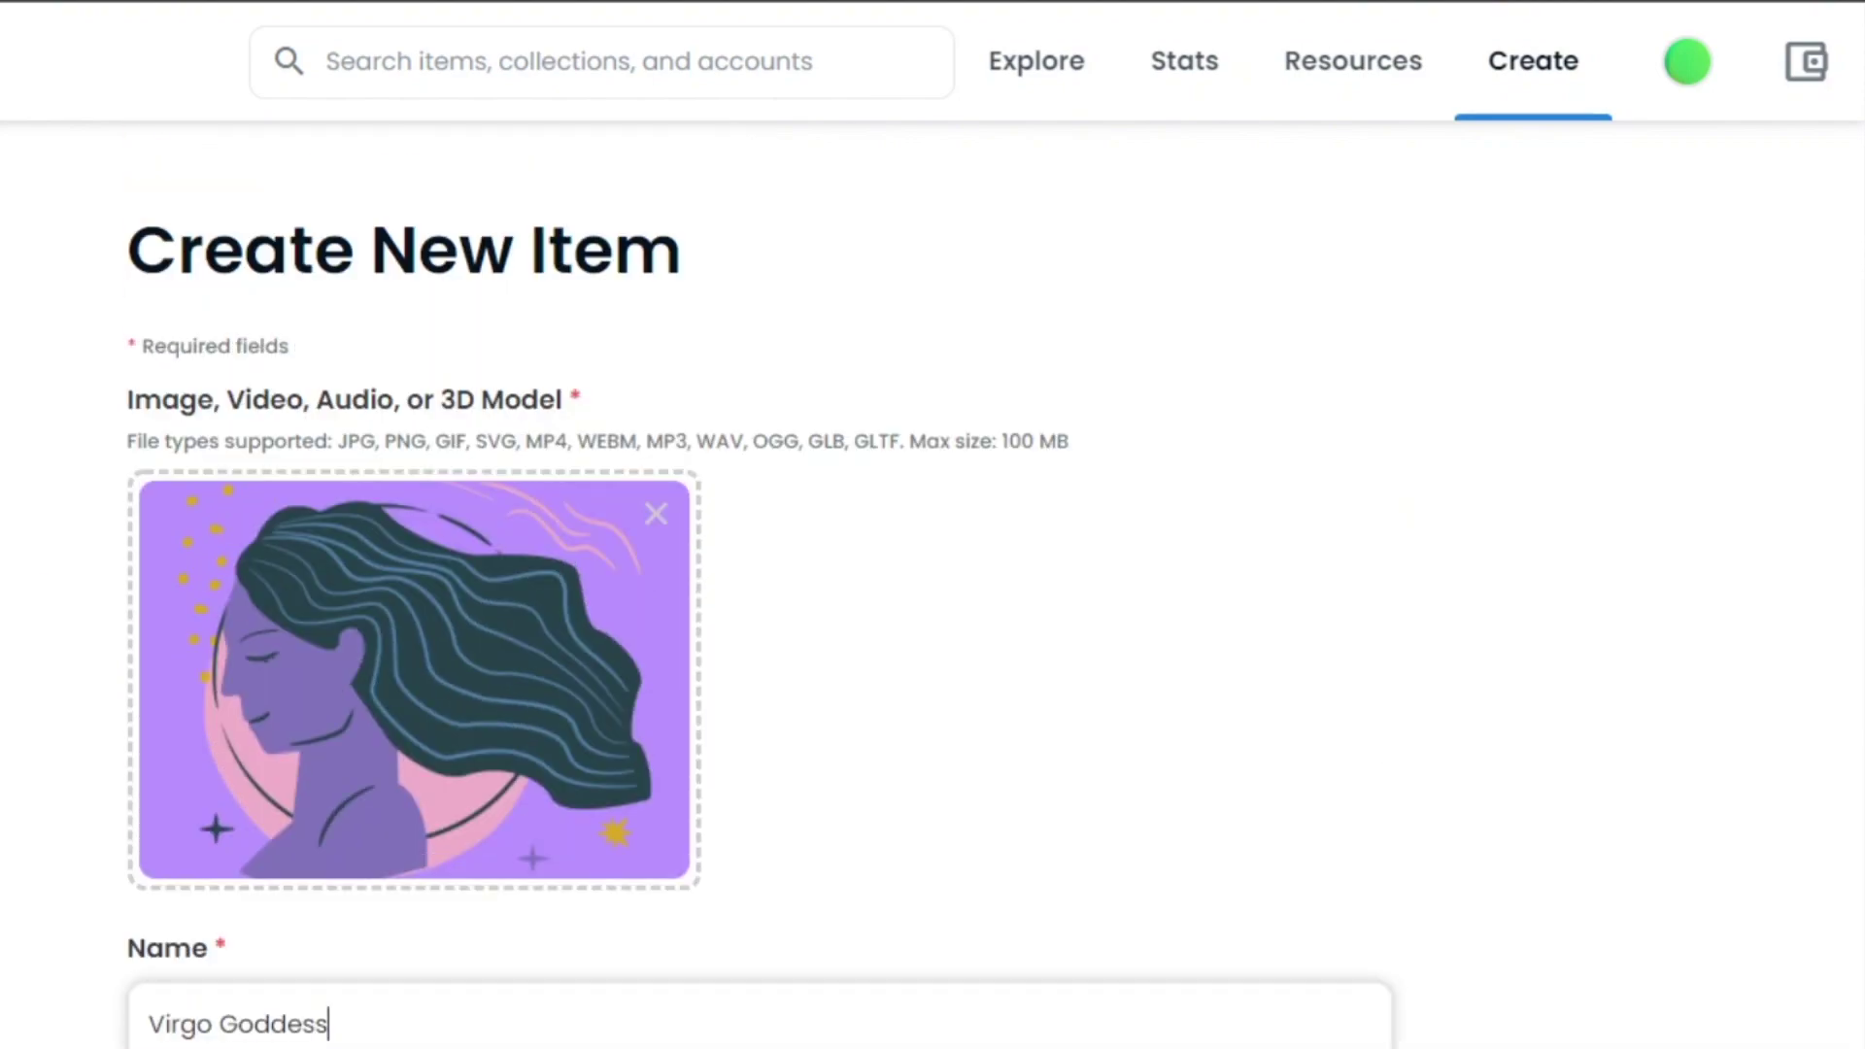
scroll(1740, 725, "down", 2)
scroll(1739, 725, "down", 3)
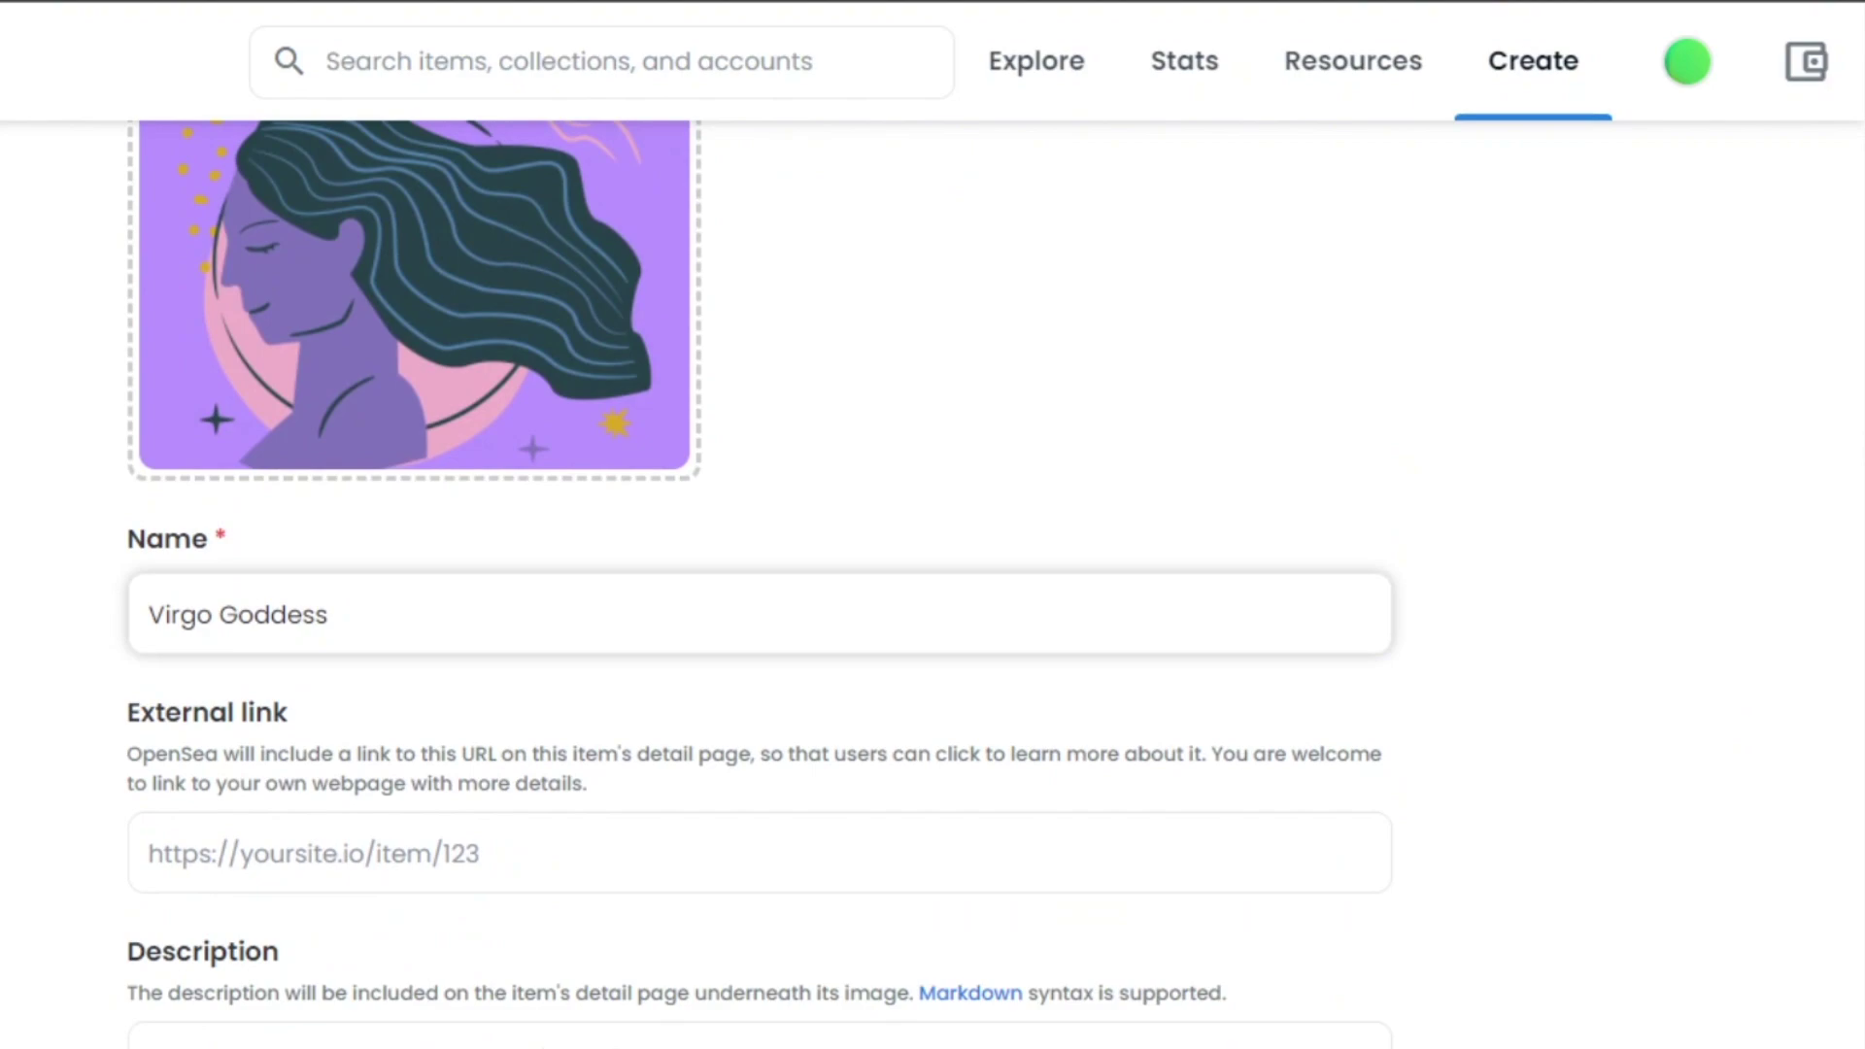
scroll(523, 700, "down", 2)
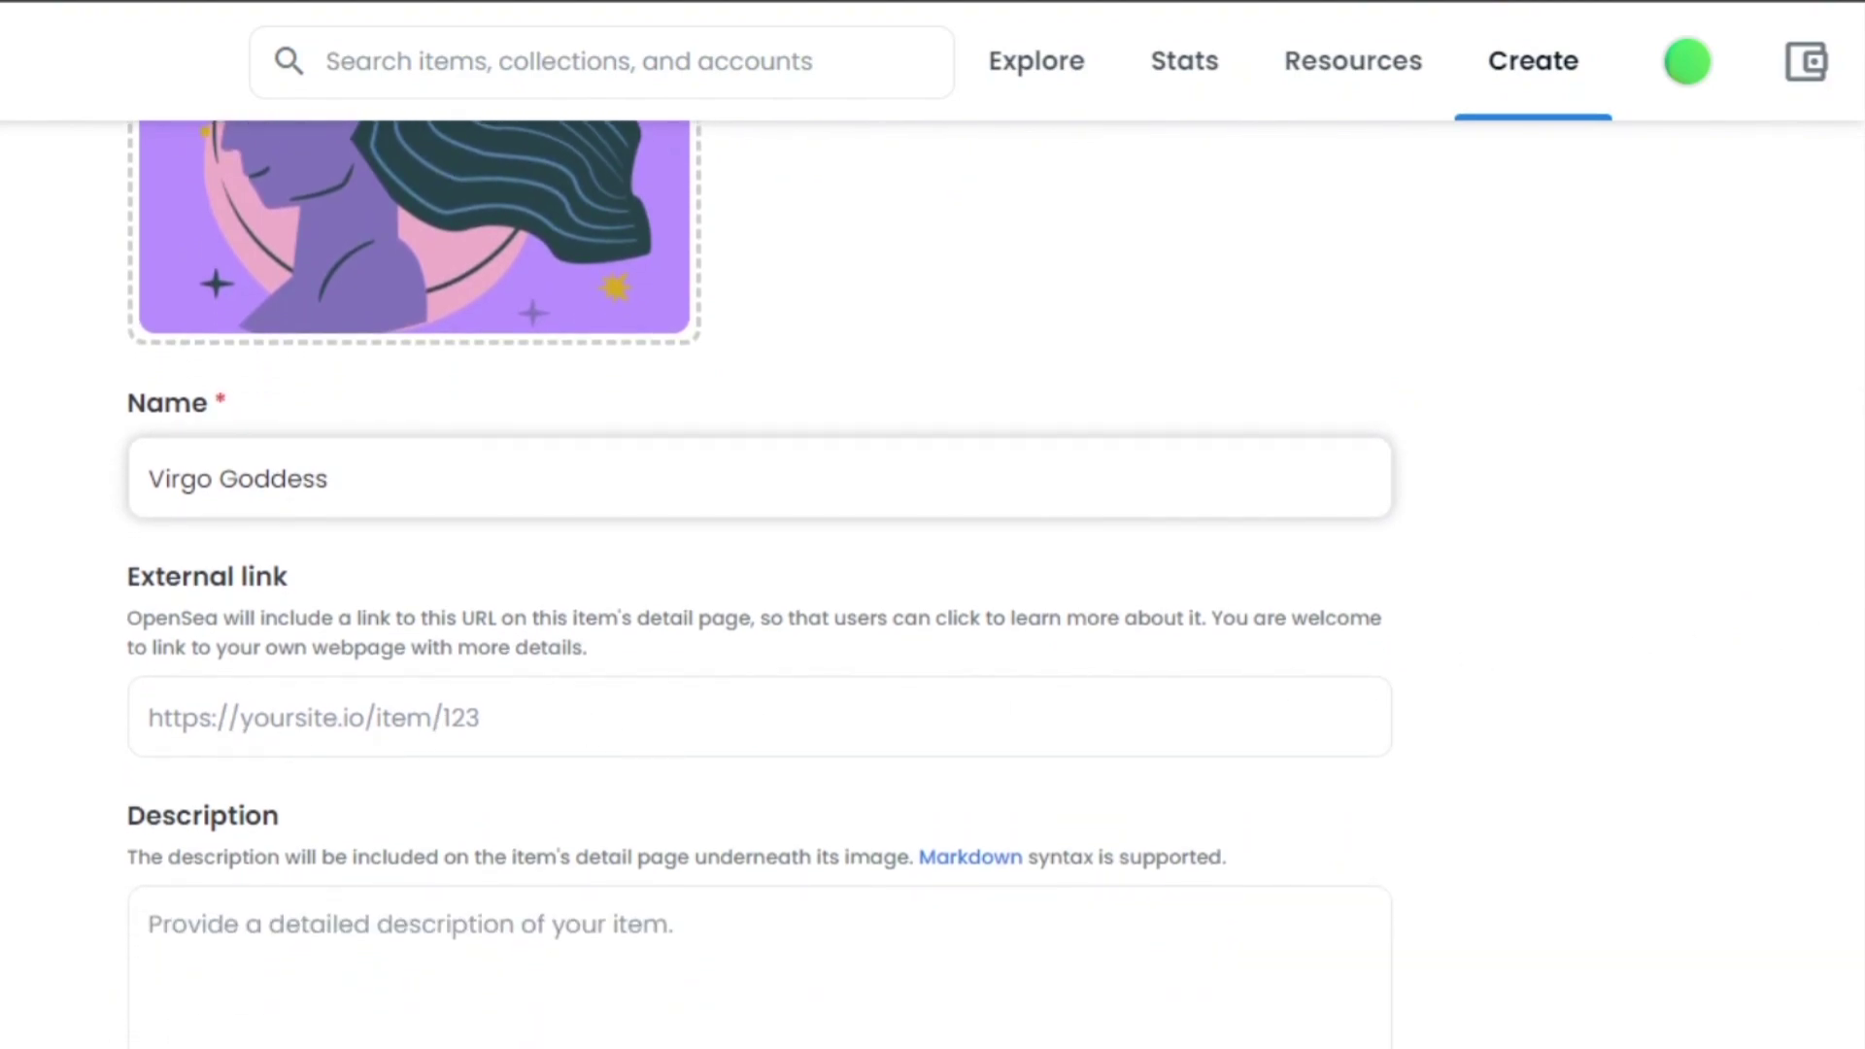
scroll(759, 583, "down", 2)
scroll(759, 583, "down", 2)
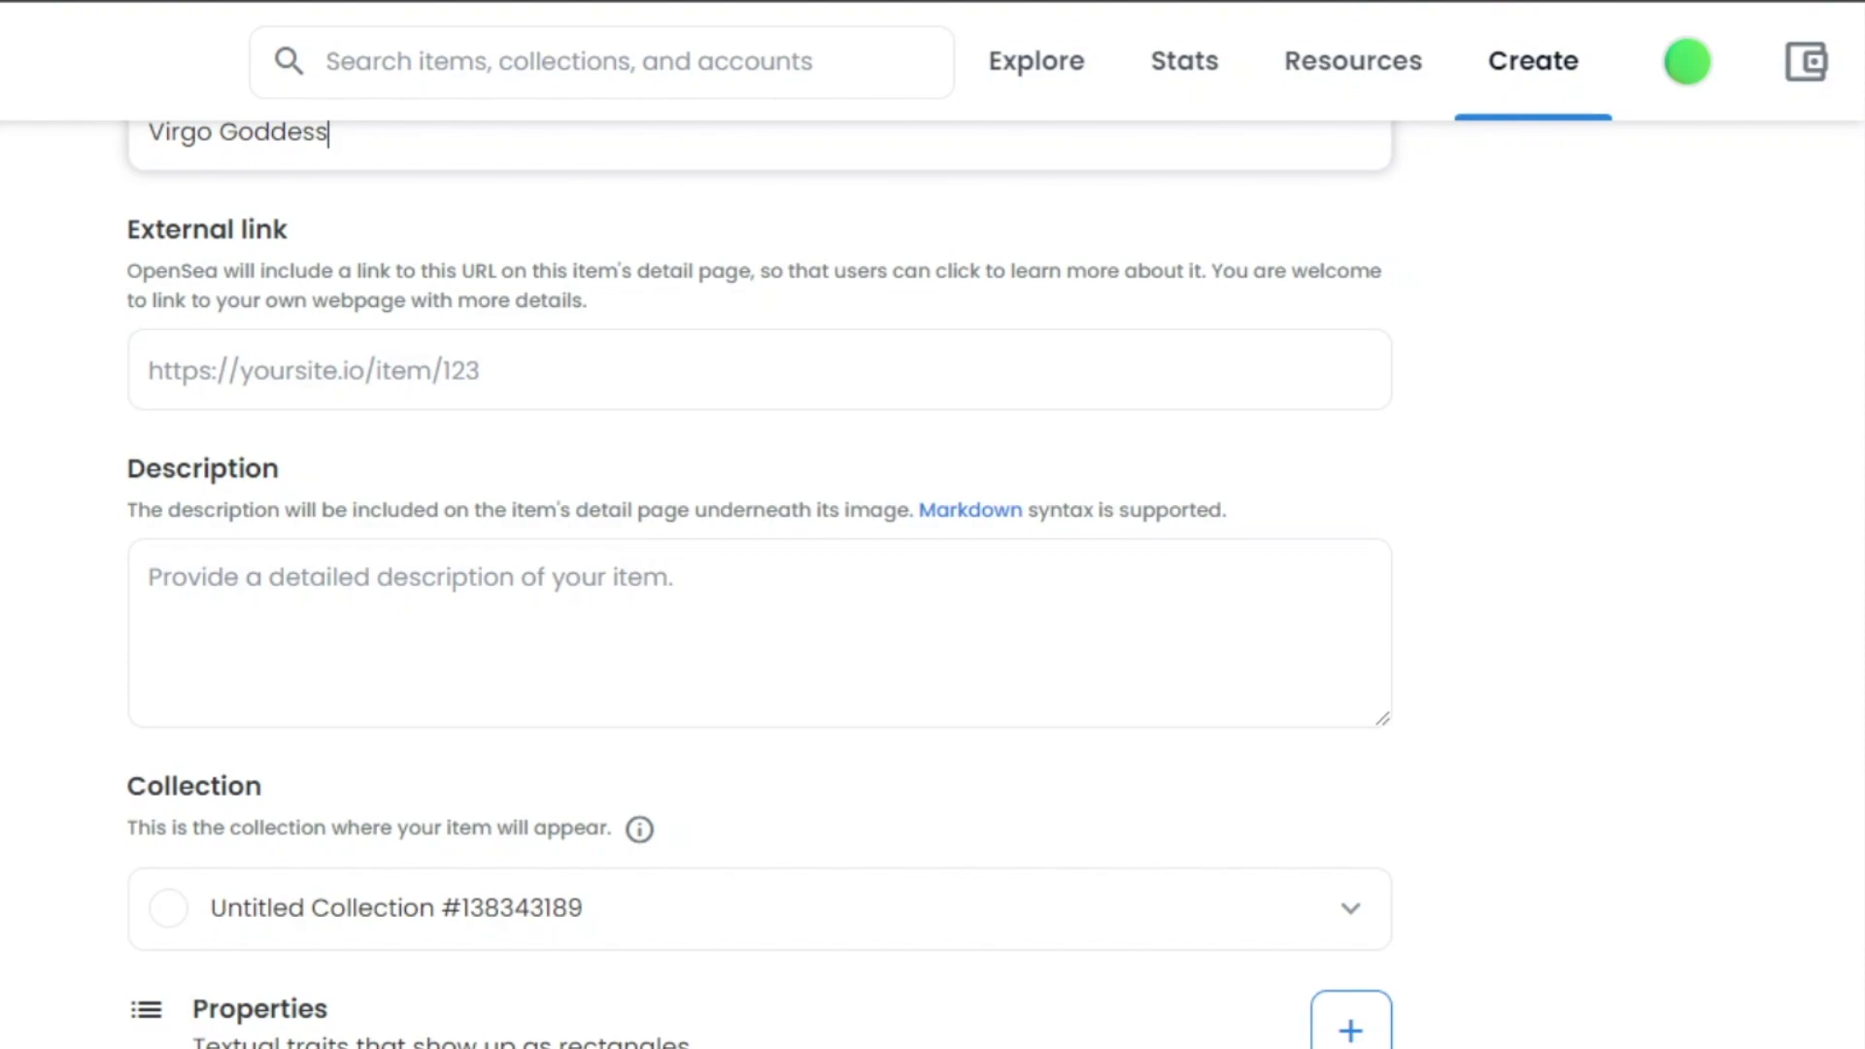
Fill the Description box with the placeholder text 'description.....'
scroll(457, 528, "down", 1)
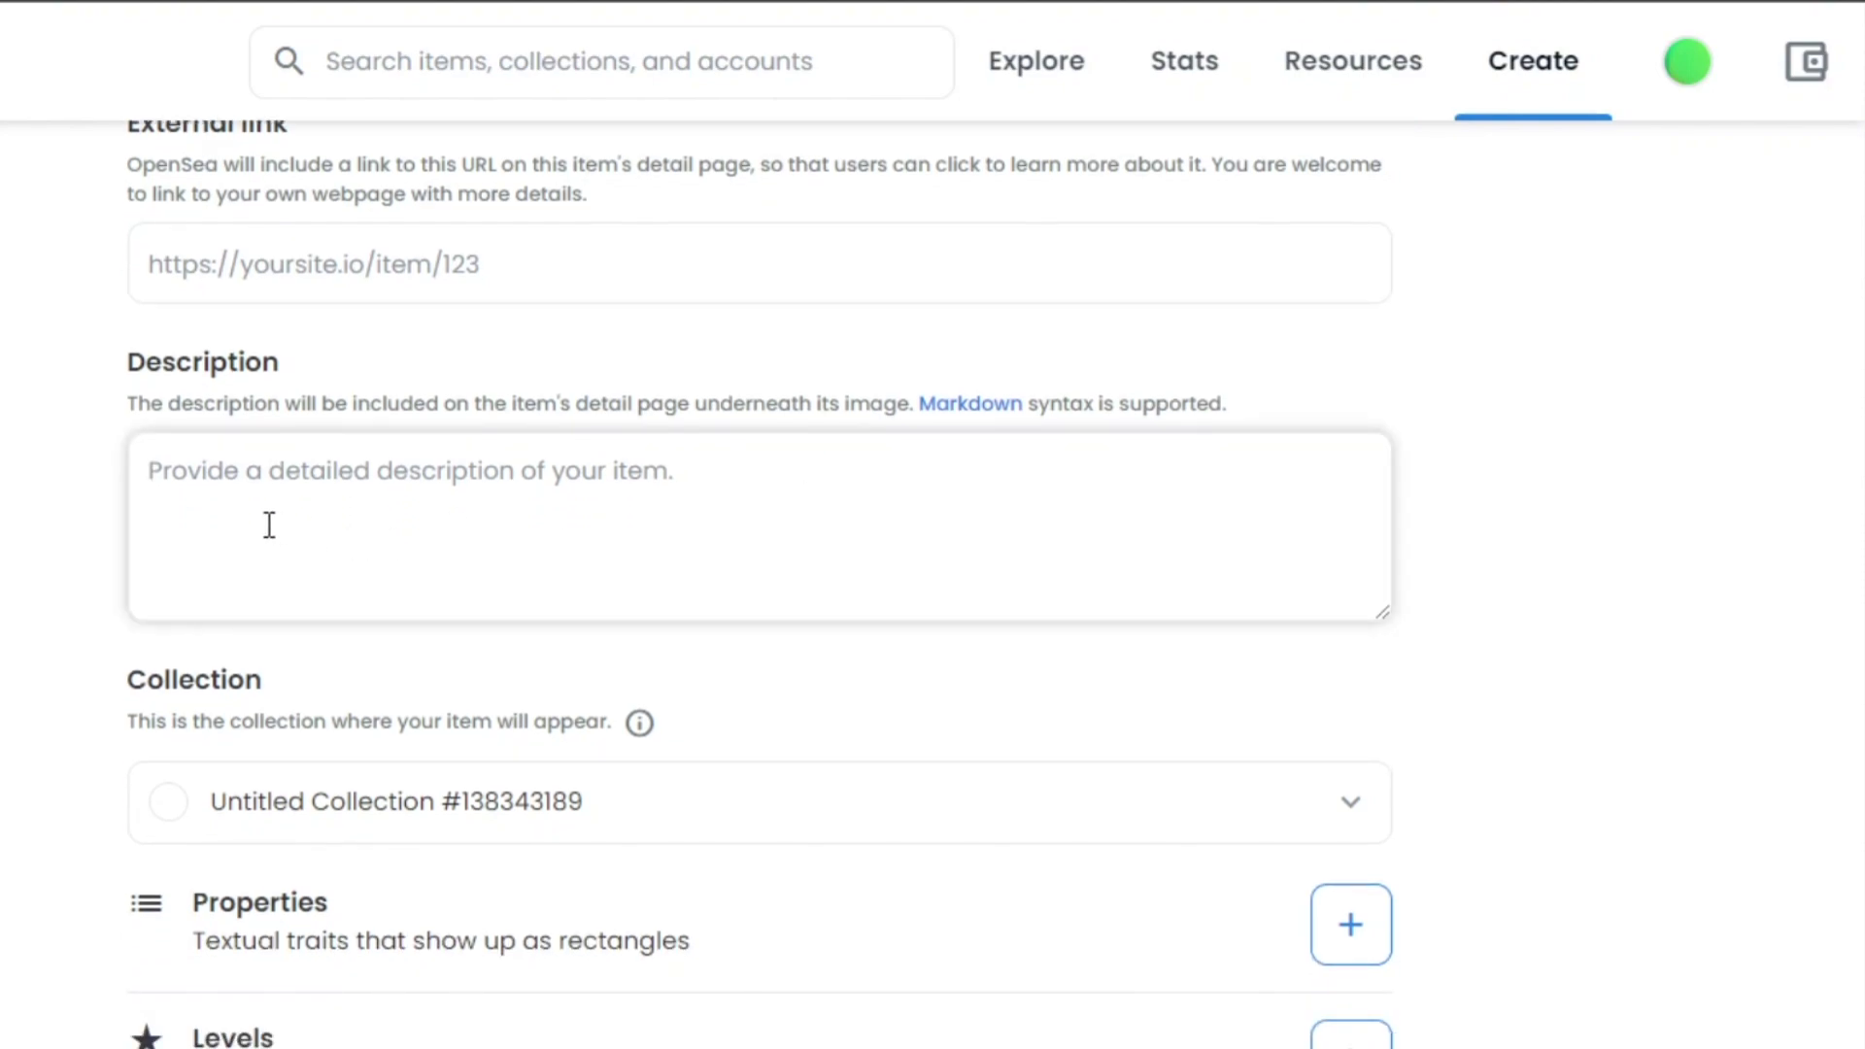
left_click(269, 525)
type("description.....")
scroll(907, 510, "down", 2)
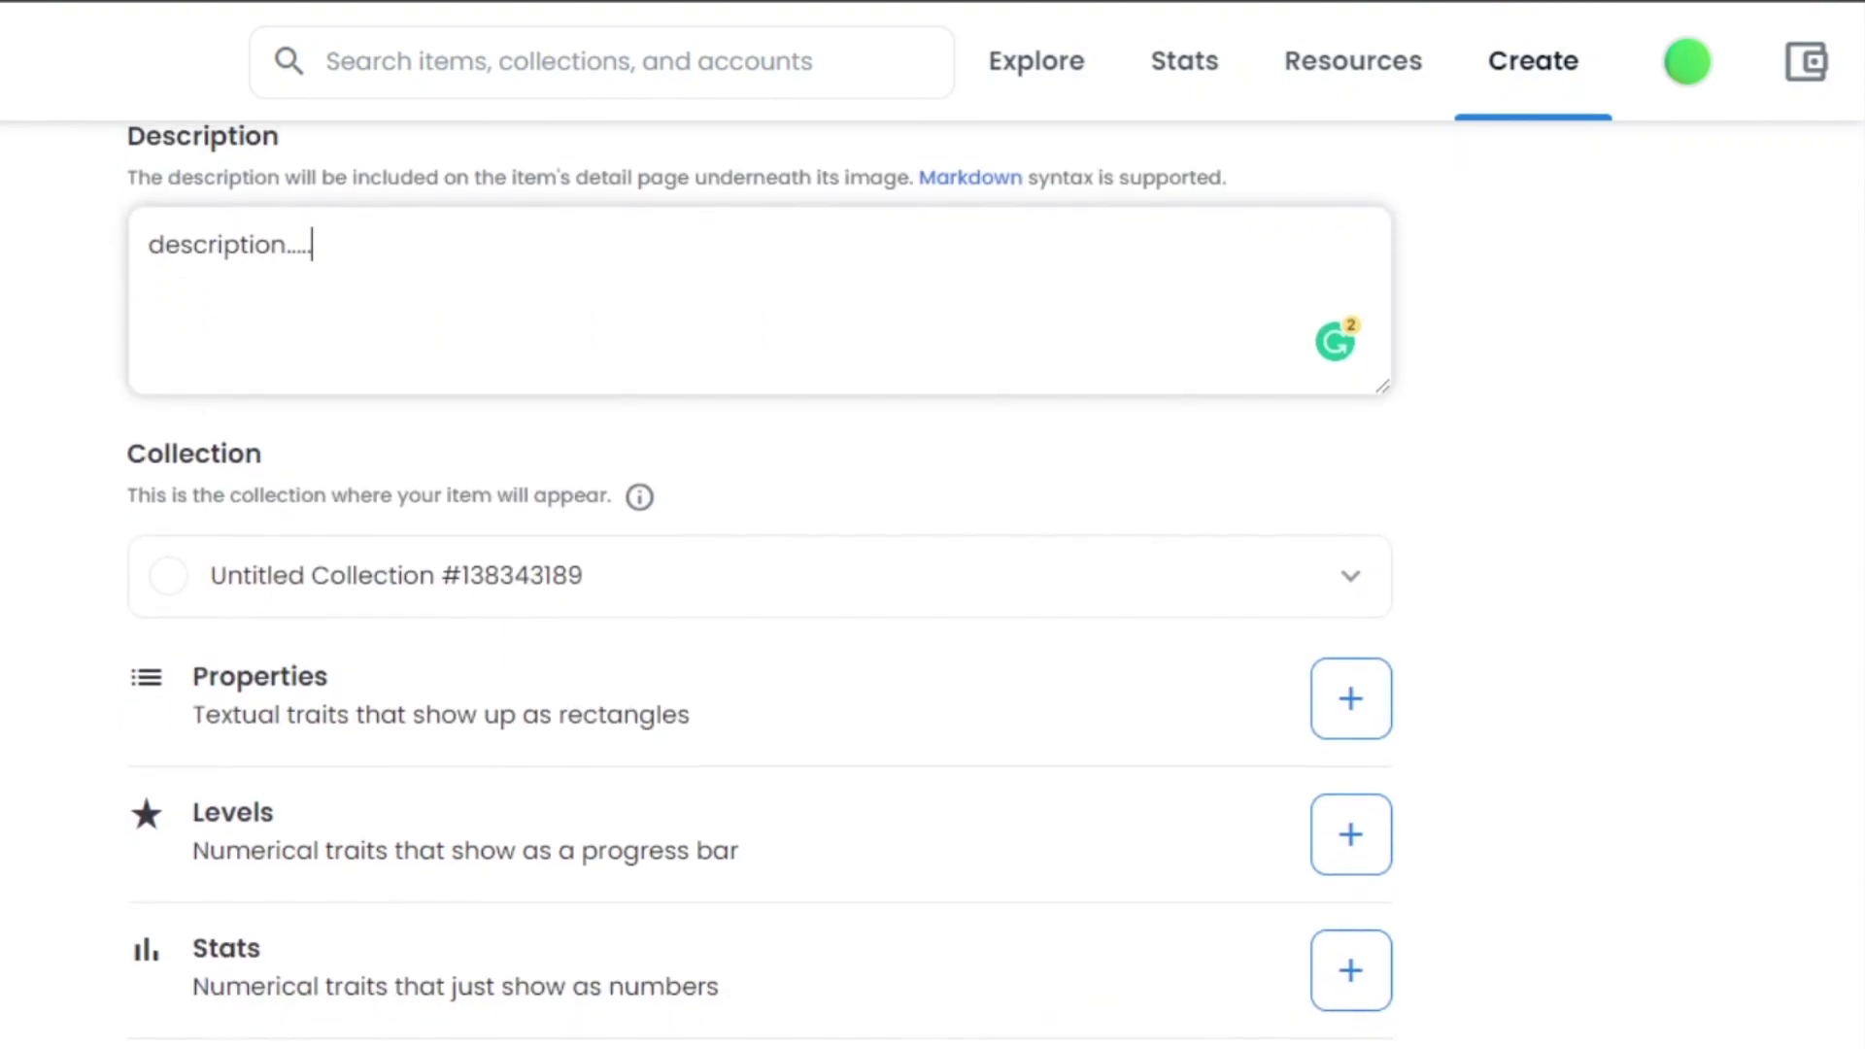
scroll(906, 510, "up", 1)
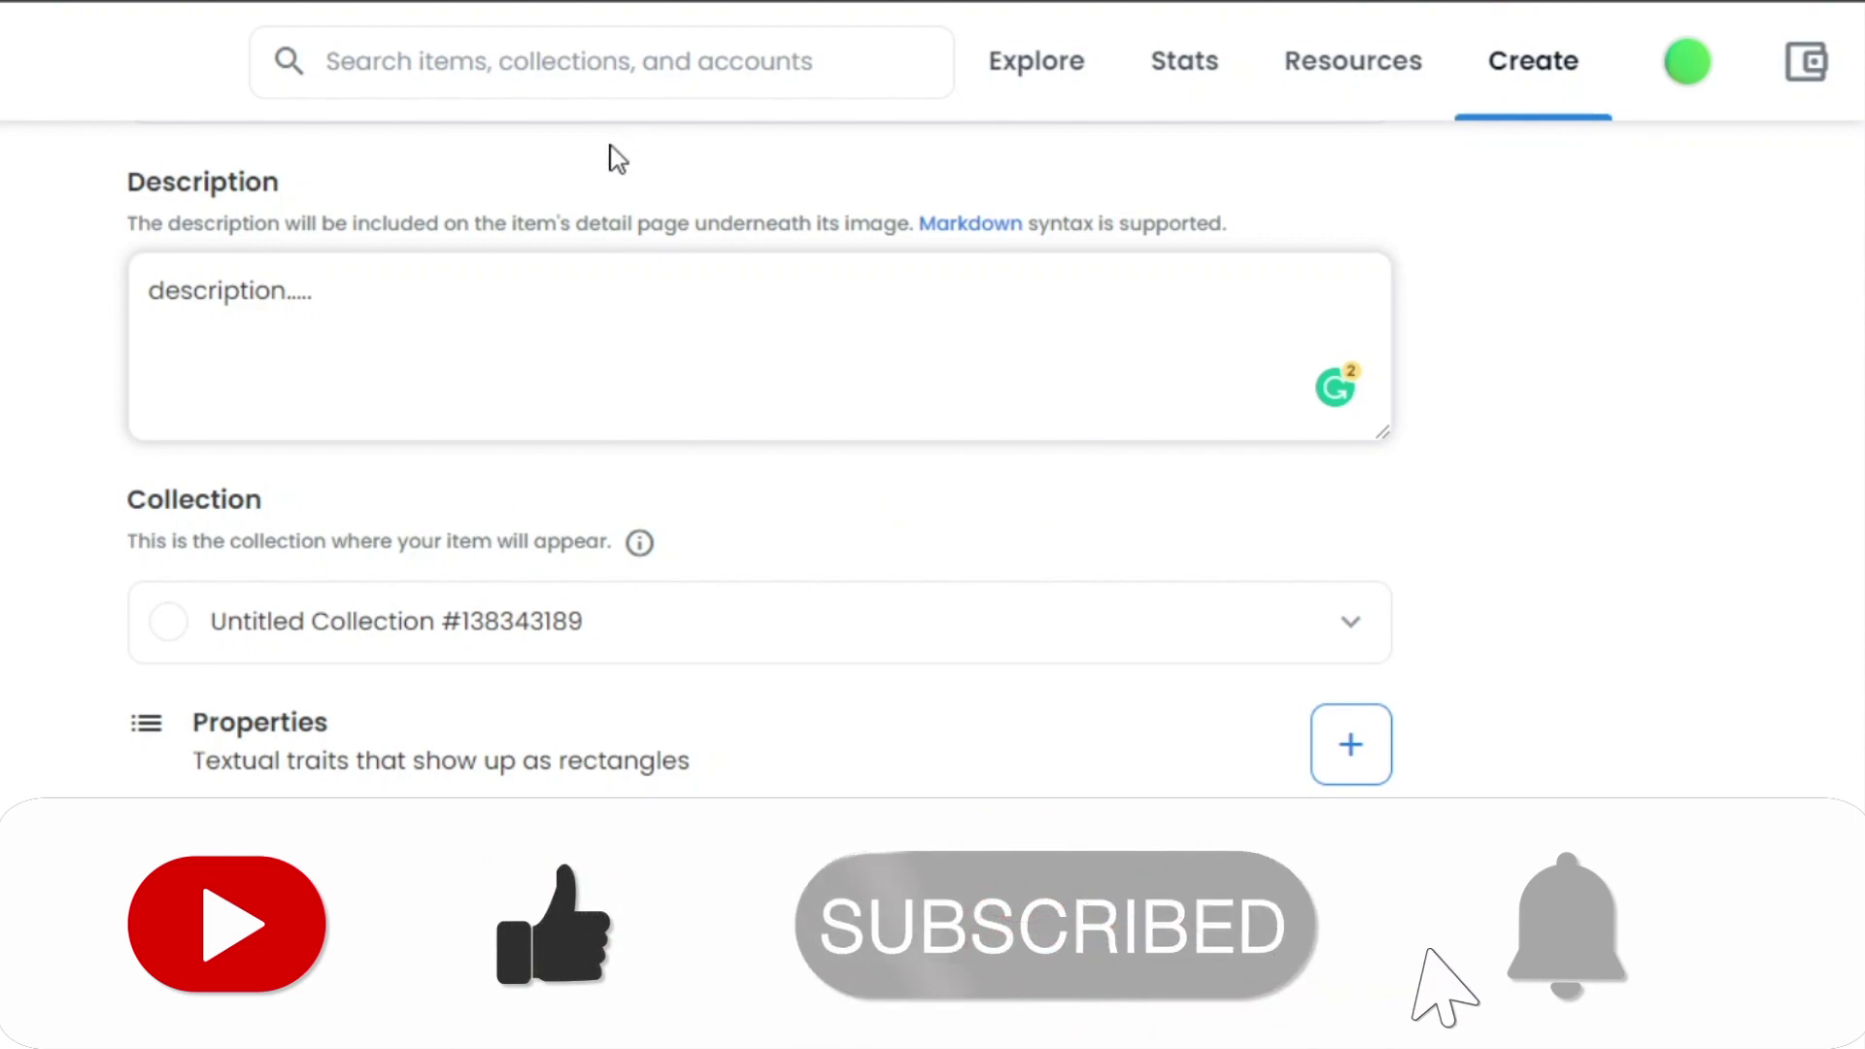
scroll(612, 153, "down", 3)
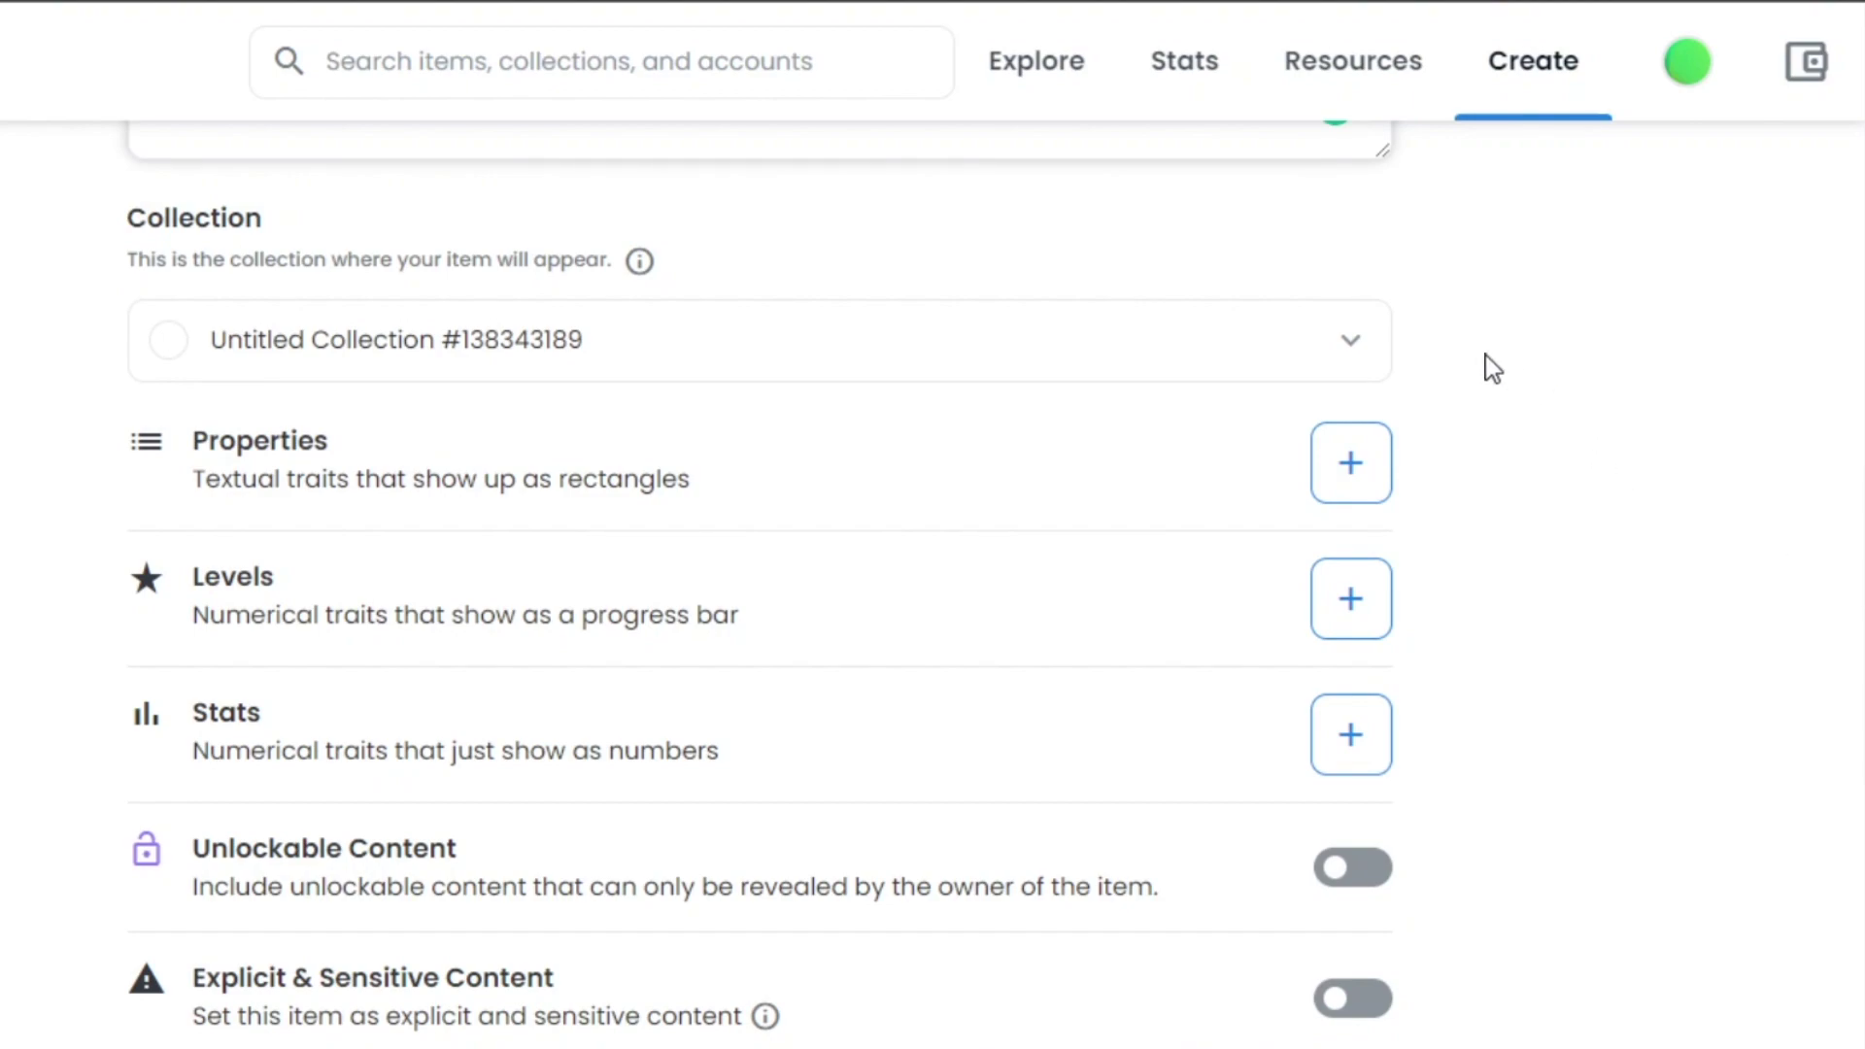
left_click(1355, 335)
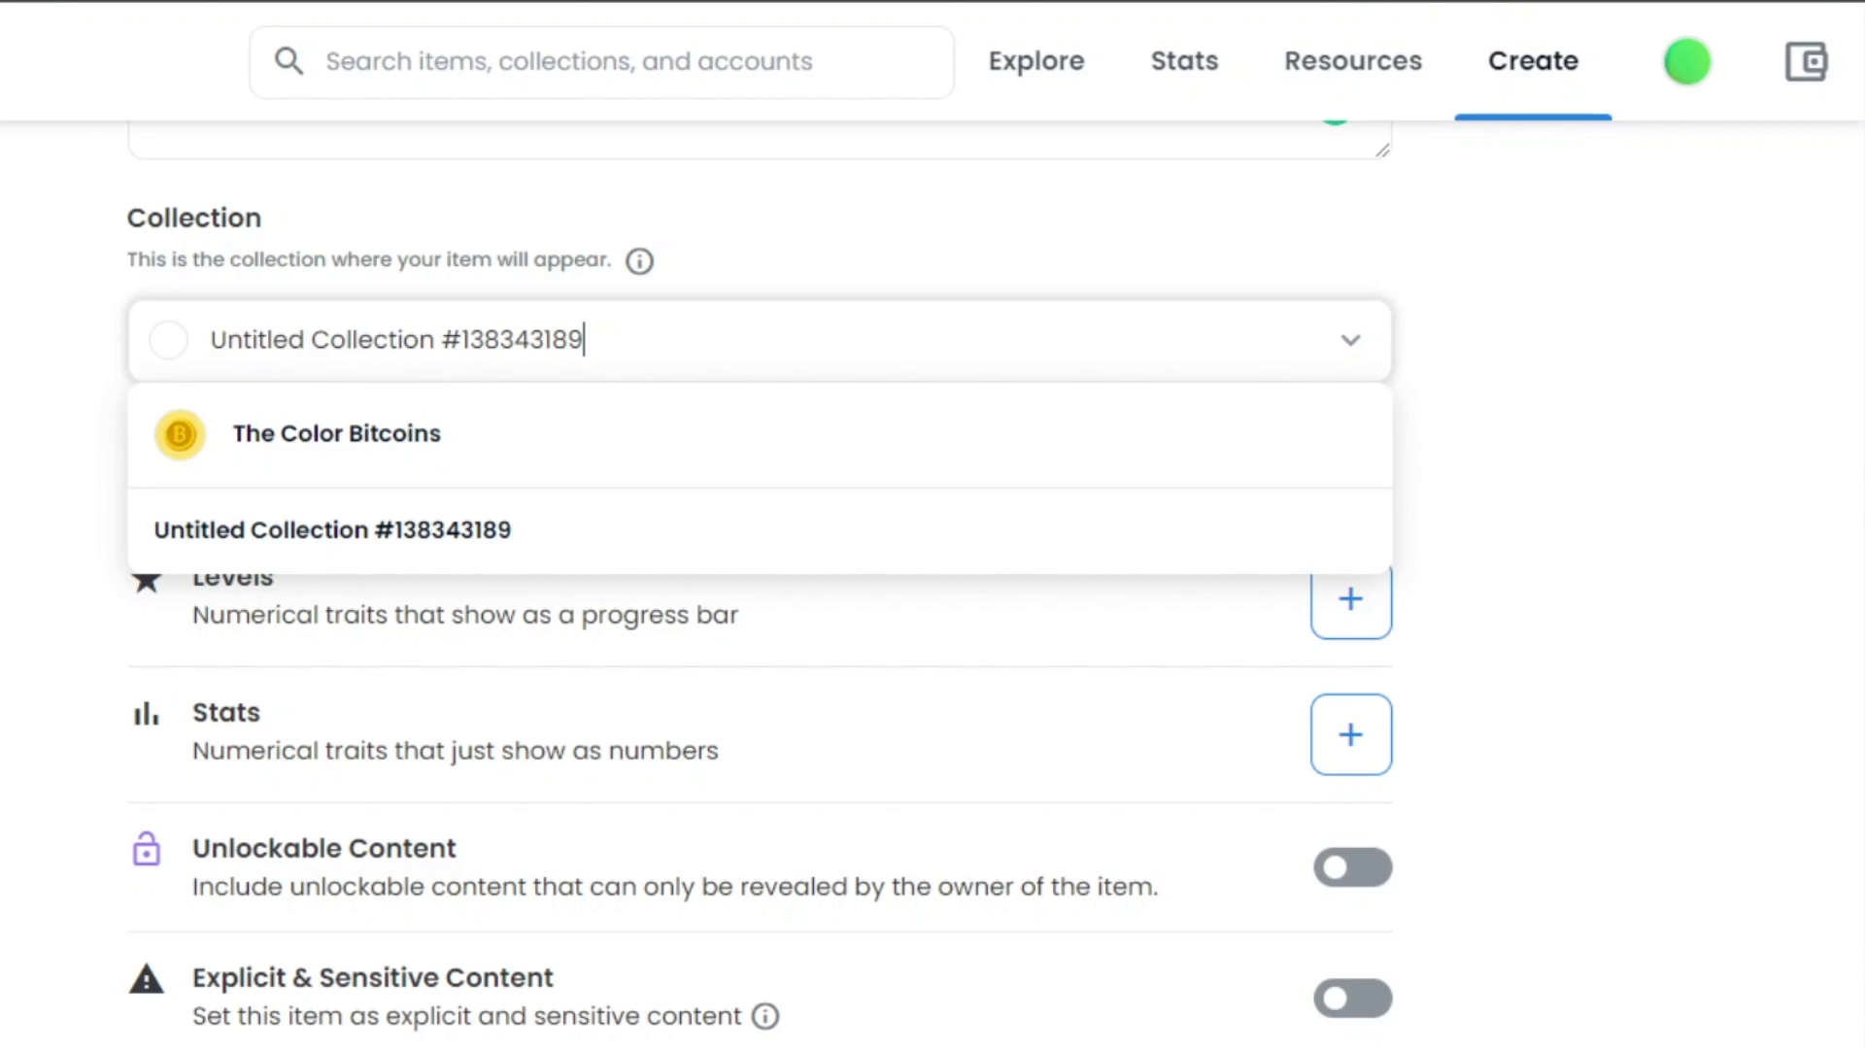
scroll(755, 580, "up", 10)
scroll(755, 580, "up", 1)
scroll(756, 580, "down", 4)
scroll(759, 583, "down", 1)
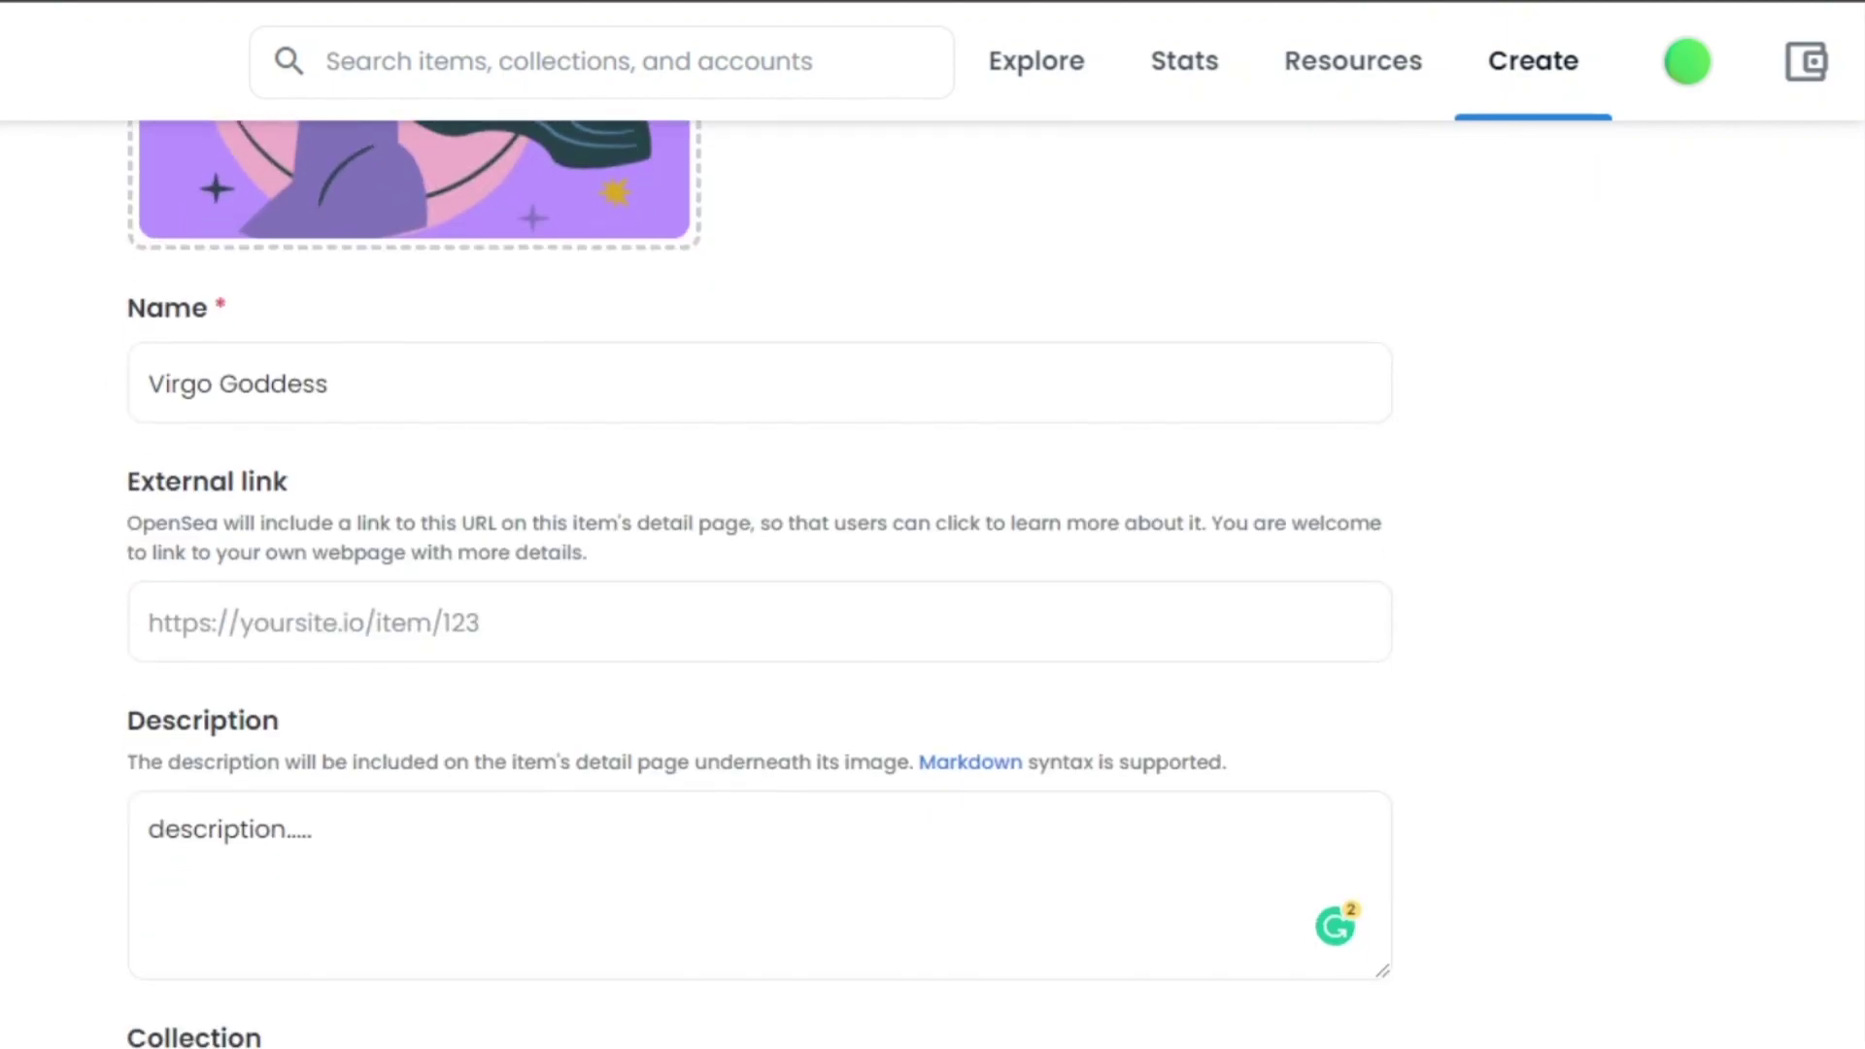
scroll(759, 583, "down", 7)
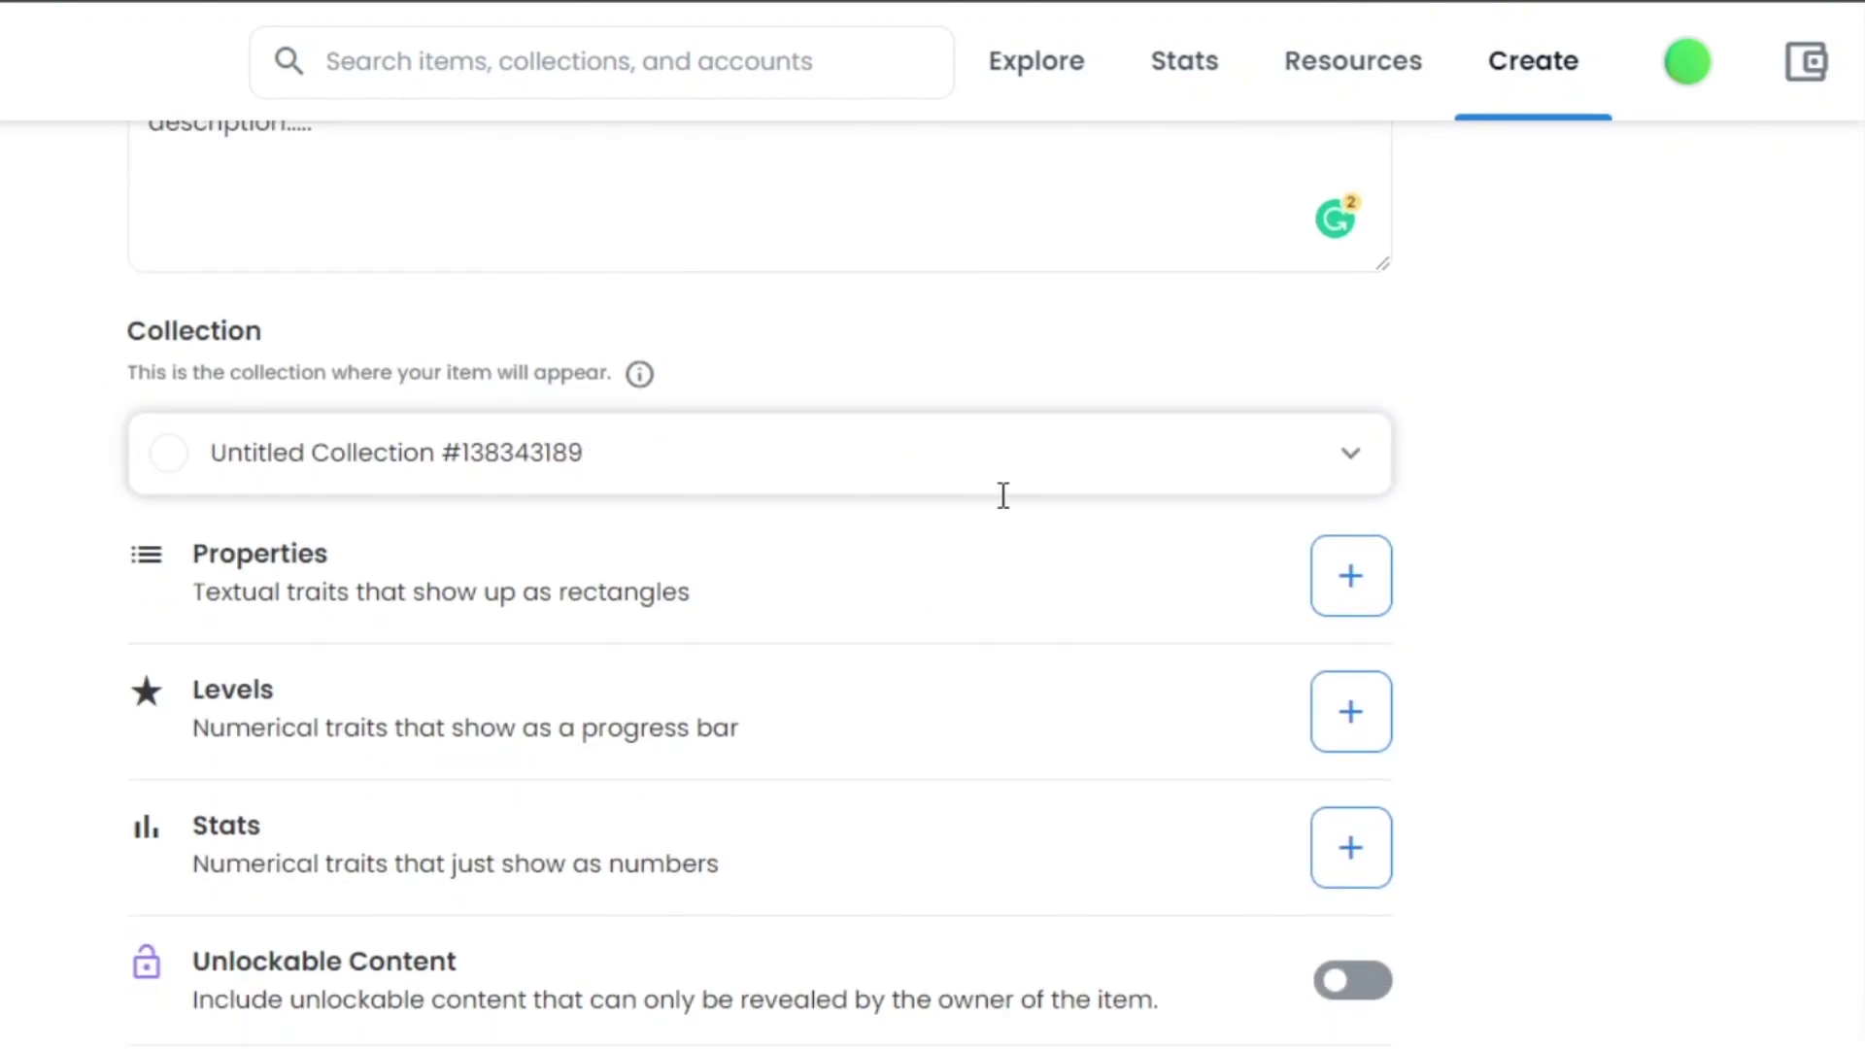
left_click(1688, 70)
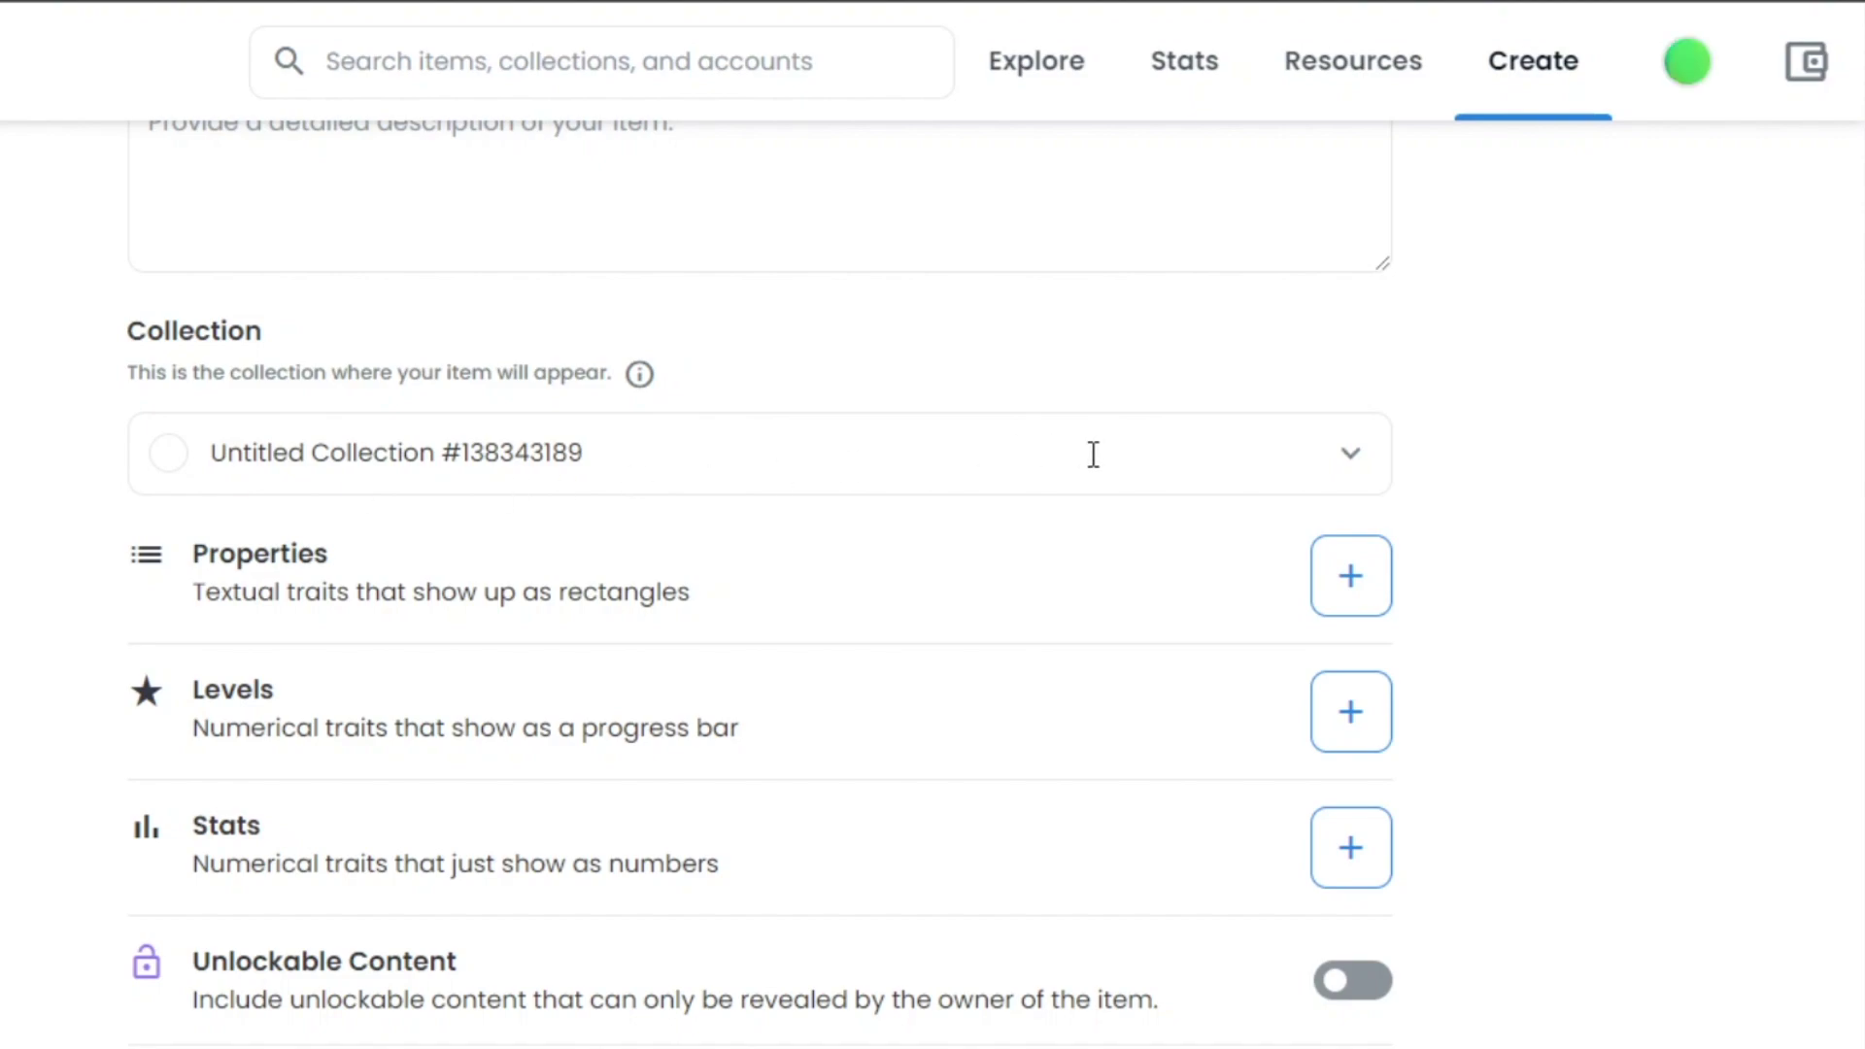
left_click(1357, 473)
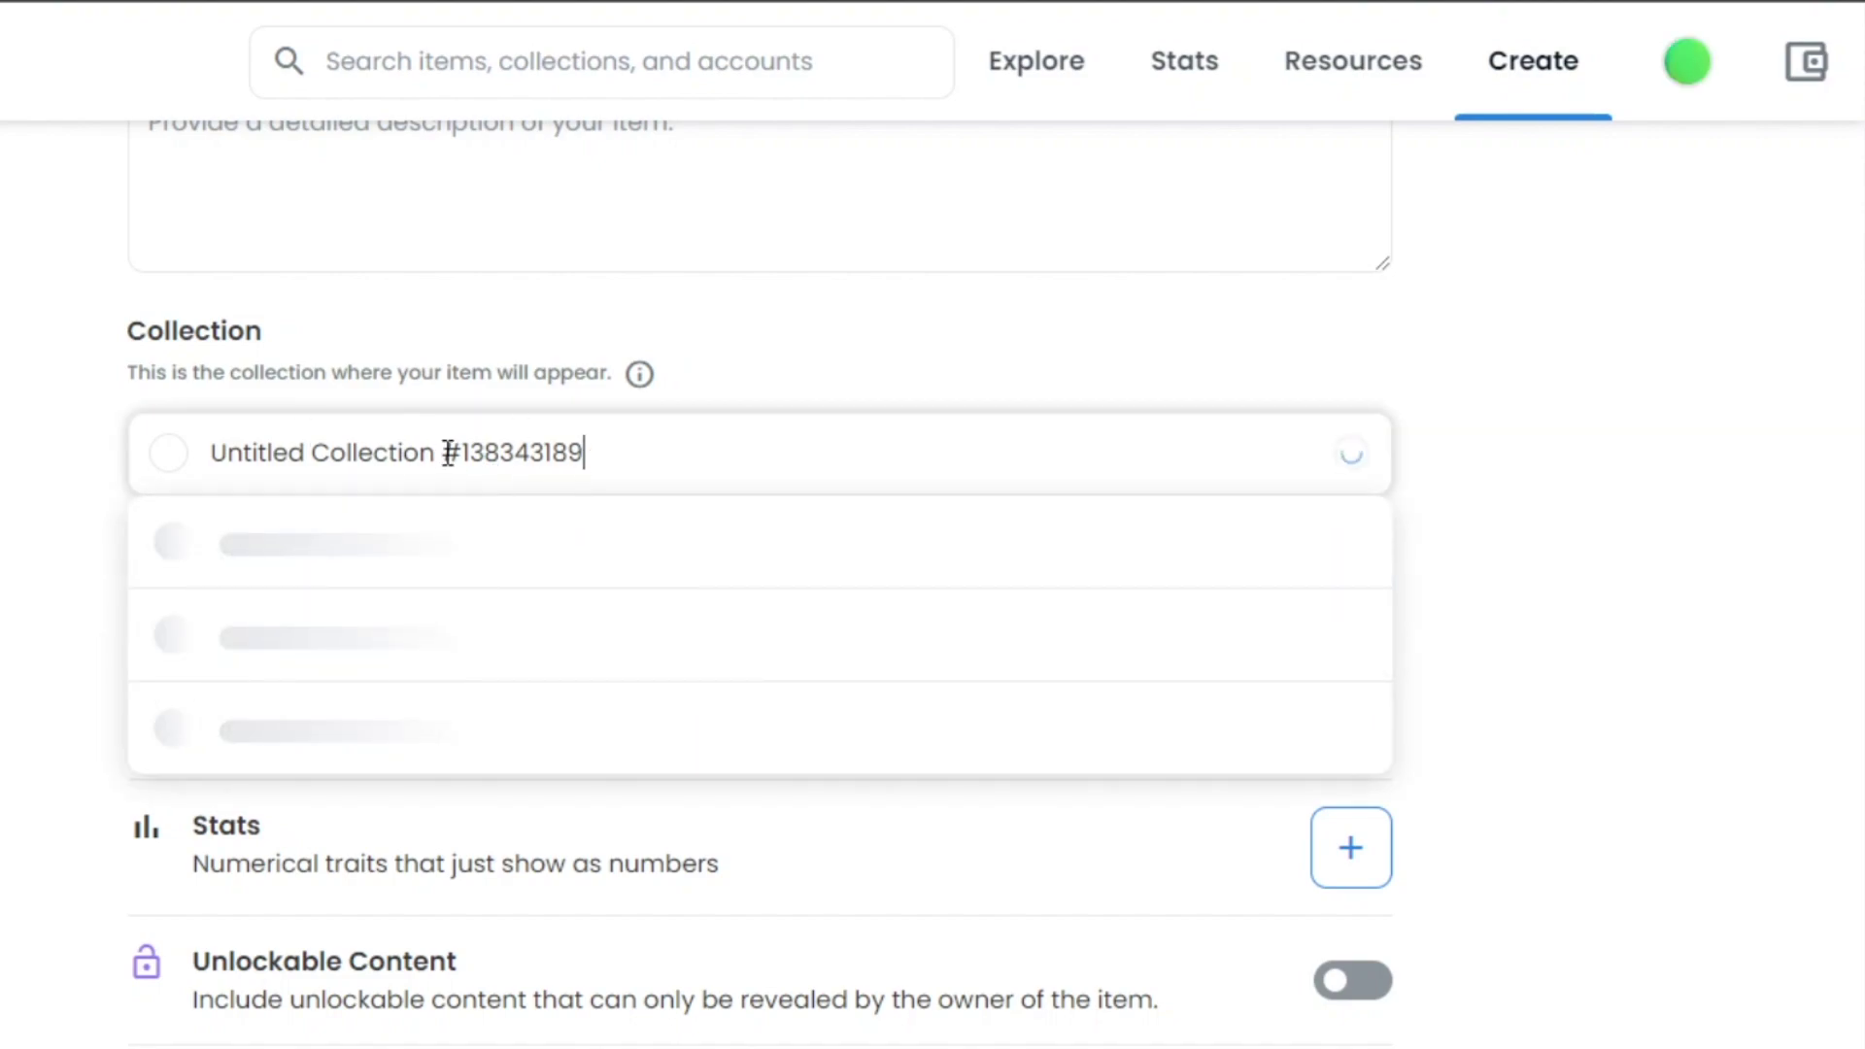
left_click(1683, 518)
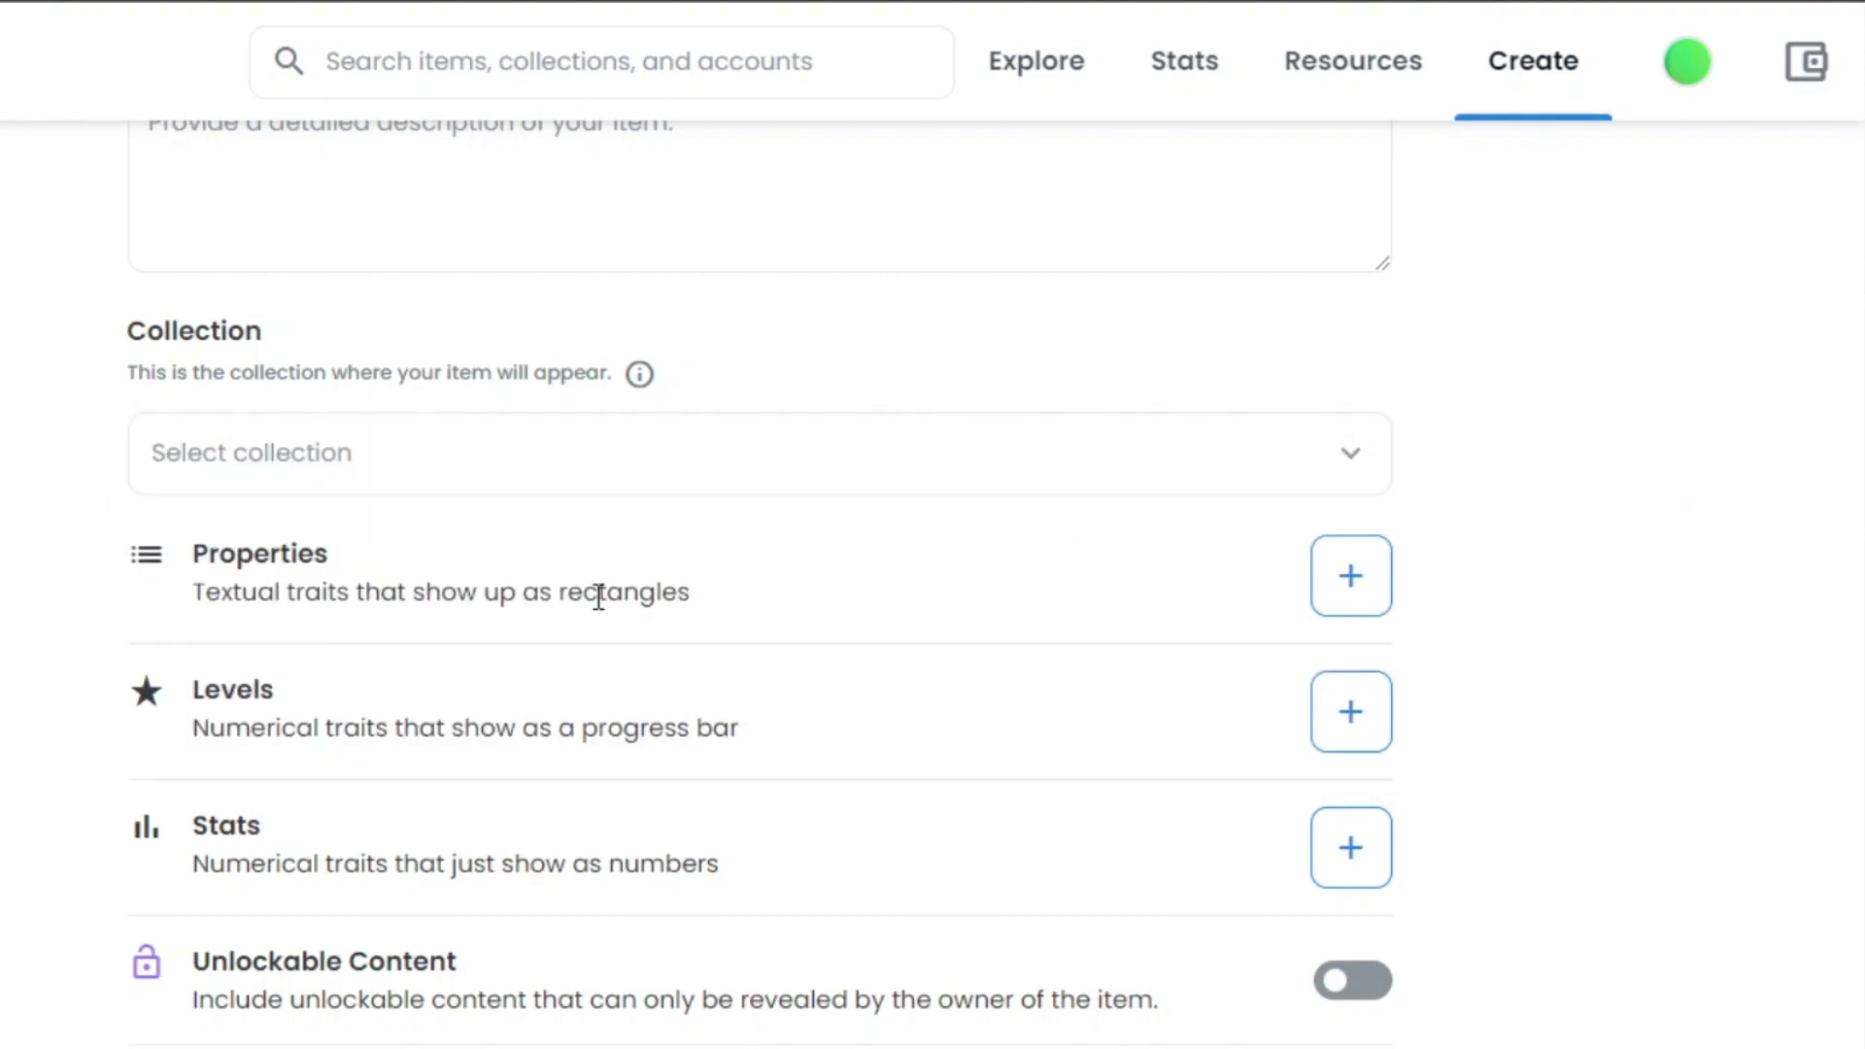
left_click(1357, 468)
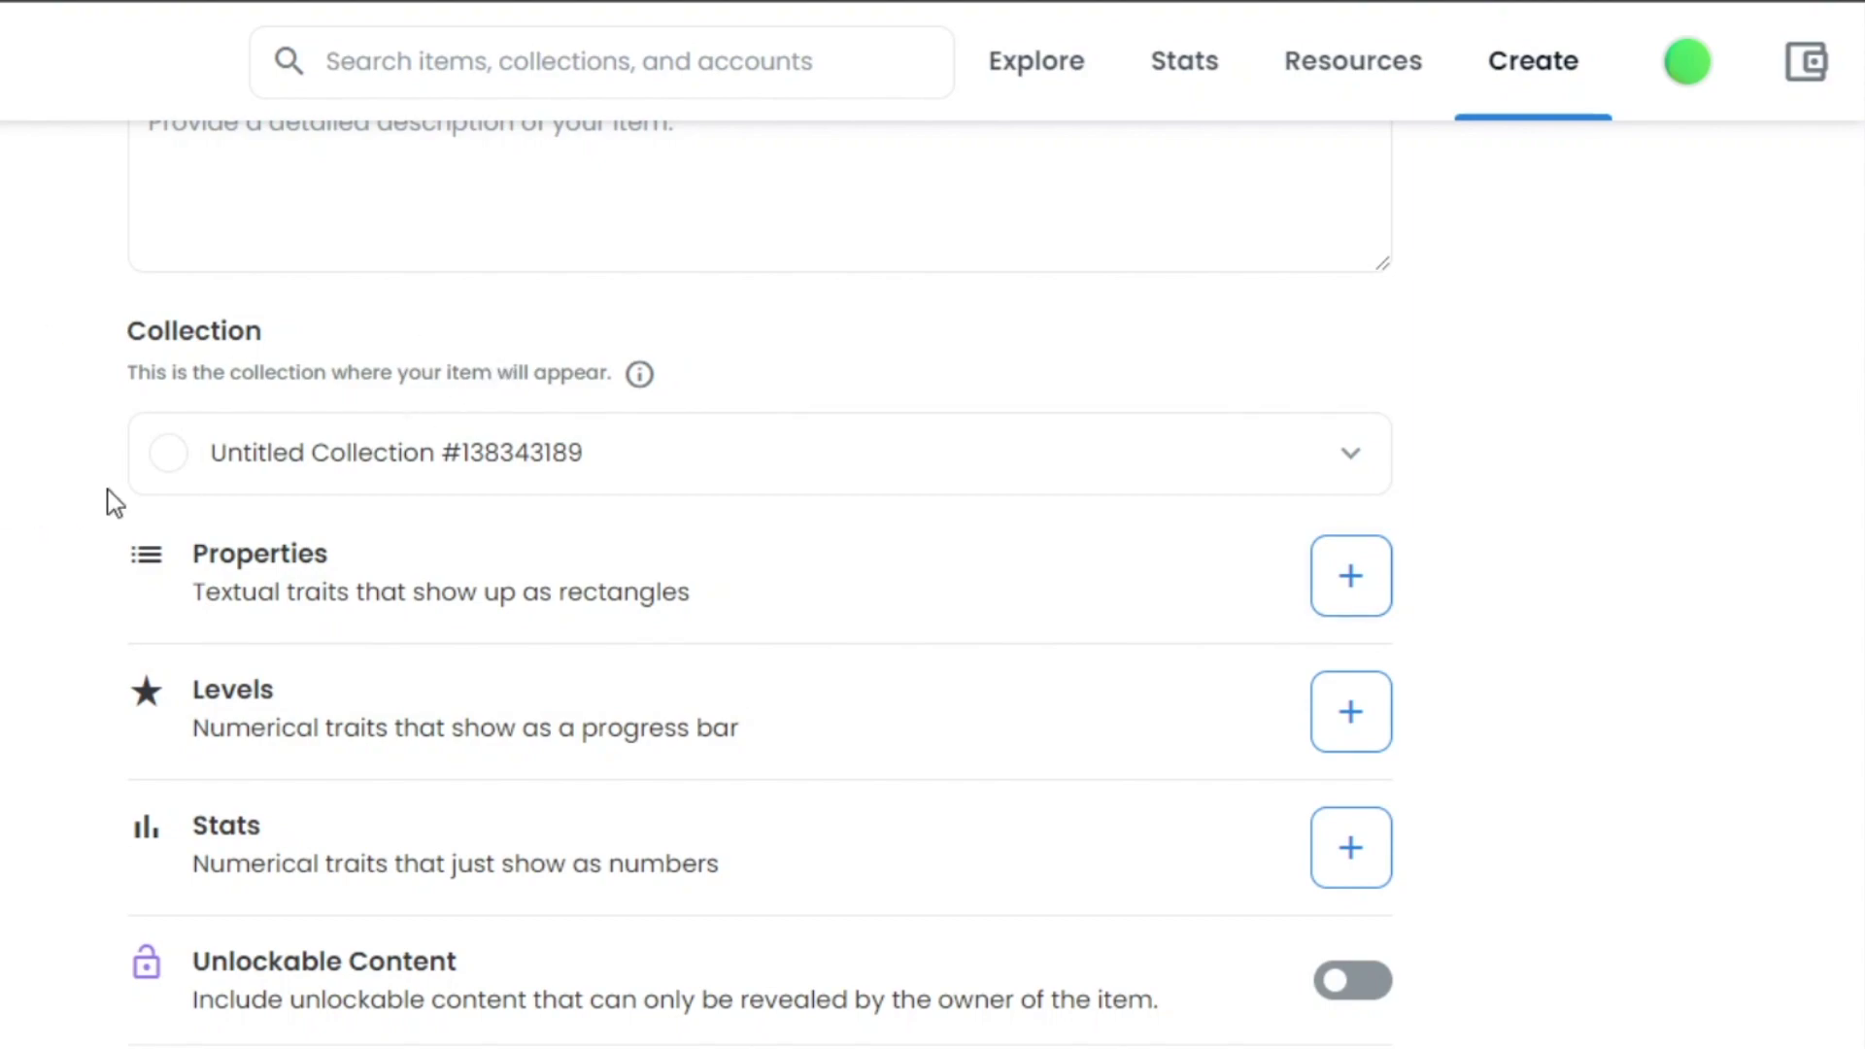
scroll(1463, 615, "down", 1)
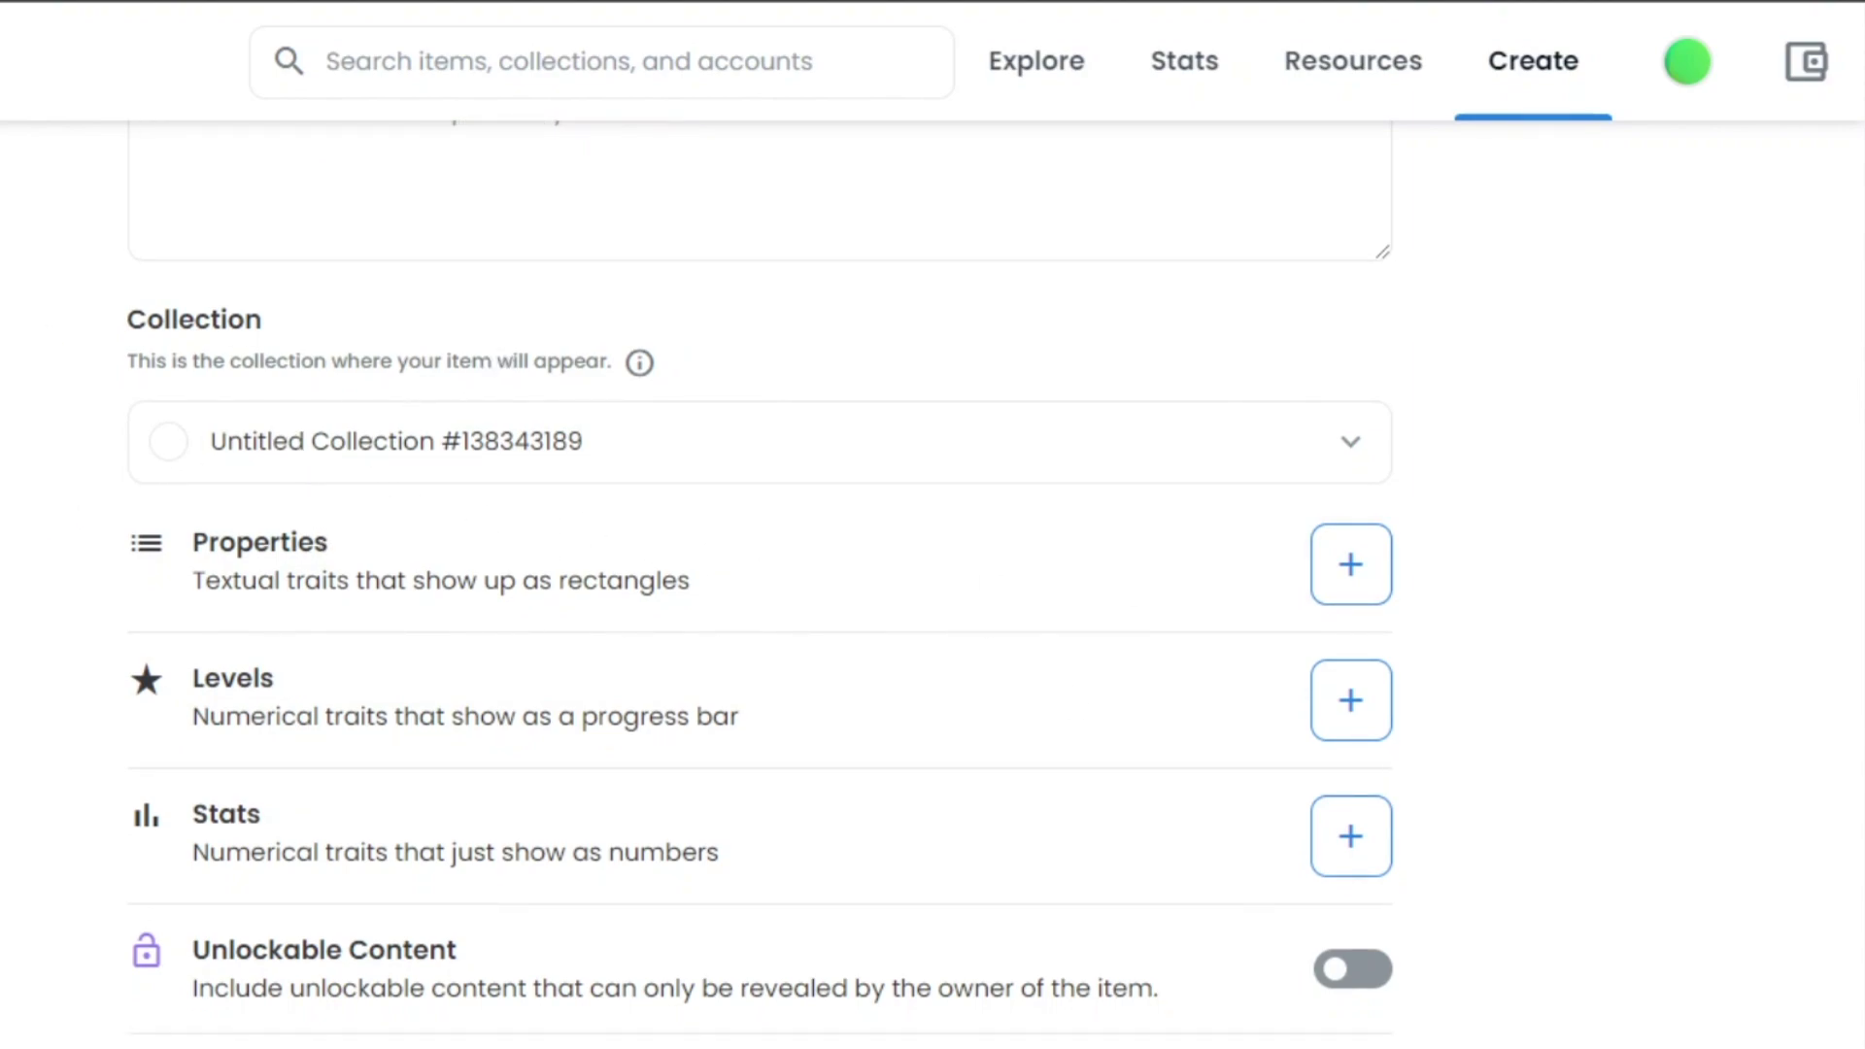
Add and save properties Horoscope: Virgo, Color: Purple and Gender: Female
scroll(760, 587, "down", 5)
scroll(760, 586, "up", 4)
scroll(760, 587, "down", 1)
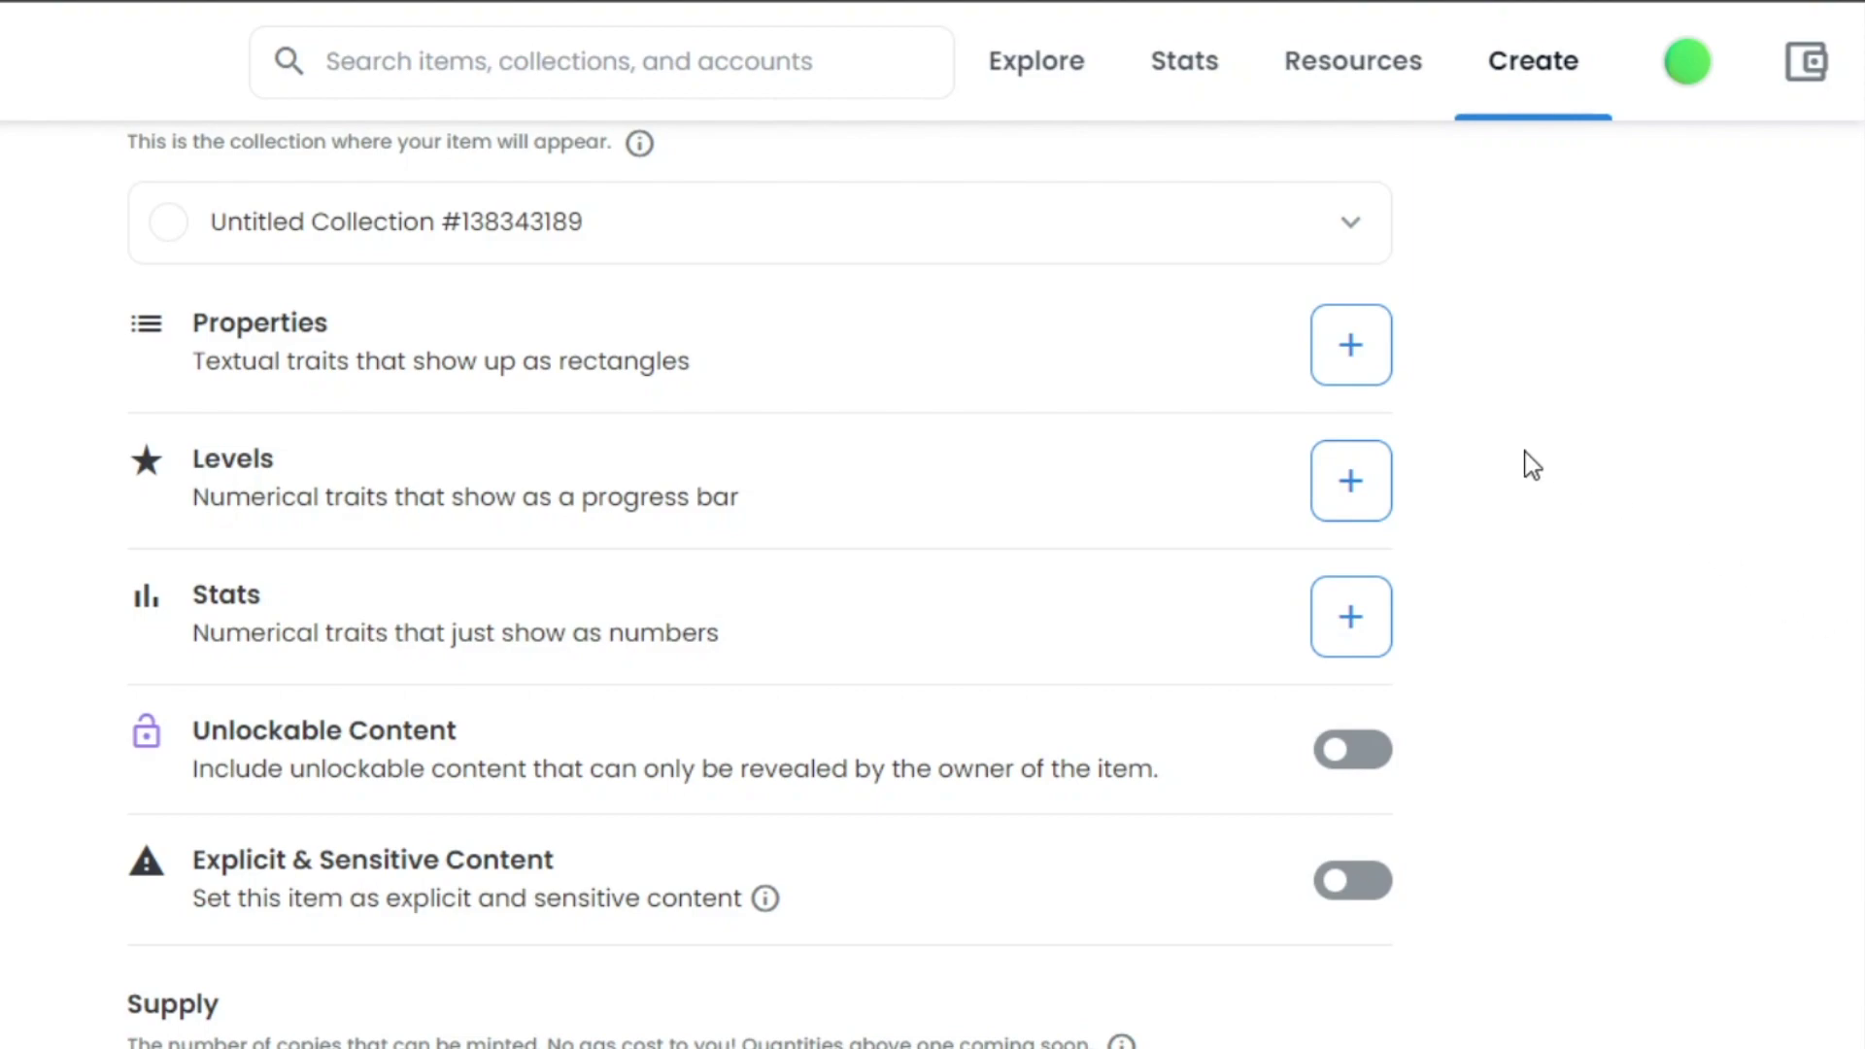
left_click(1366, 340)
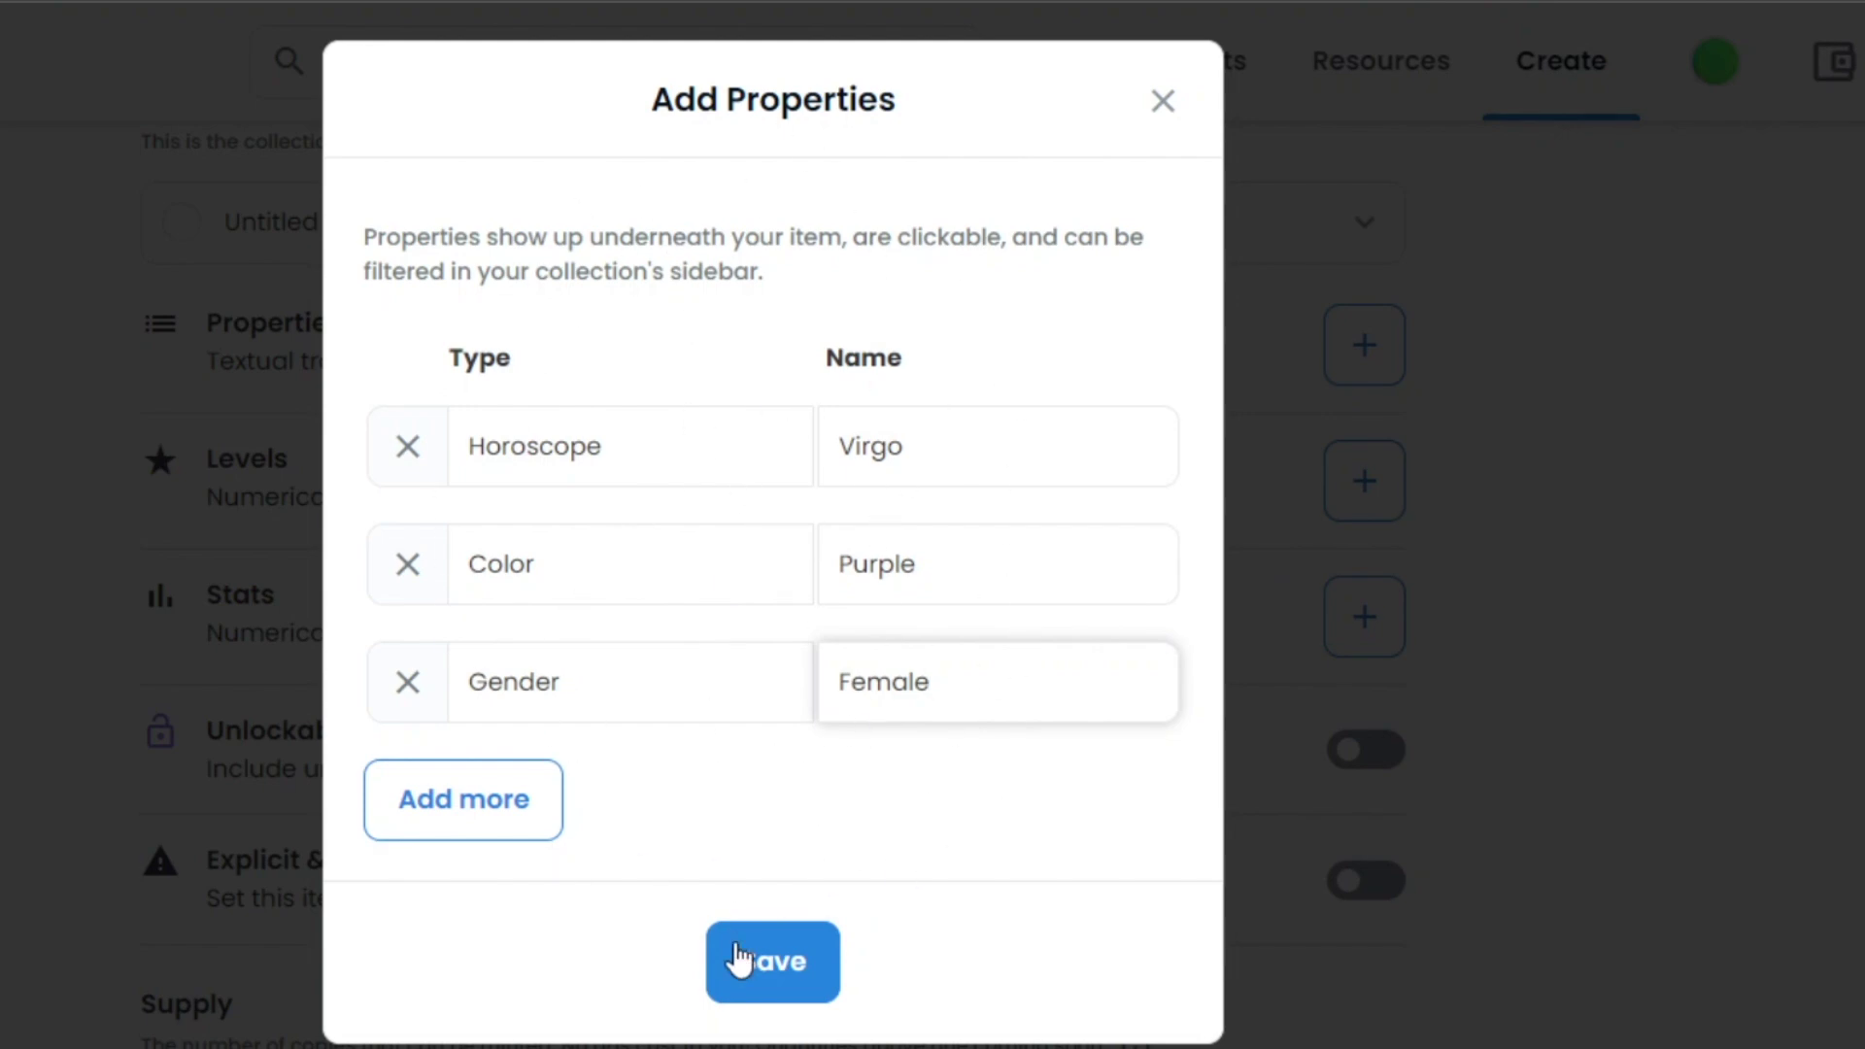
left_click(783, 979)
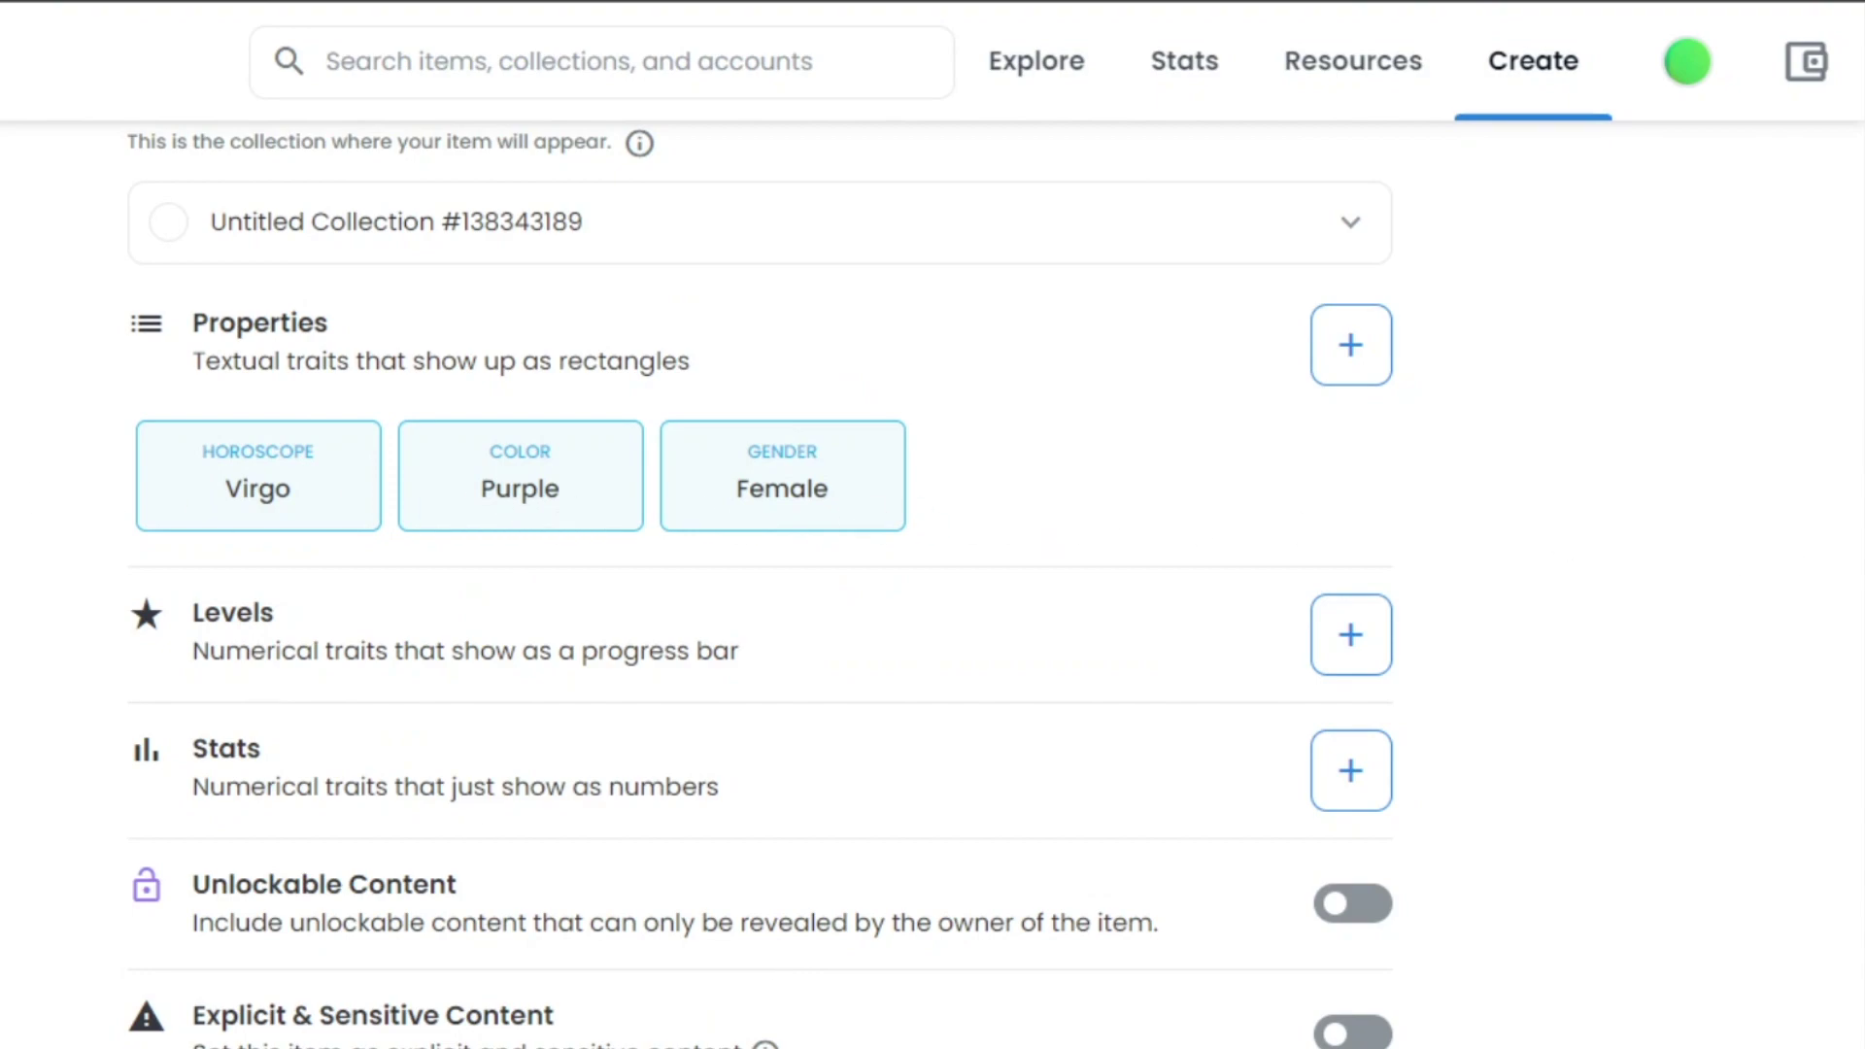
scroll(757, 583, "down", 1)
scroll(758, 583, "down", 2)
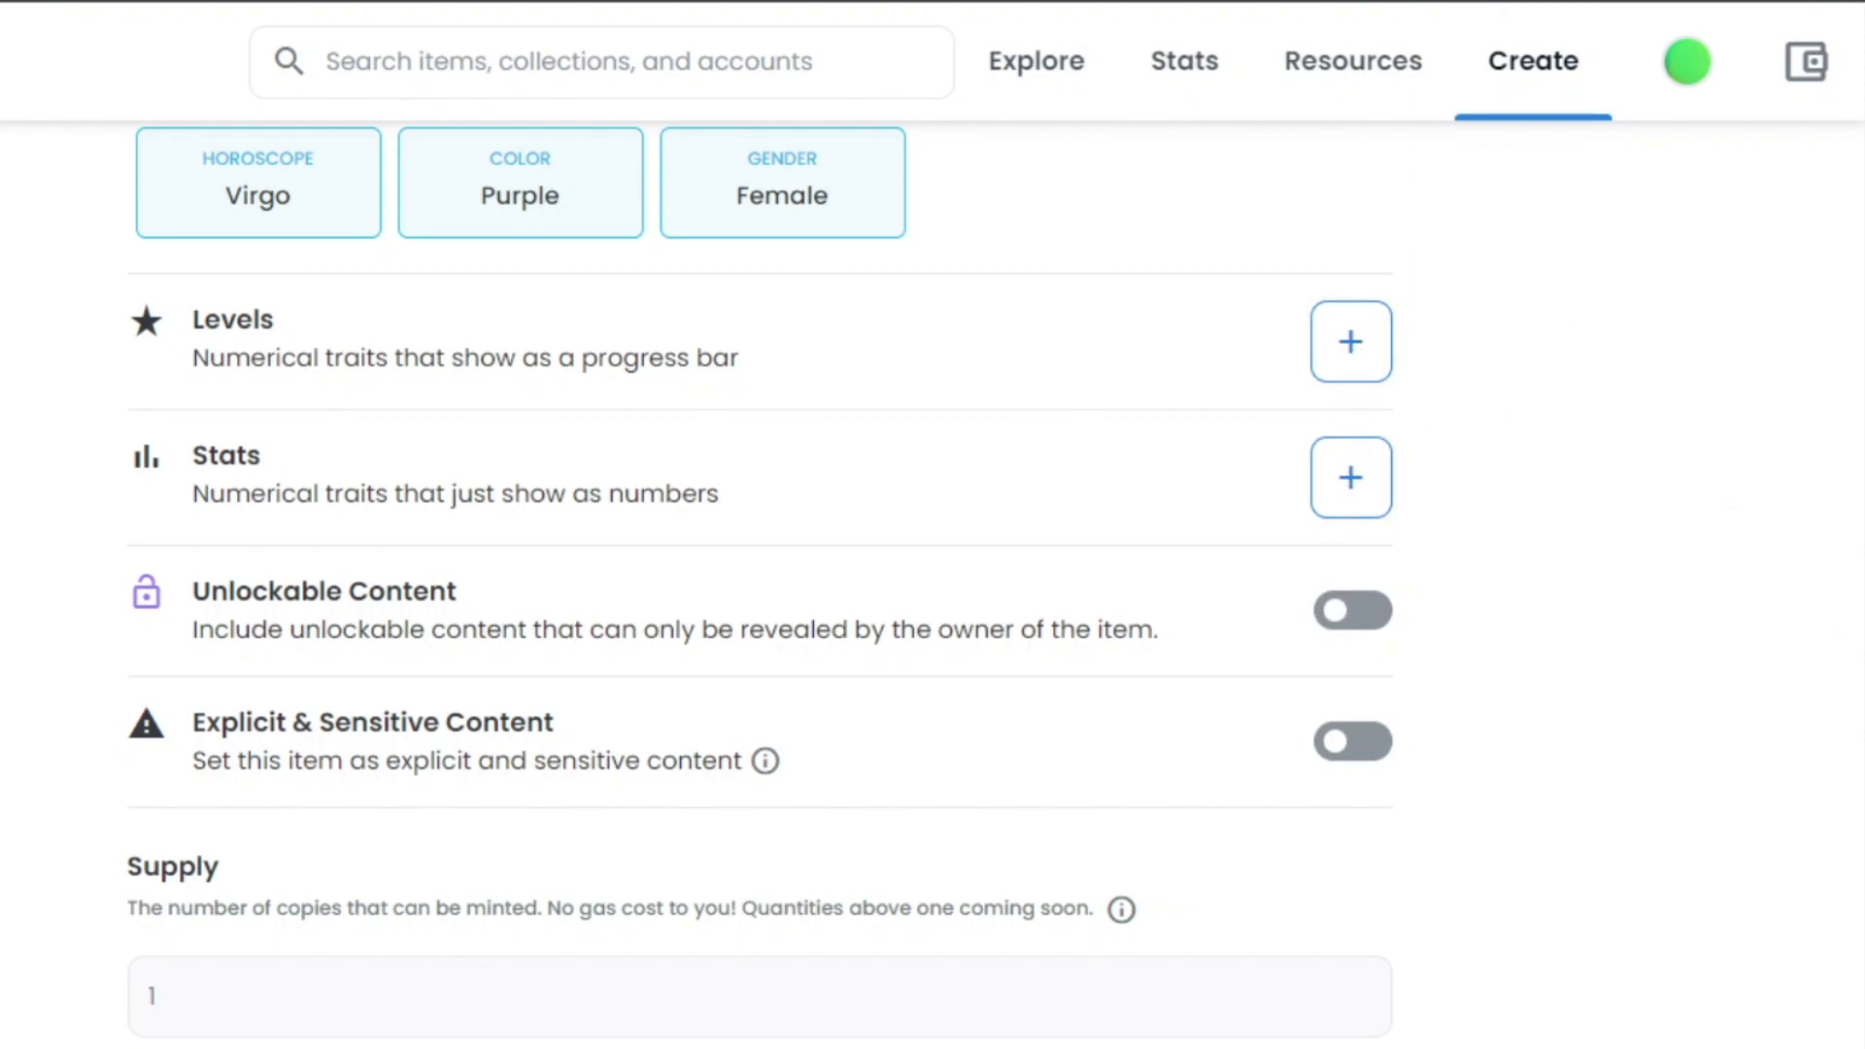
scroll(1756, 529, "down", 1)
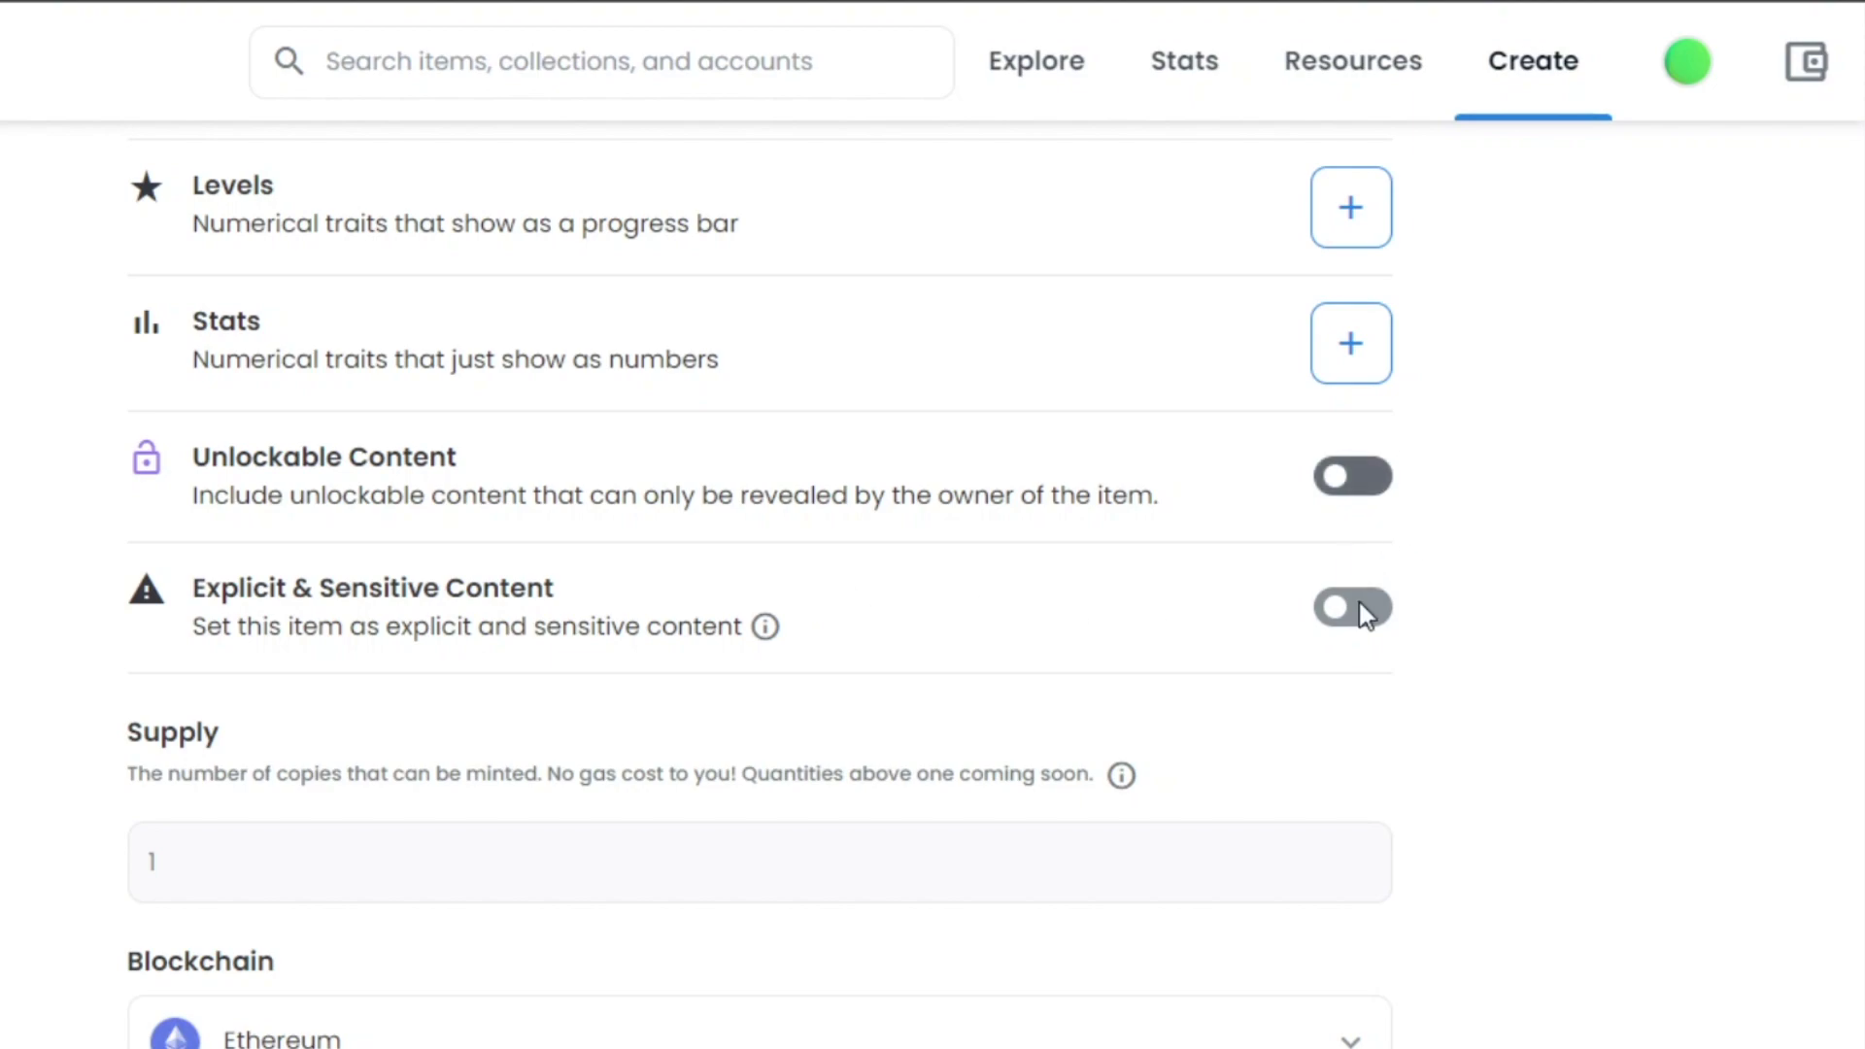
scroll(1845, 666, "down", 1)
scroll(758, 583, "down", 5)
scroll(757, 583, "up", 1)
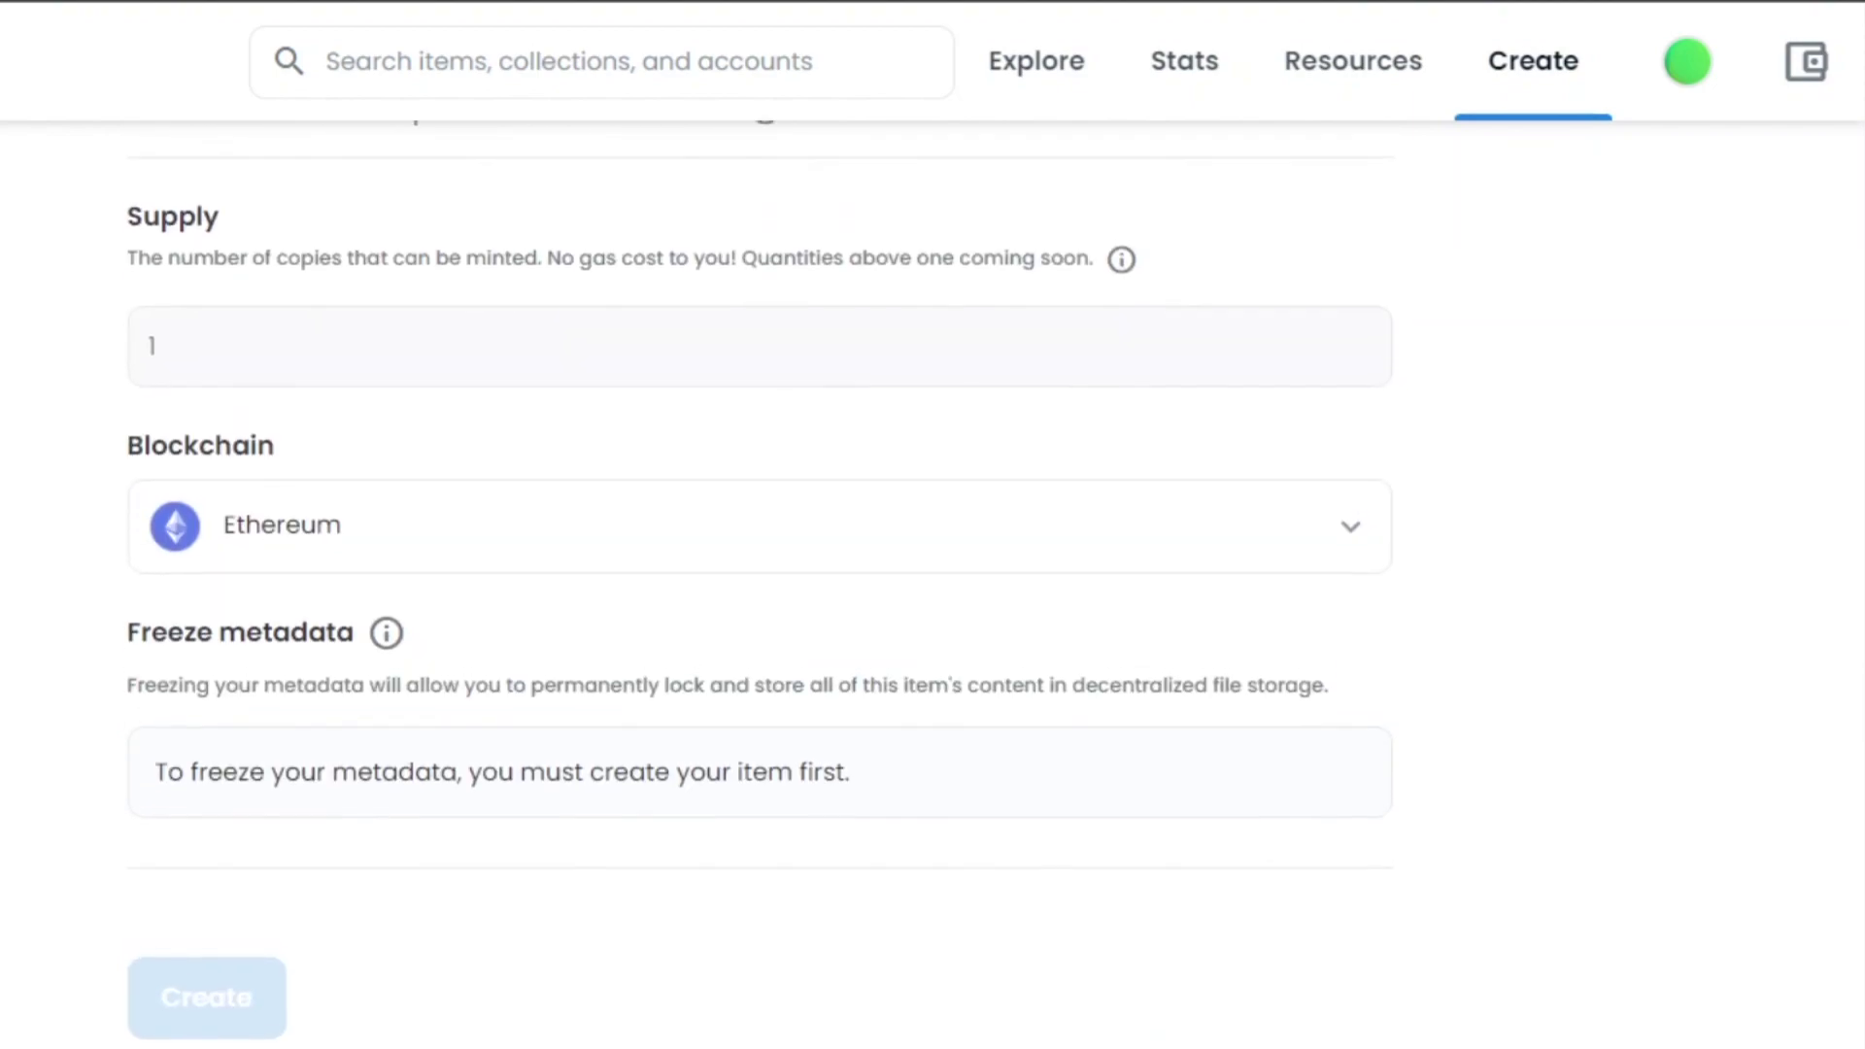
scroll(758, 583, "up", 1)
scroll(757, 583, "up", 1)
scroll(758, 583, "down", 1)
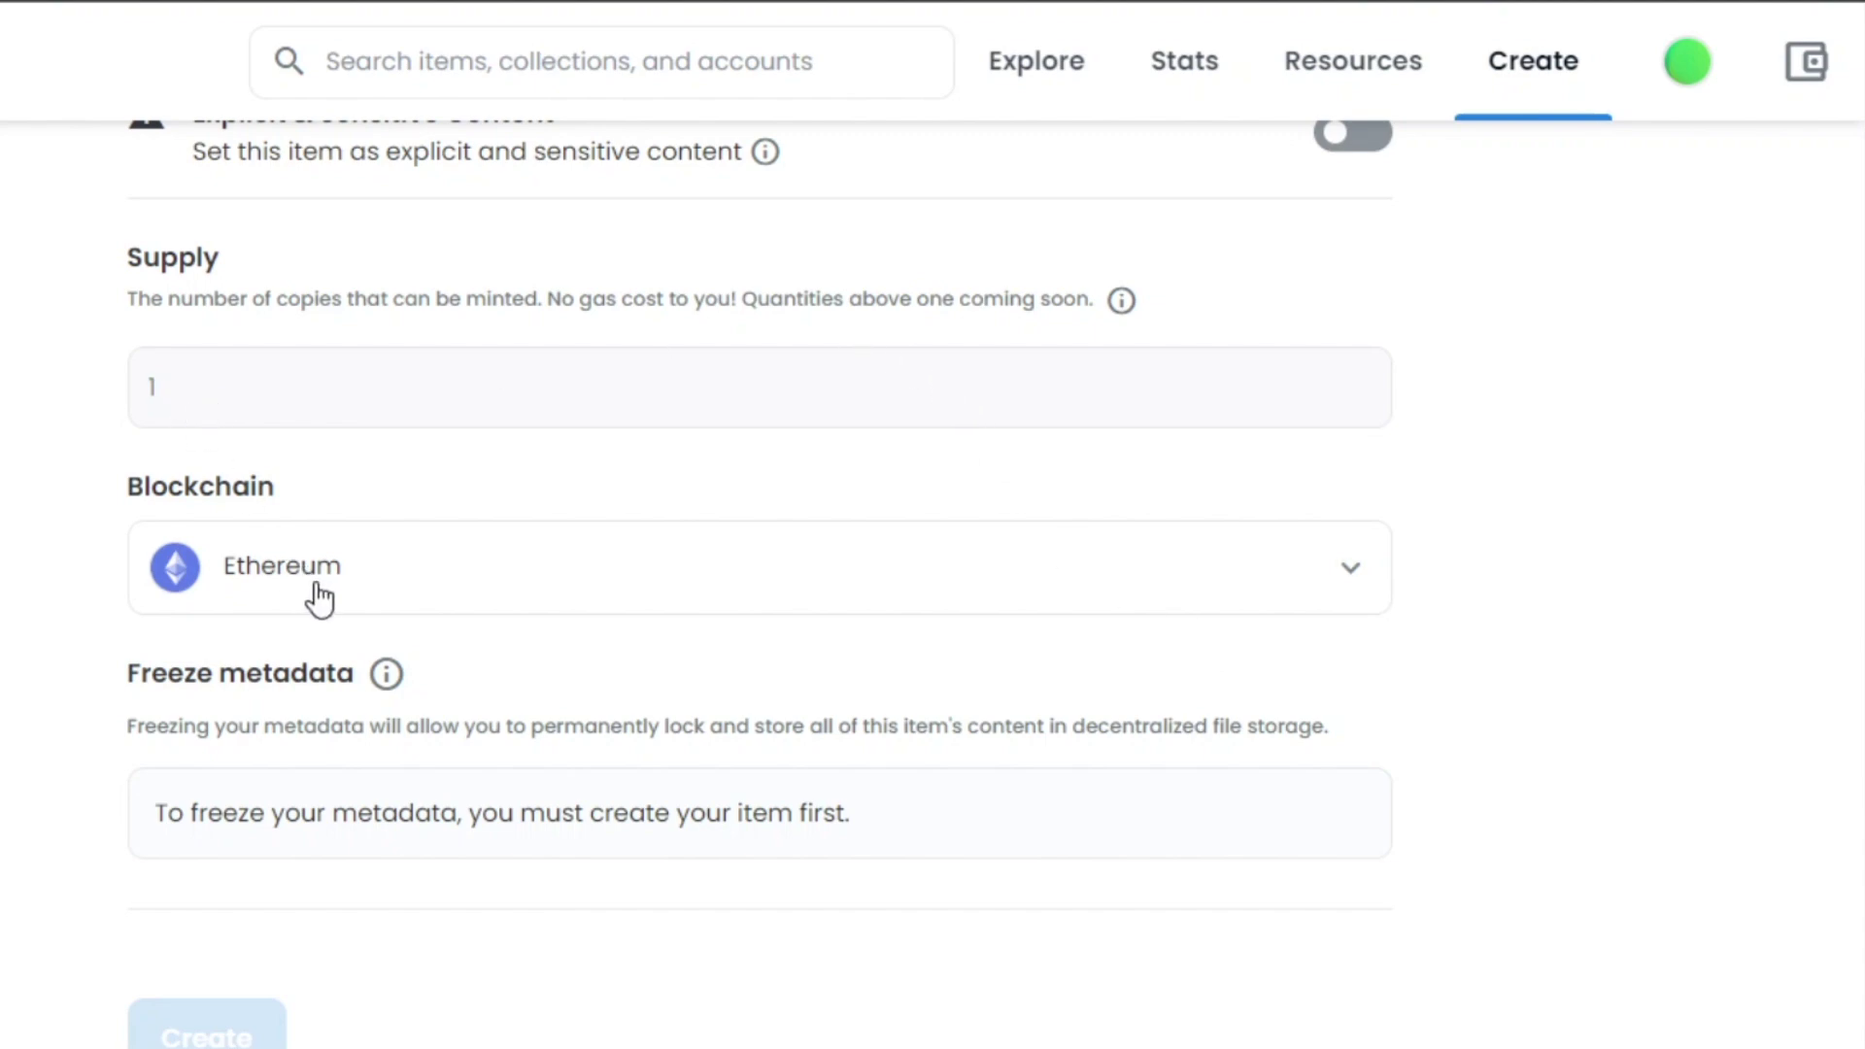
Choose Polygon in the Blockchain dropdown, settling on it after briefly reverting to Ethereum
left_click(791, 593)
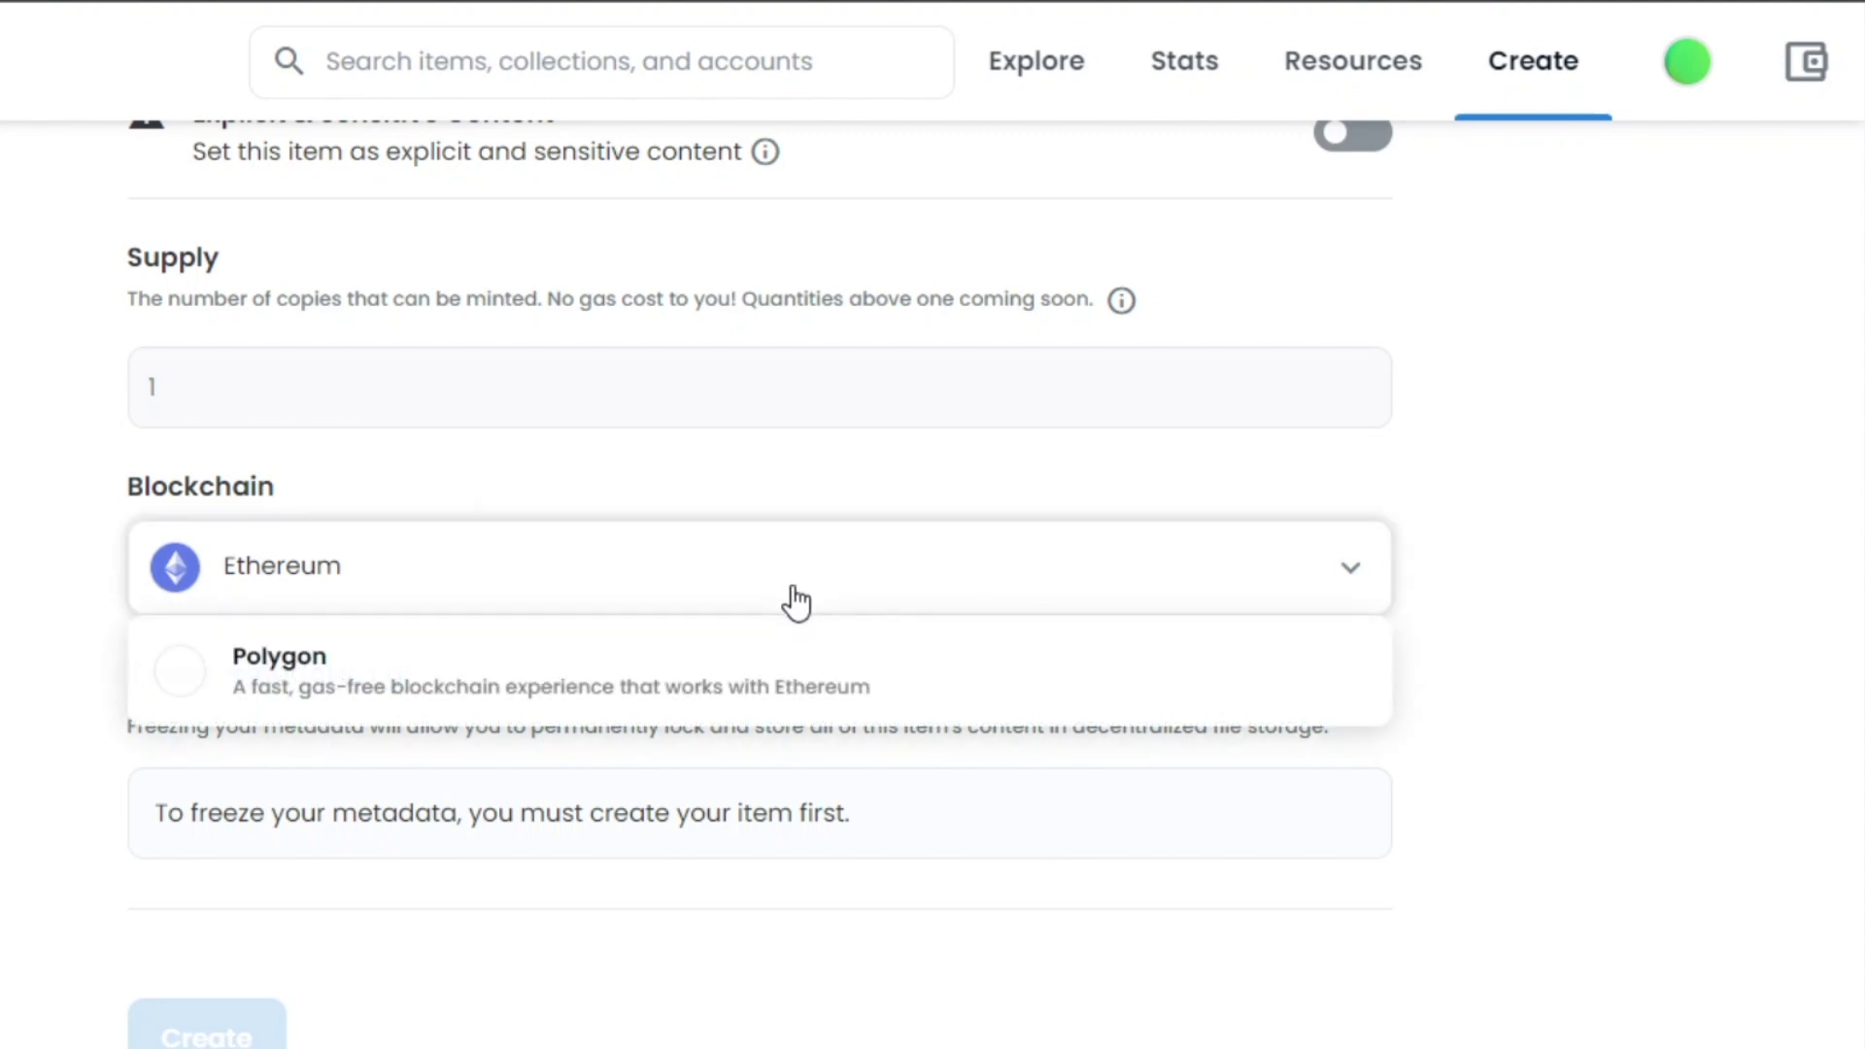
left_click(191, 681)
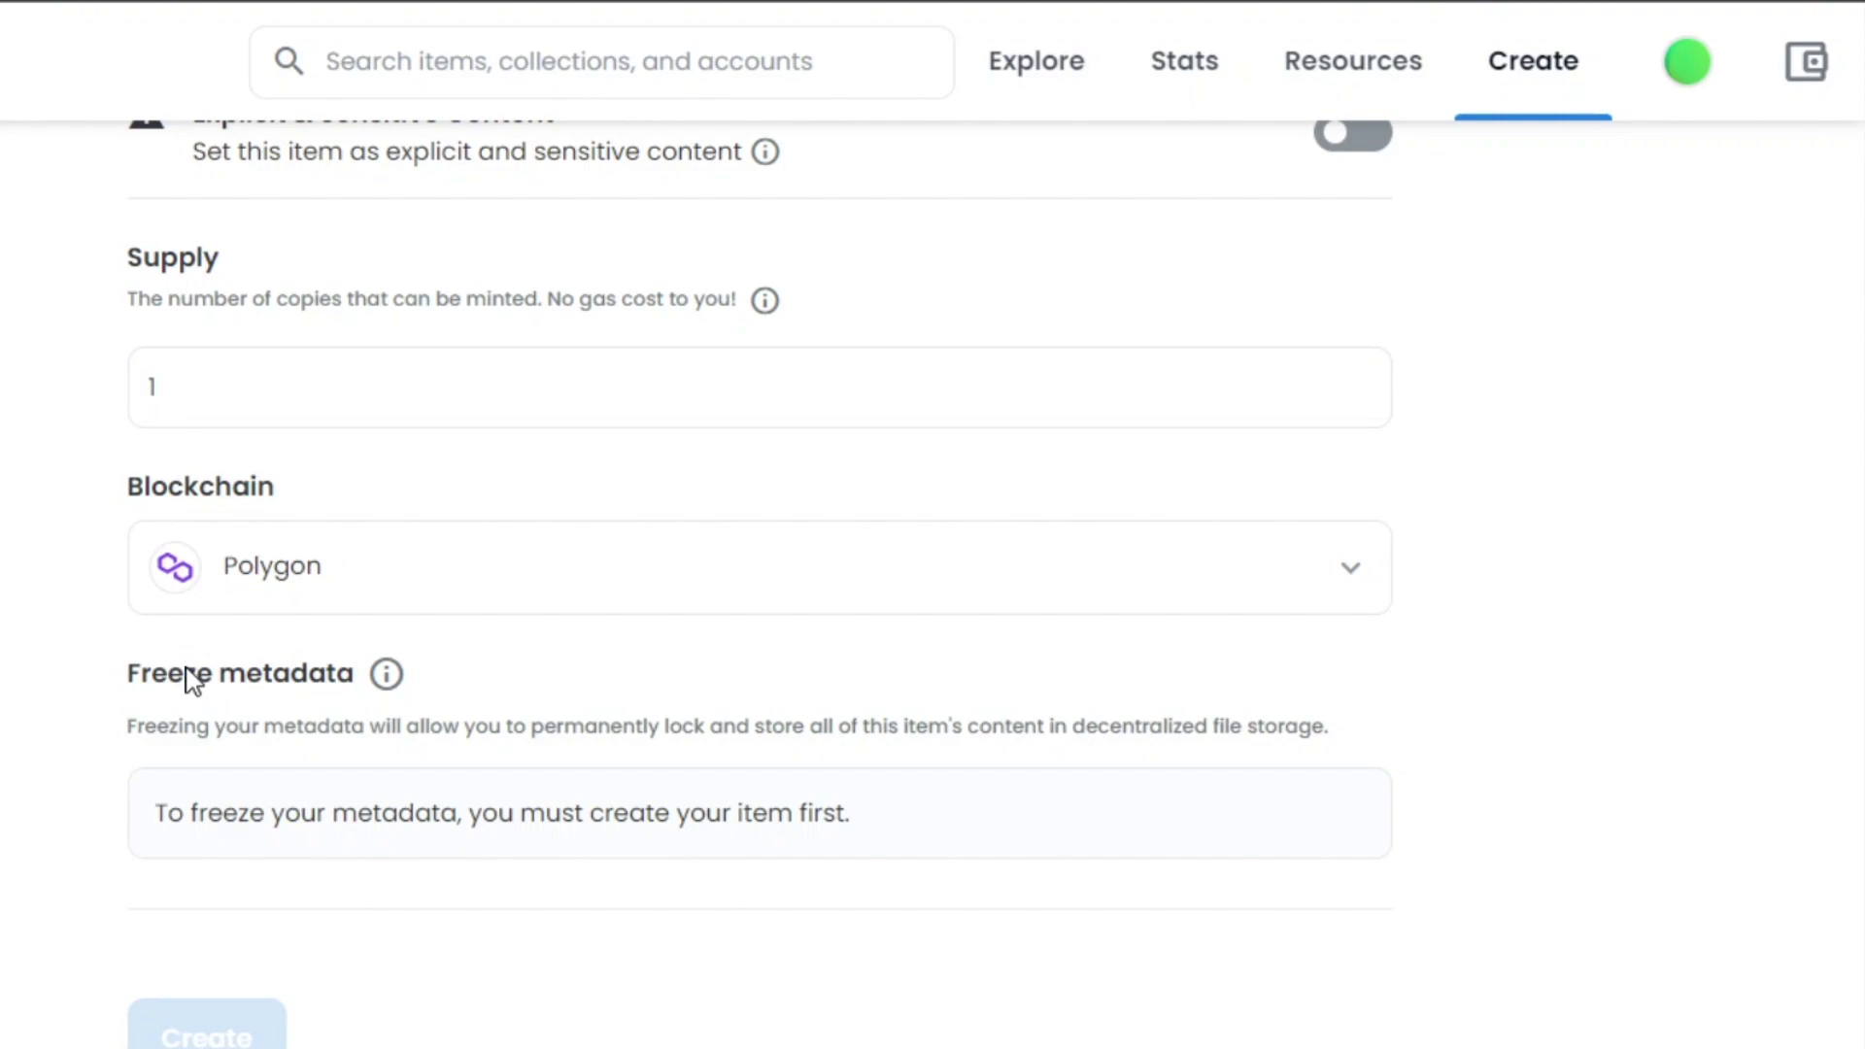
left_click(574, 591)
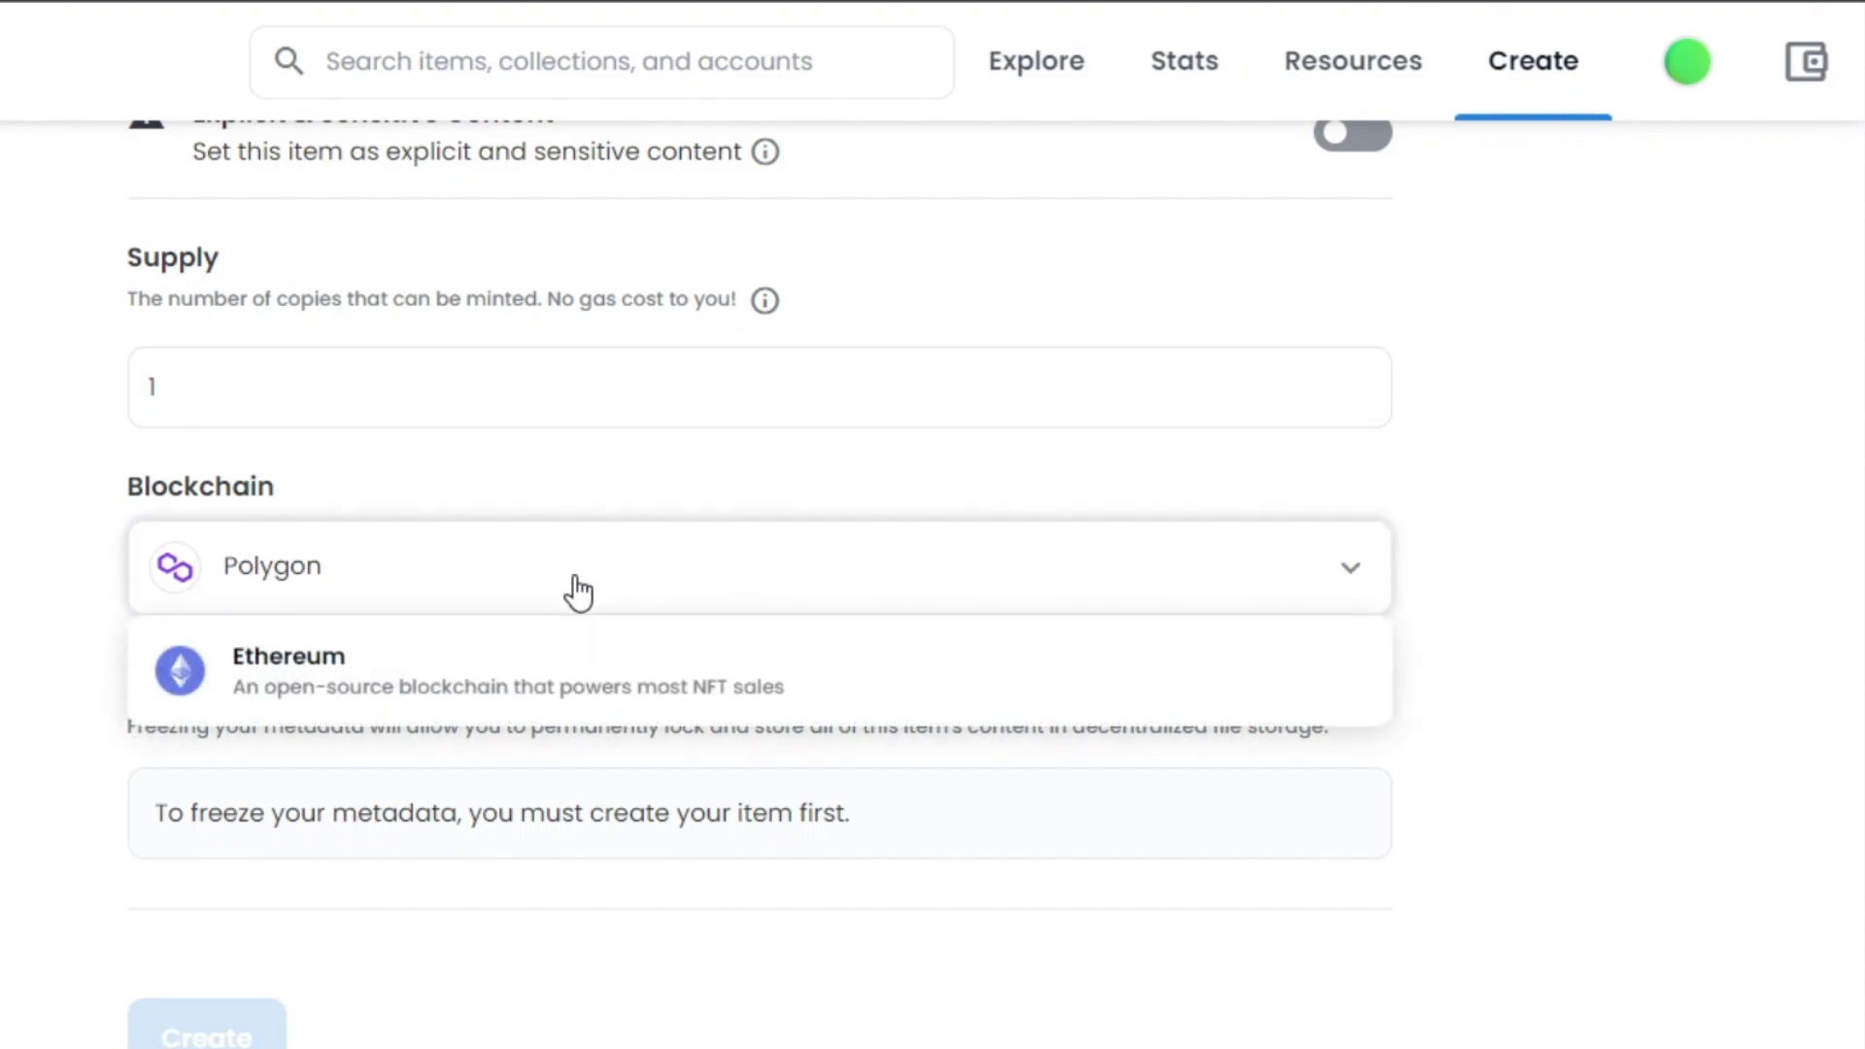
left_click(408, 668)
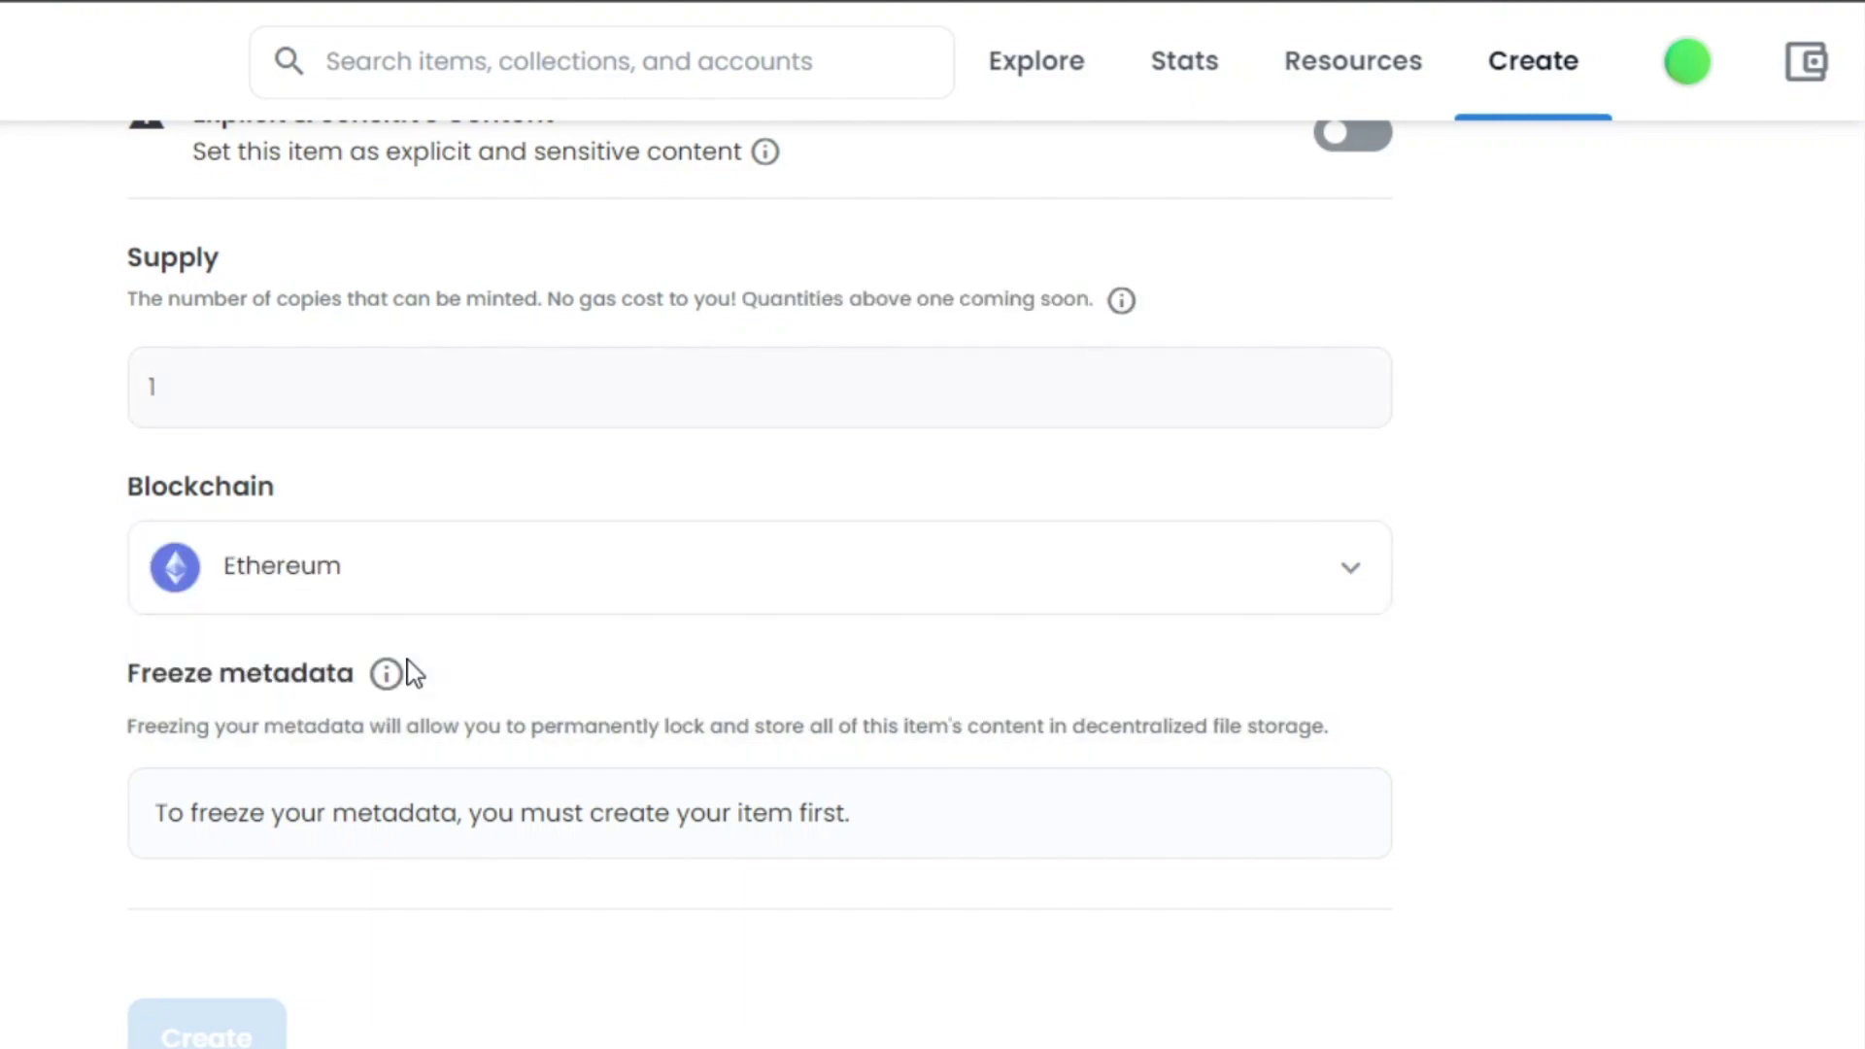
left_click(446, 607)
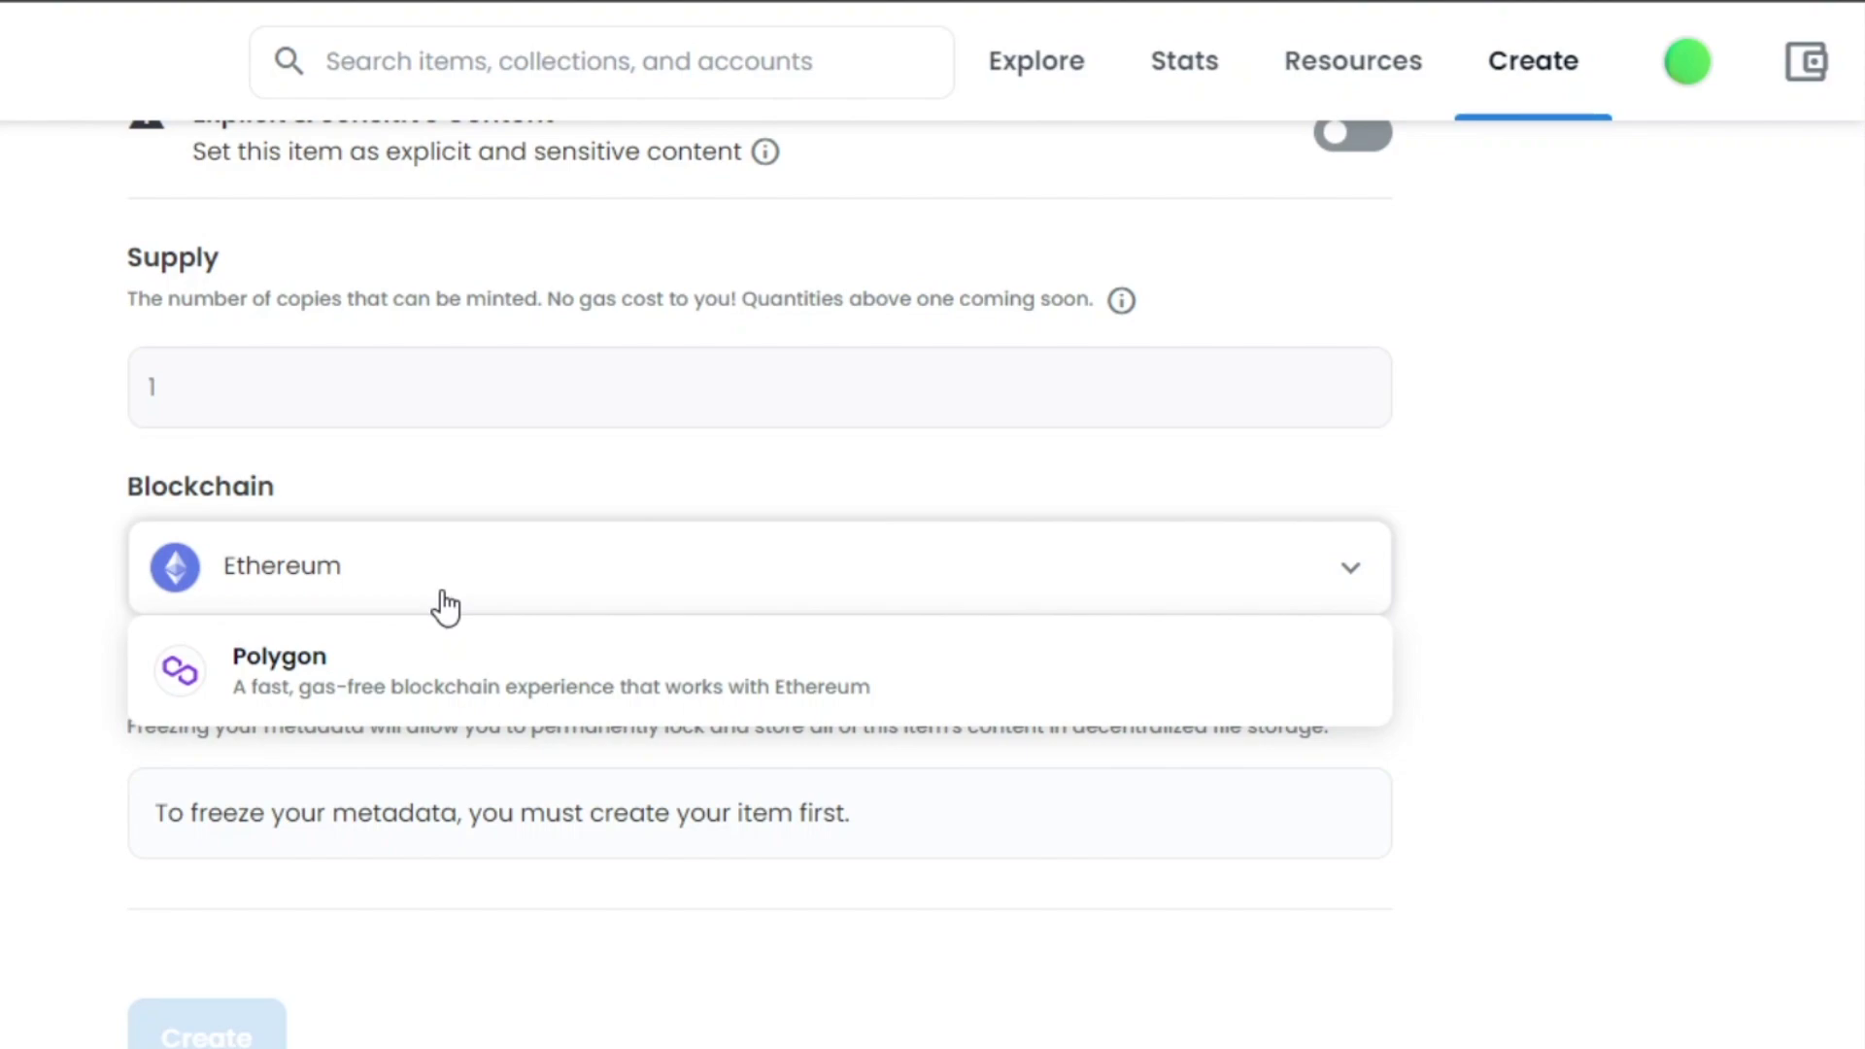
left_click(408, 688)
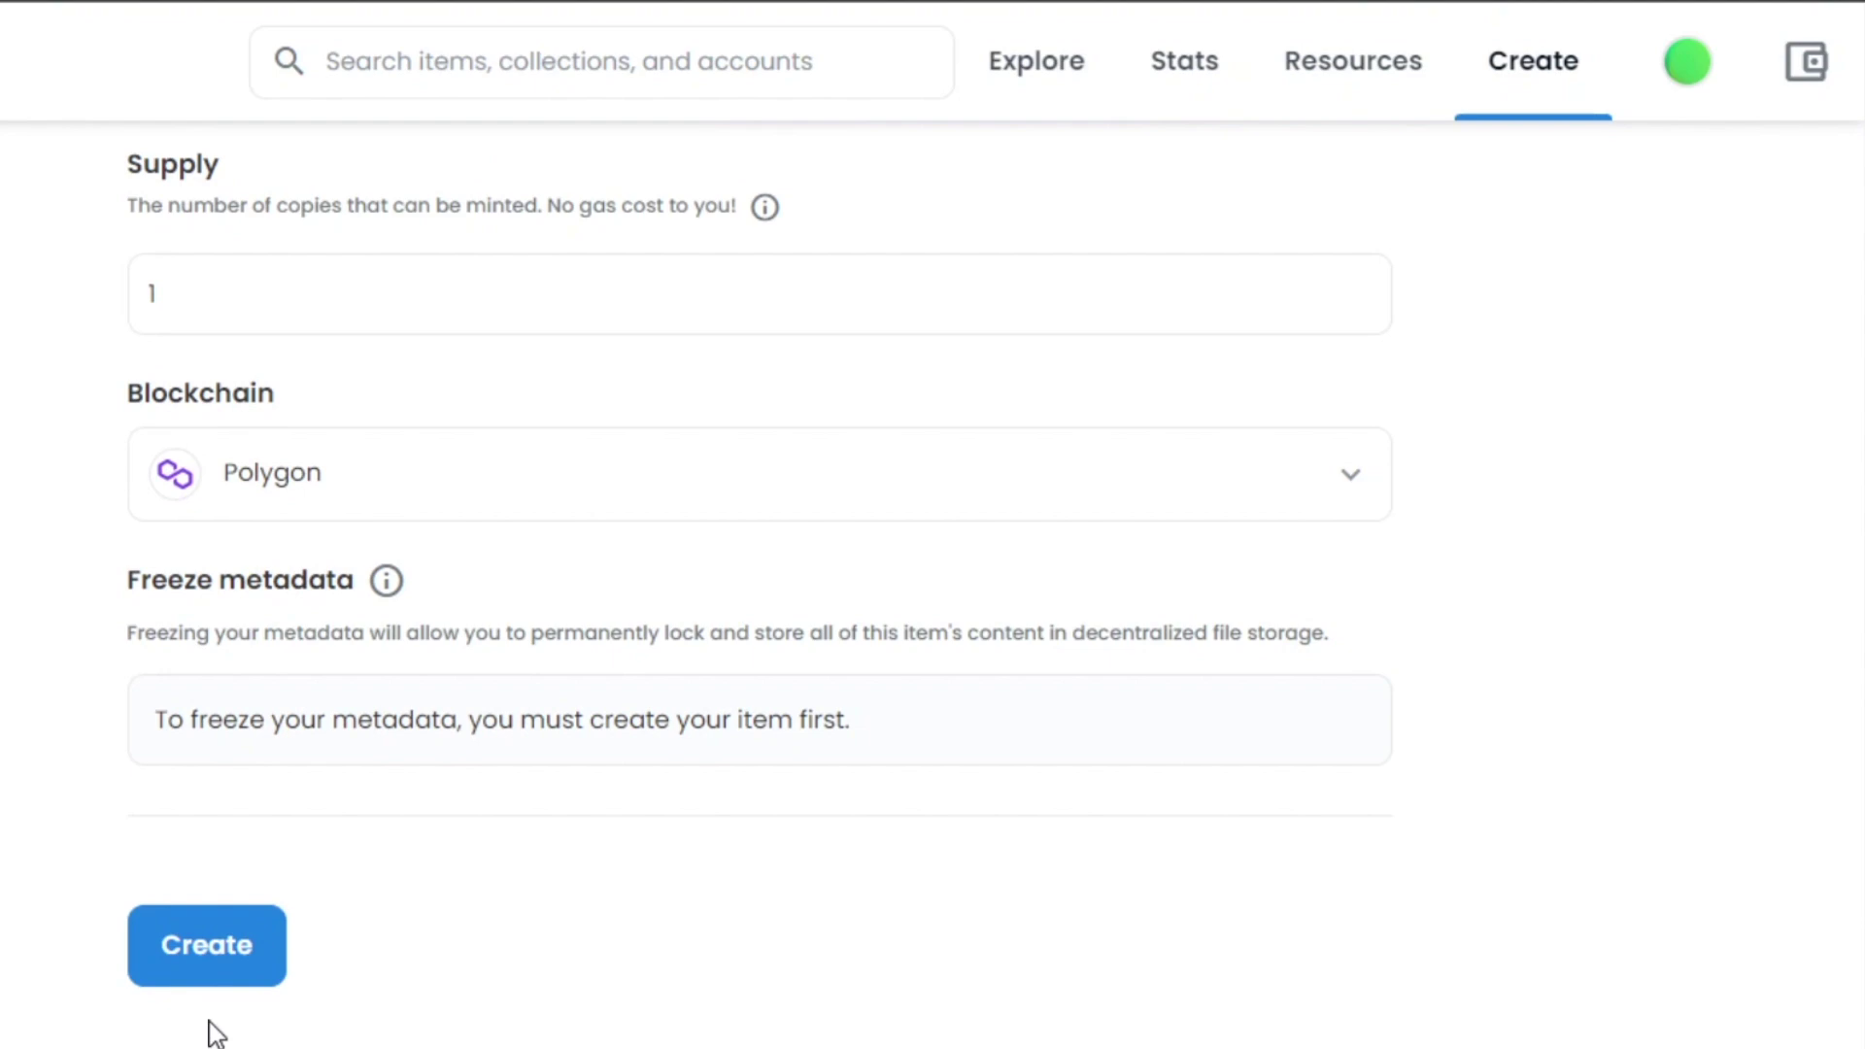
Create the Virgo Goddess item and dismiss the 'You created' confirmation popup
left_click(199, 961)
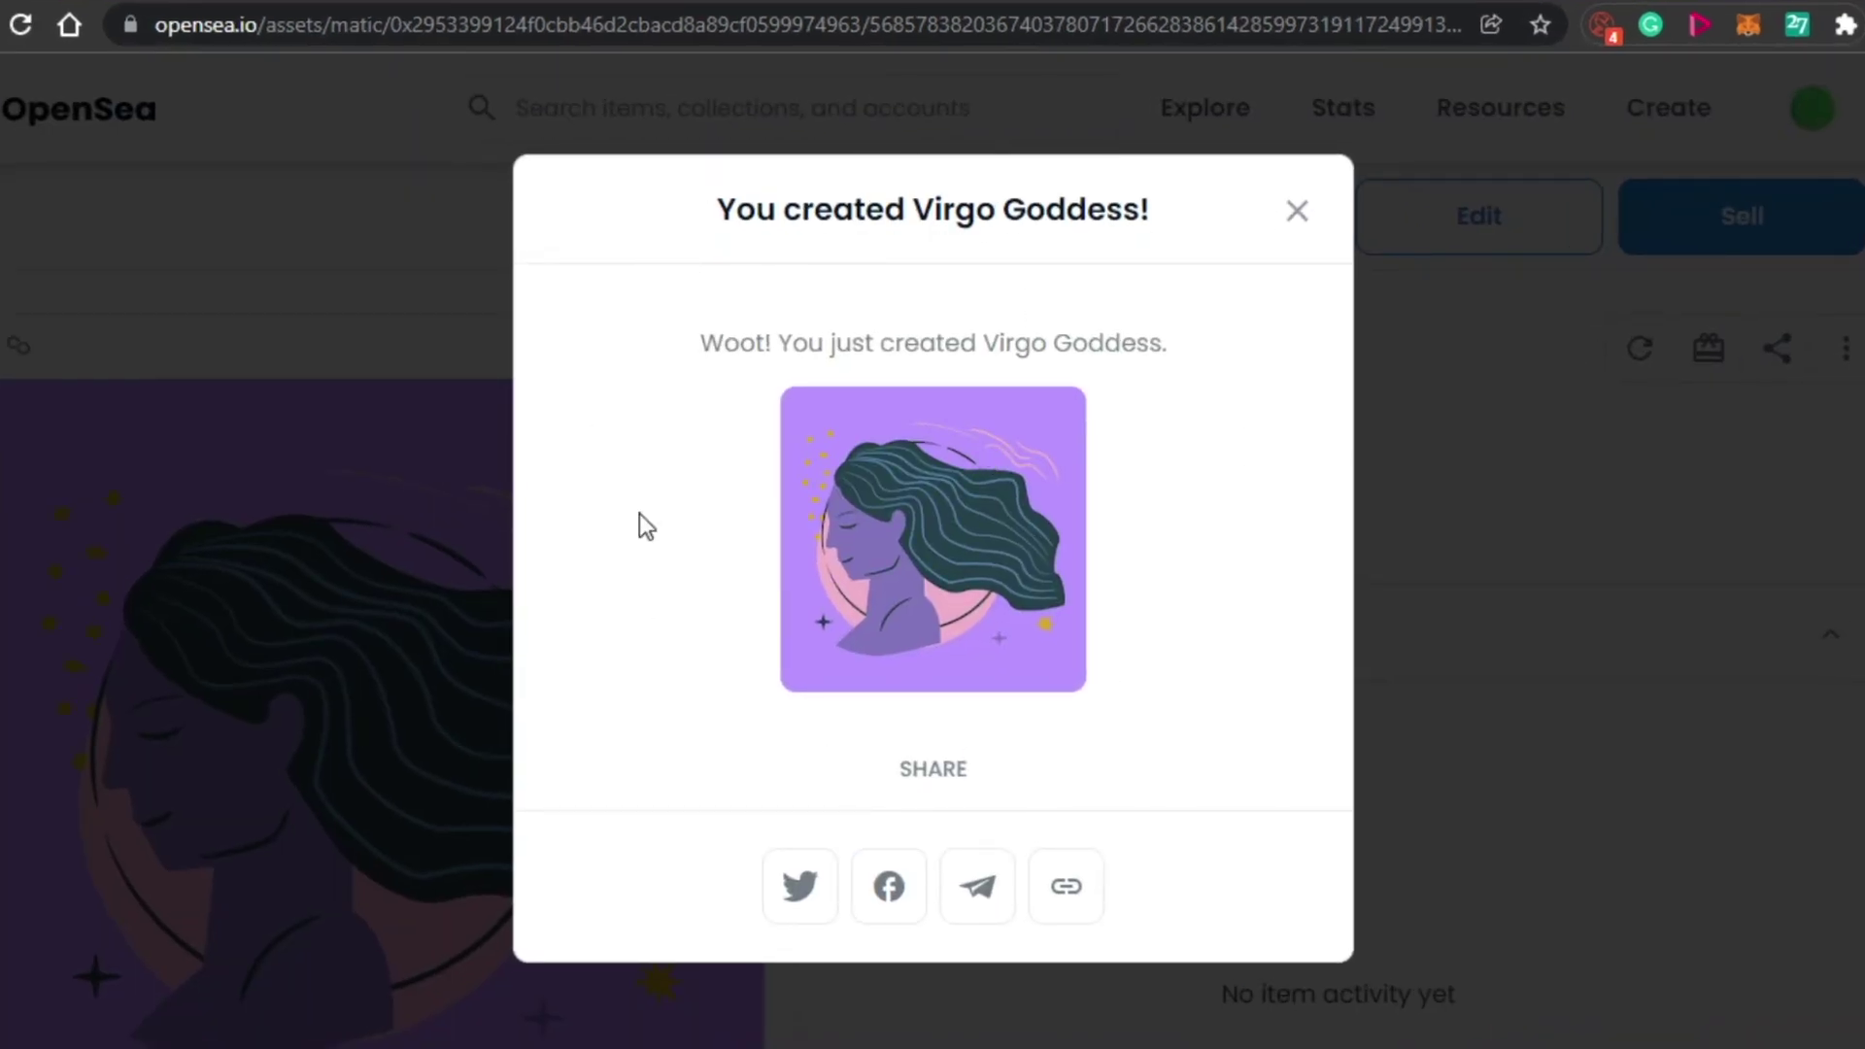
left_click(1296, 214)
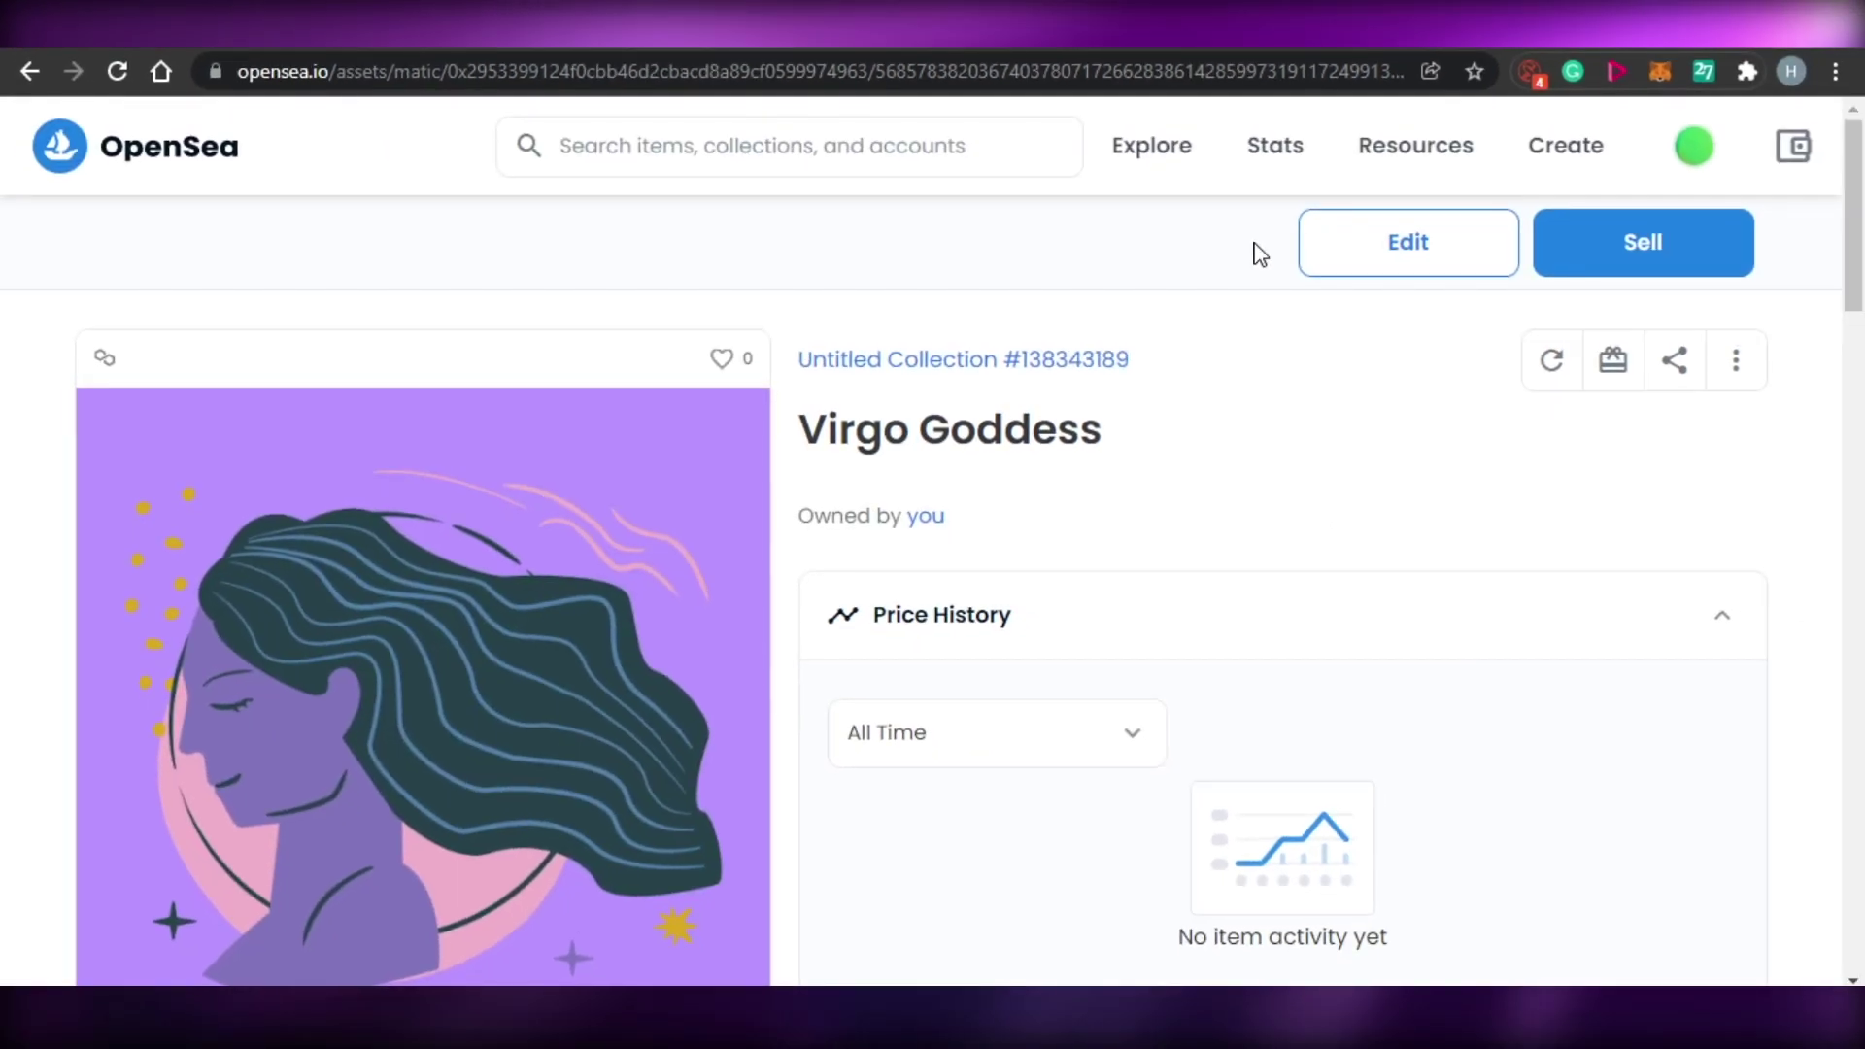
scroll(1861, 199, "down", 3)
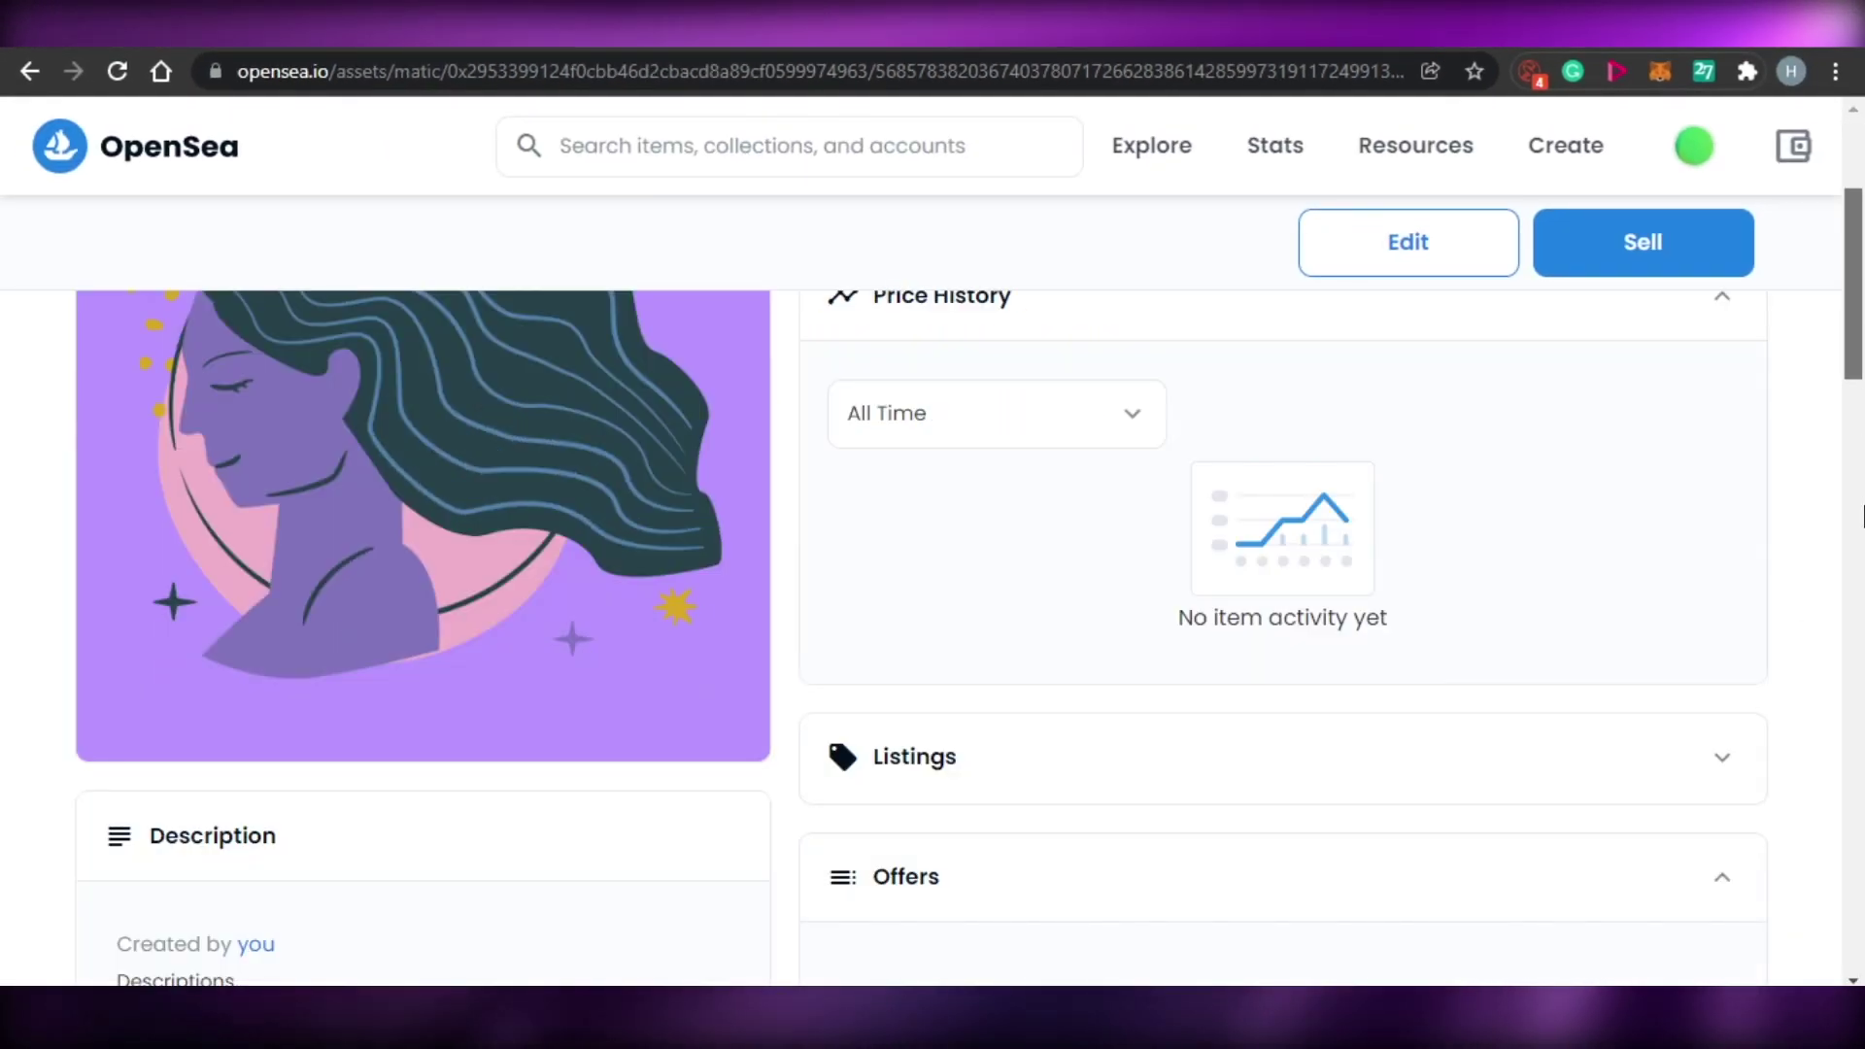
scroll(1861, 619, "down", 3)
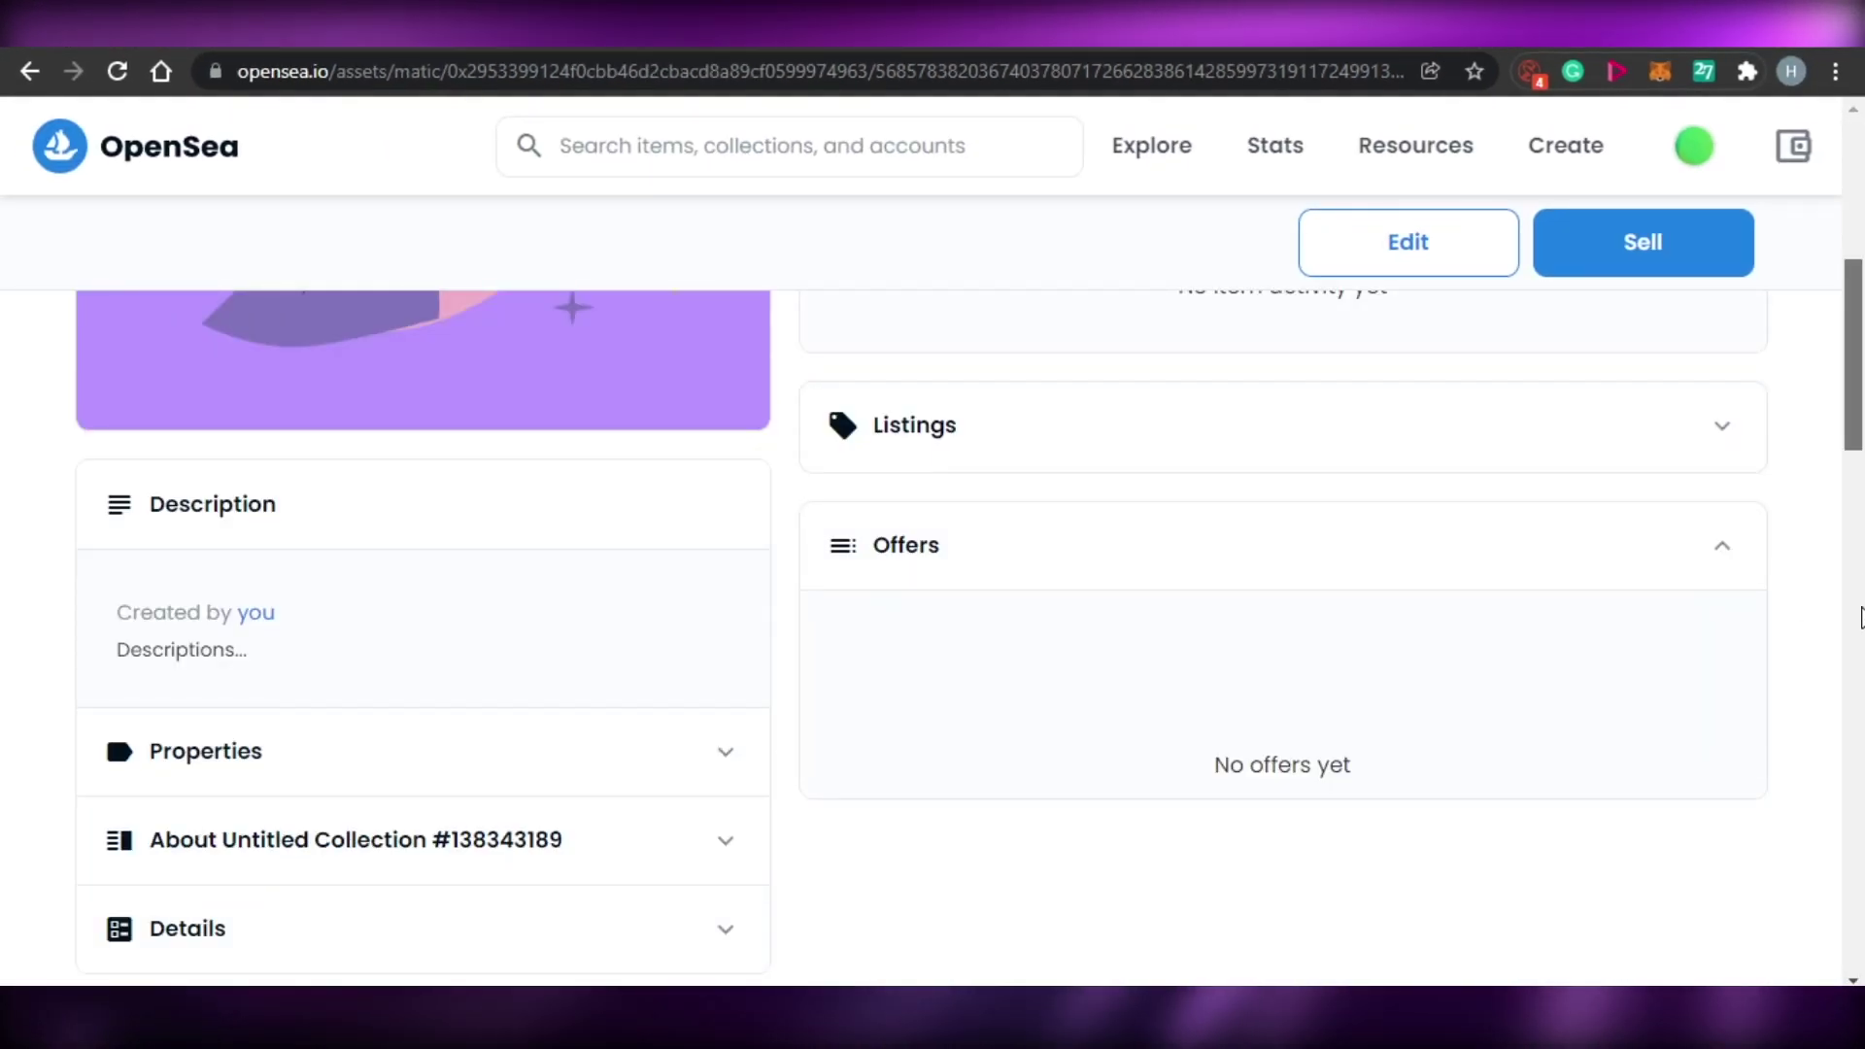
scroll(1861, 619, "up", 2)
scroll(1861, 215, "up", 3)
scroll(1861, 216, "down", 5)
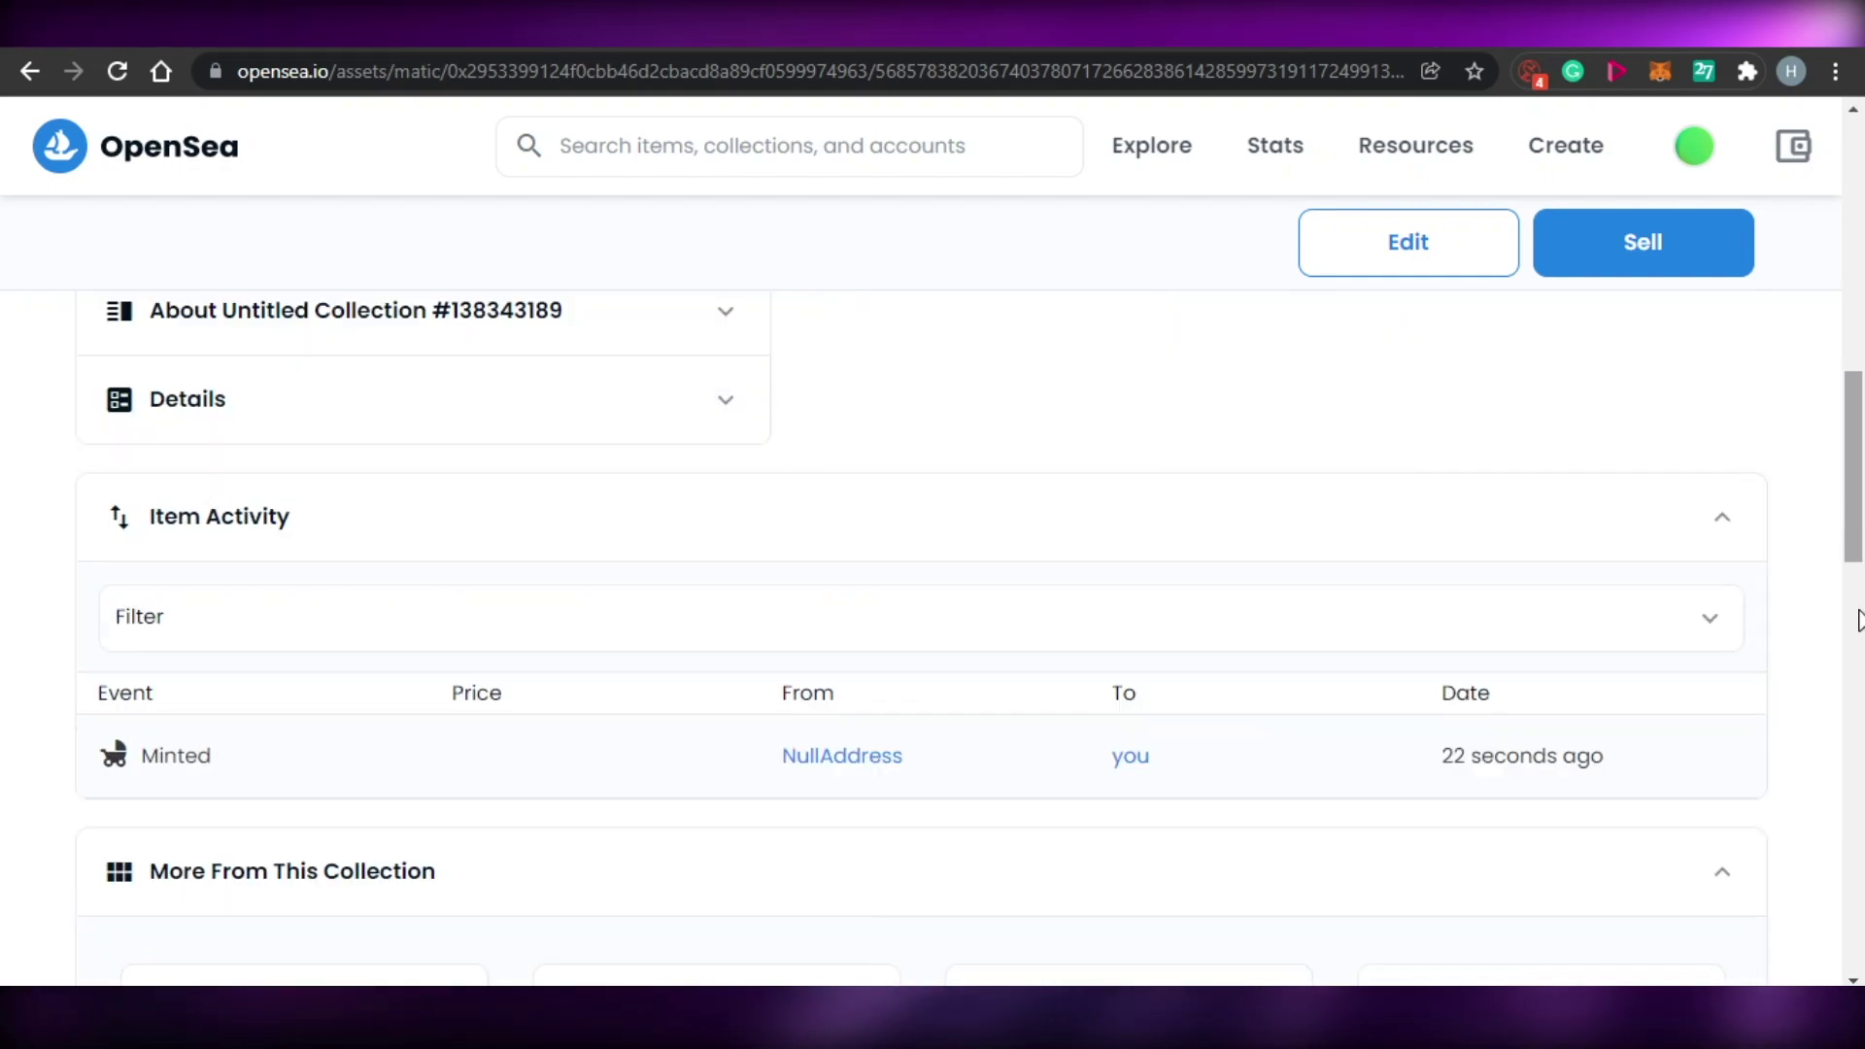
scroll(1861, 442, "down", 2)
left_click_drag(1861, 442, 1859, 449)
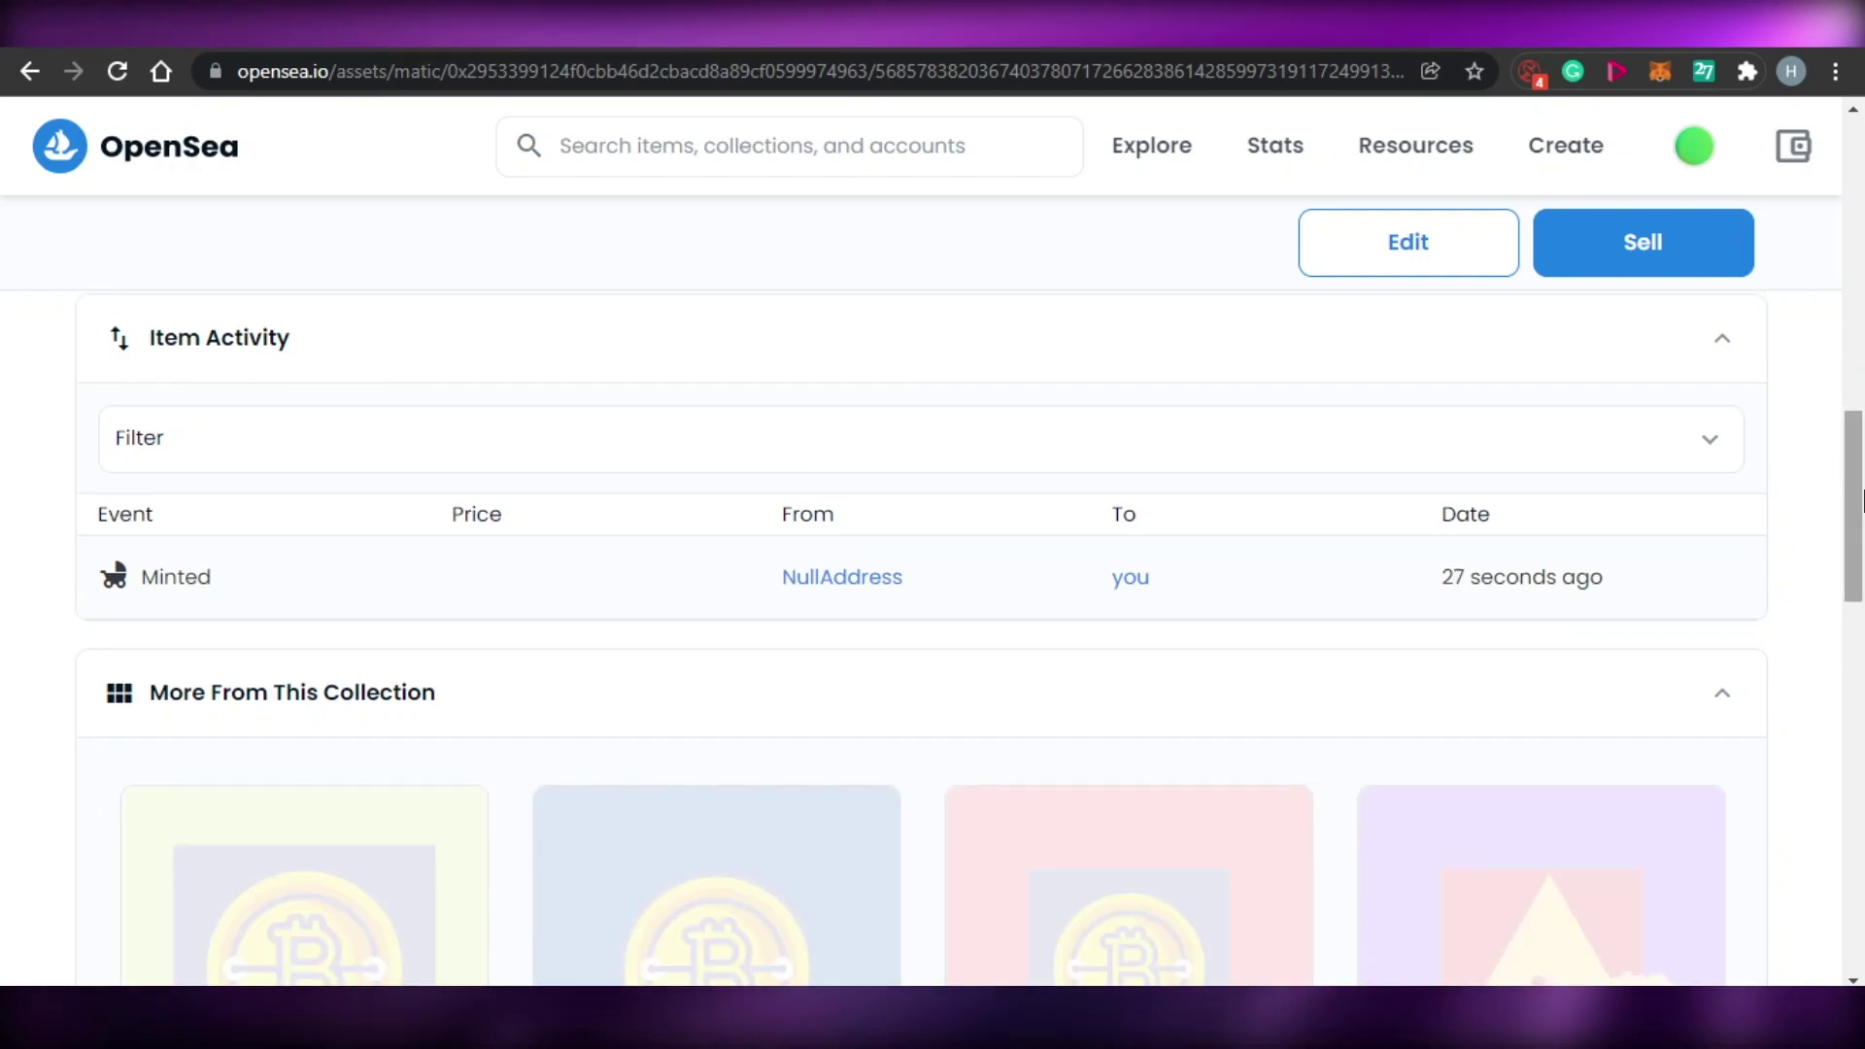
scroll(1857, 280, "down", 3)
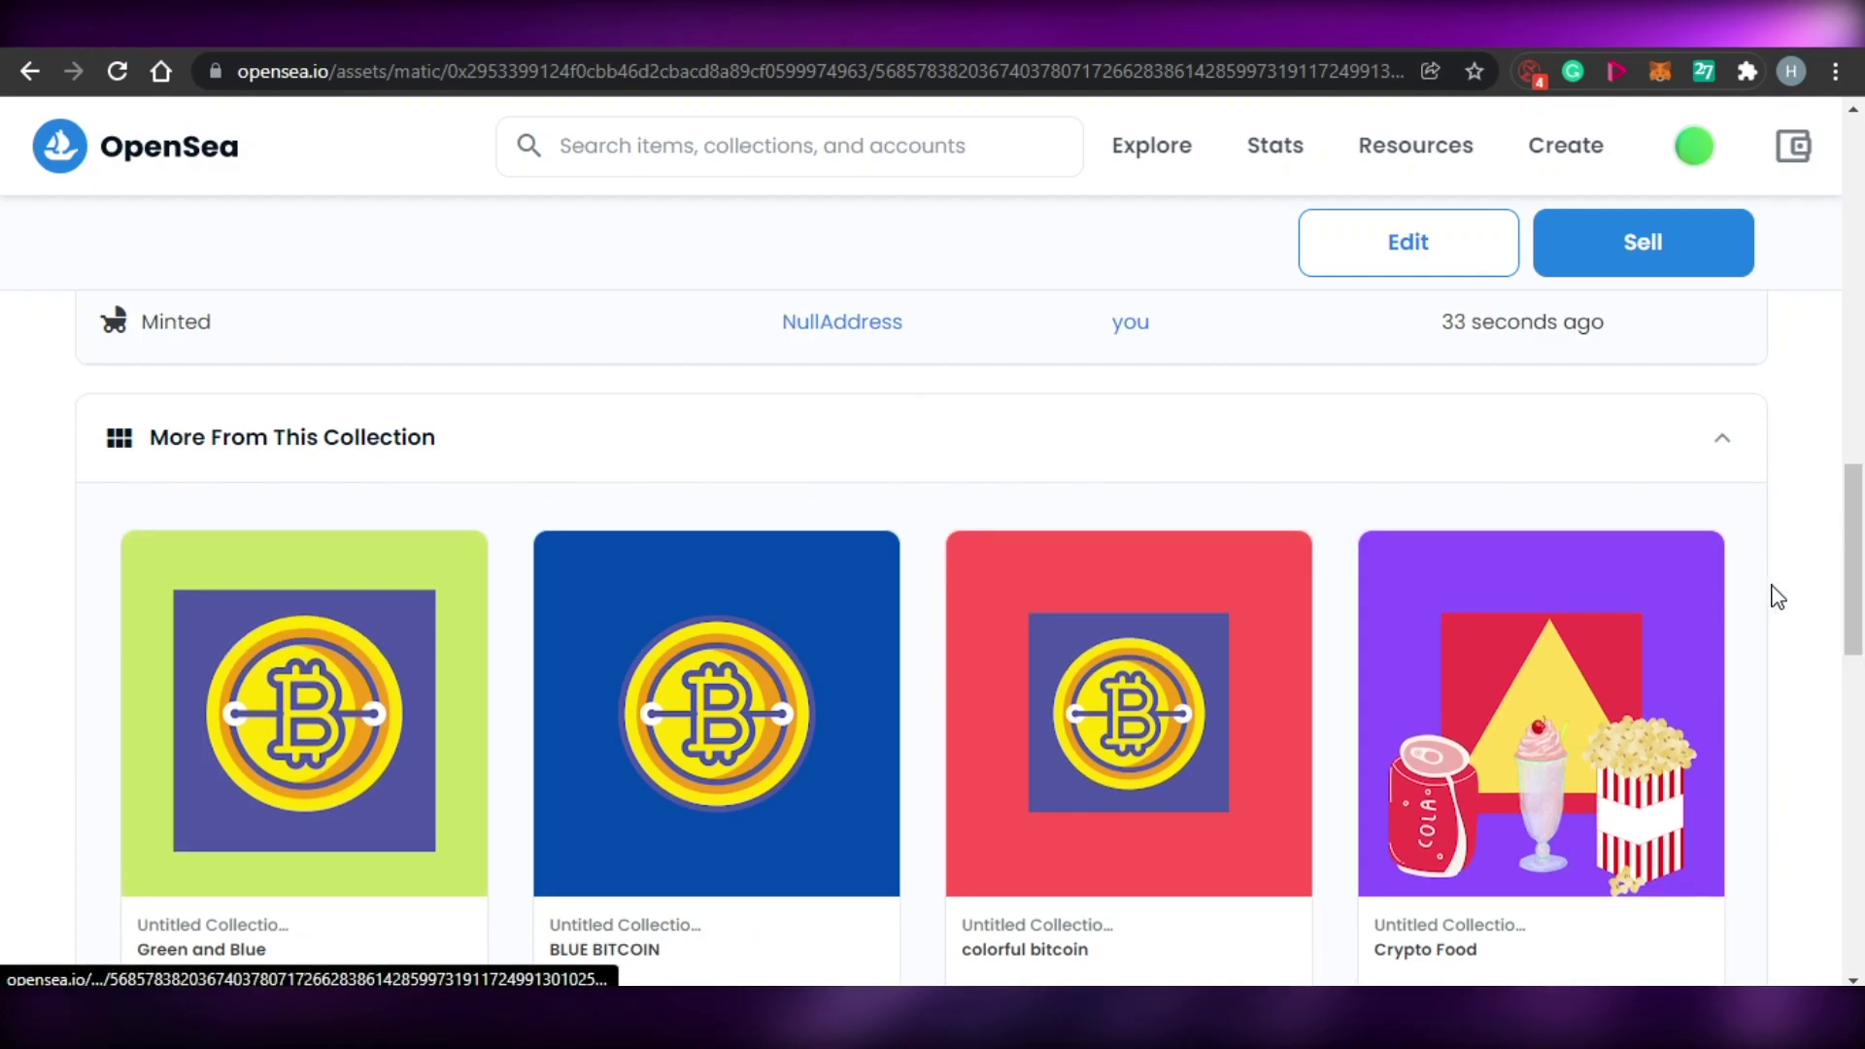
left_click_drag(1853, 537, 1860, 163)
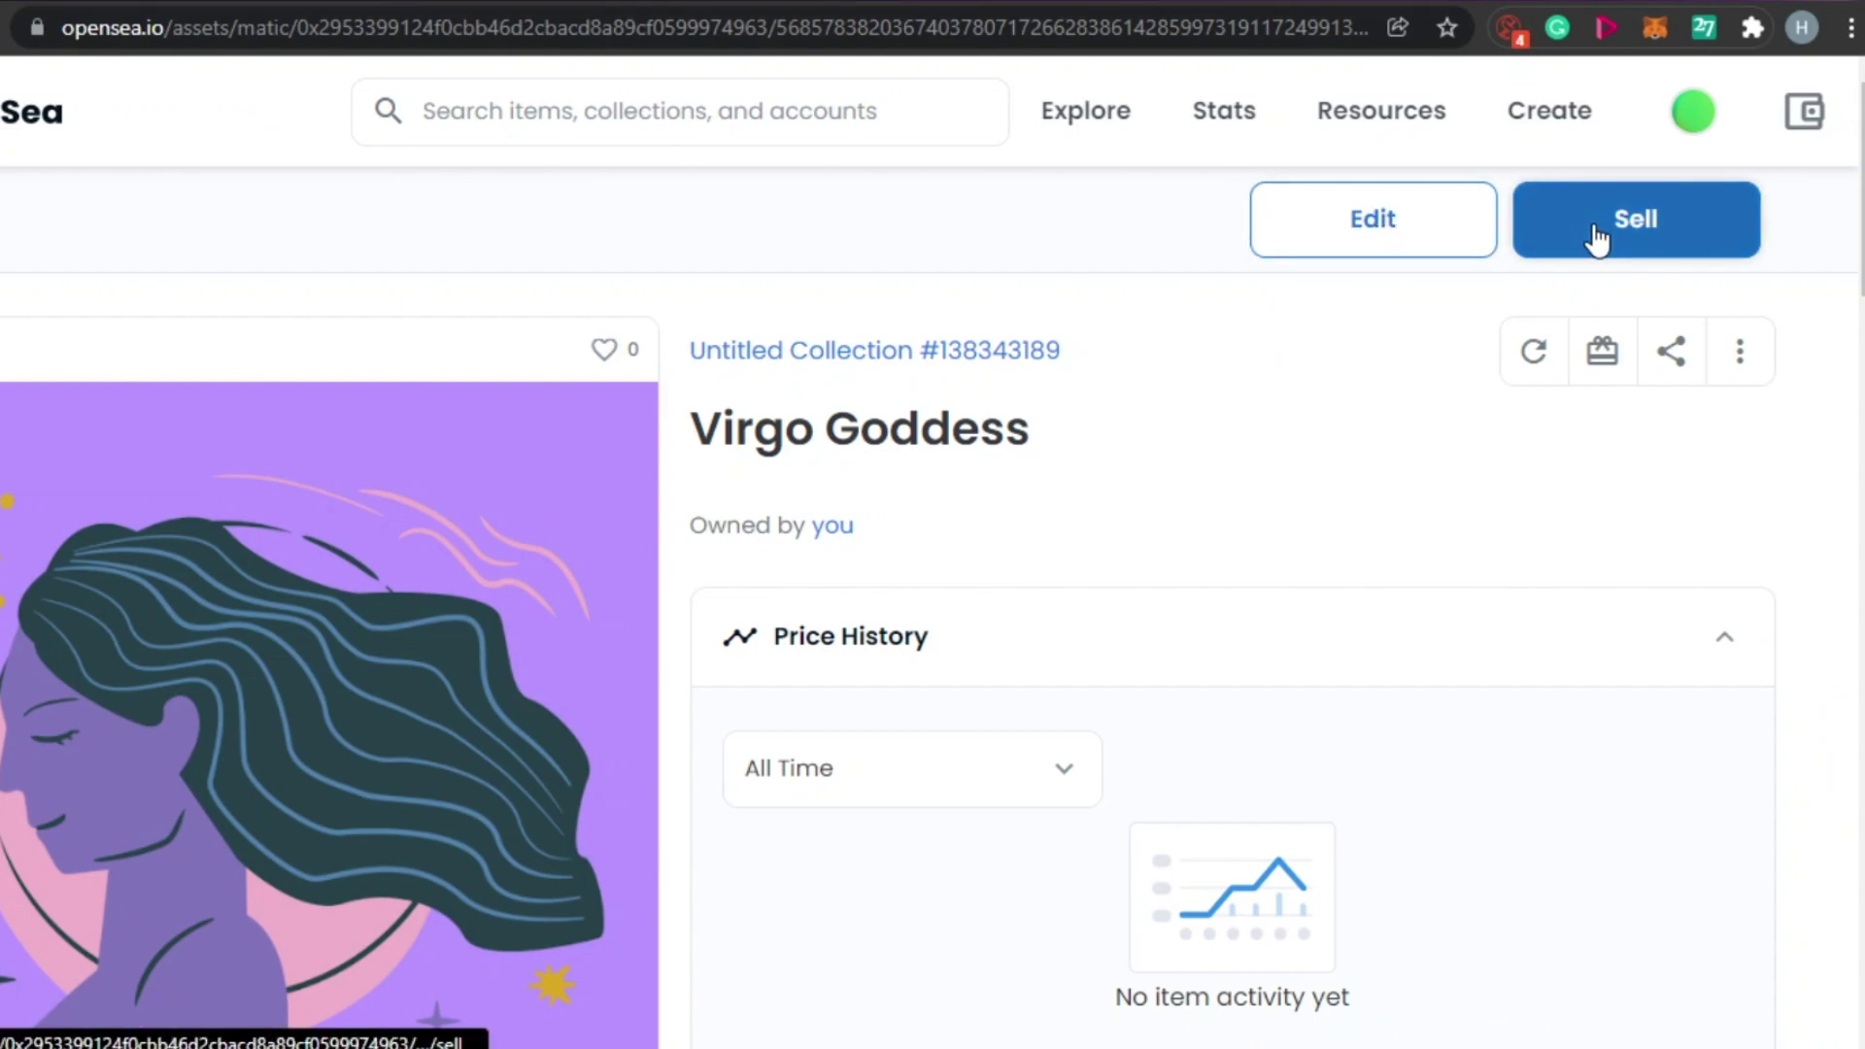
scroll(932, 583, "down", 5)
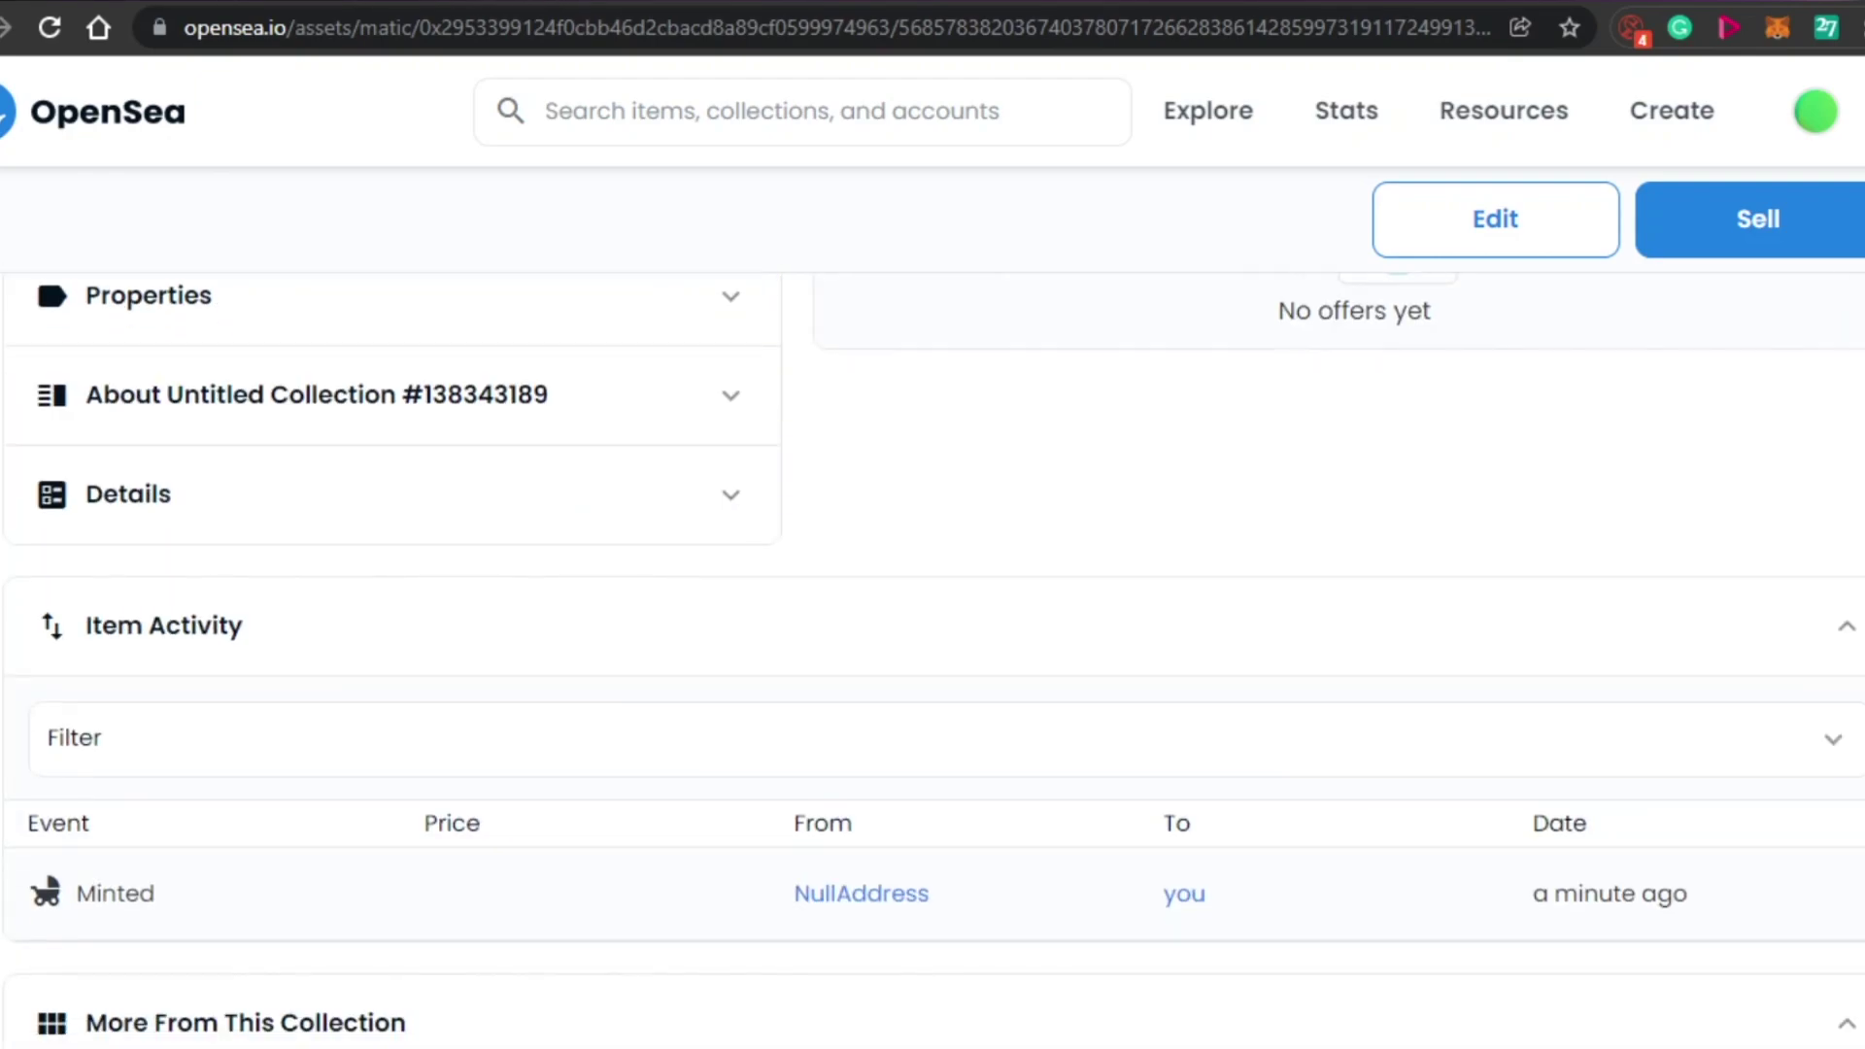
scroll(933, 583, "down", 3)
scroll(933, 661, "down", 2)
scroll(933, 660, "up", 8)
scroll(933, 661, "up", 2)
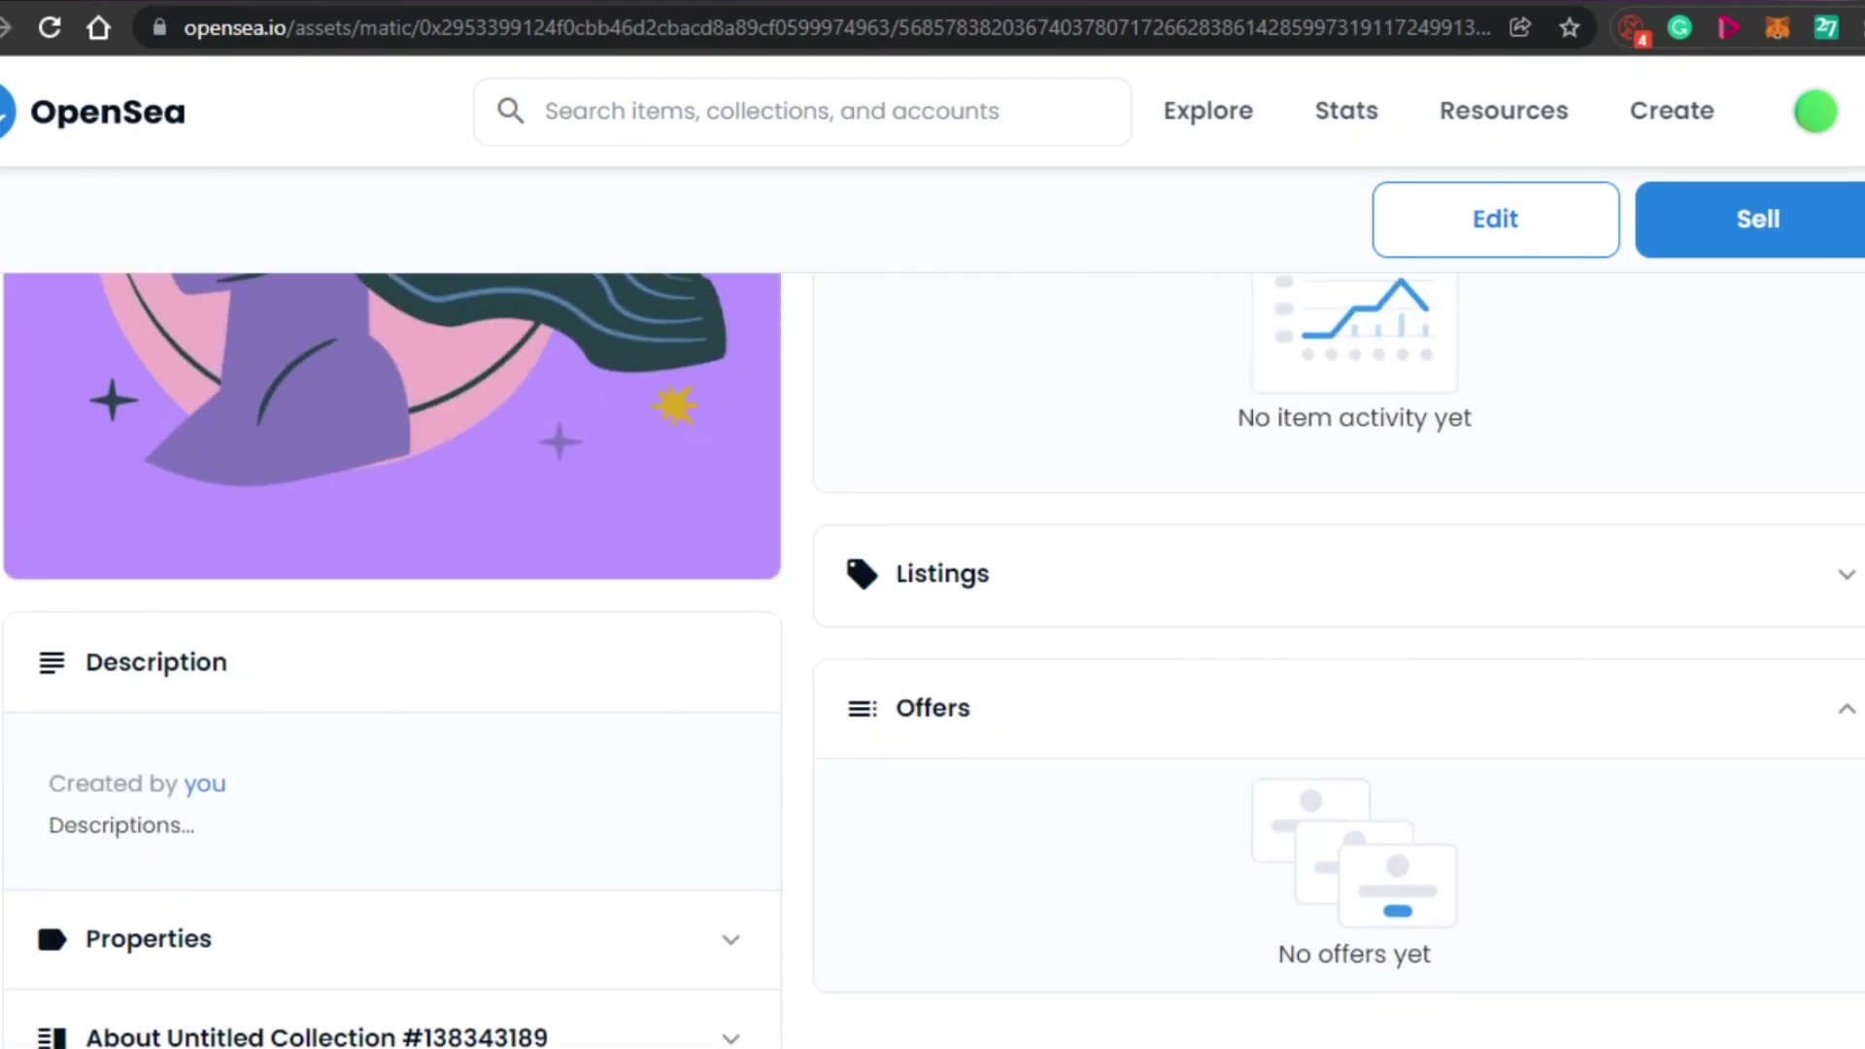
scroll(933, 661, "up", 4)
scroll(933, 660, "down", 1)
scroll(932, 661, "up", 2)
scroll(933, 660, "down", 10)
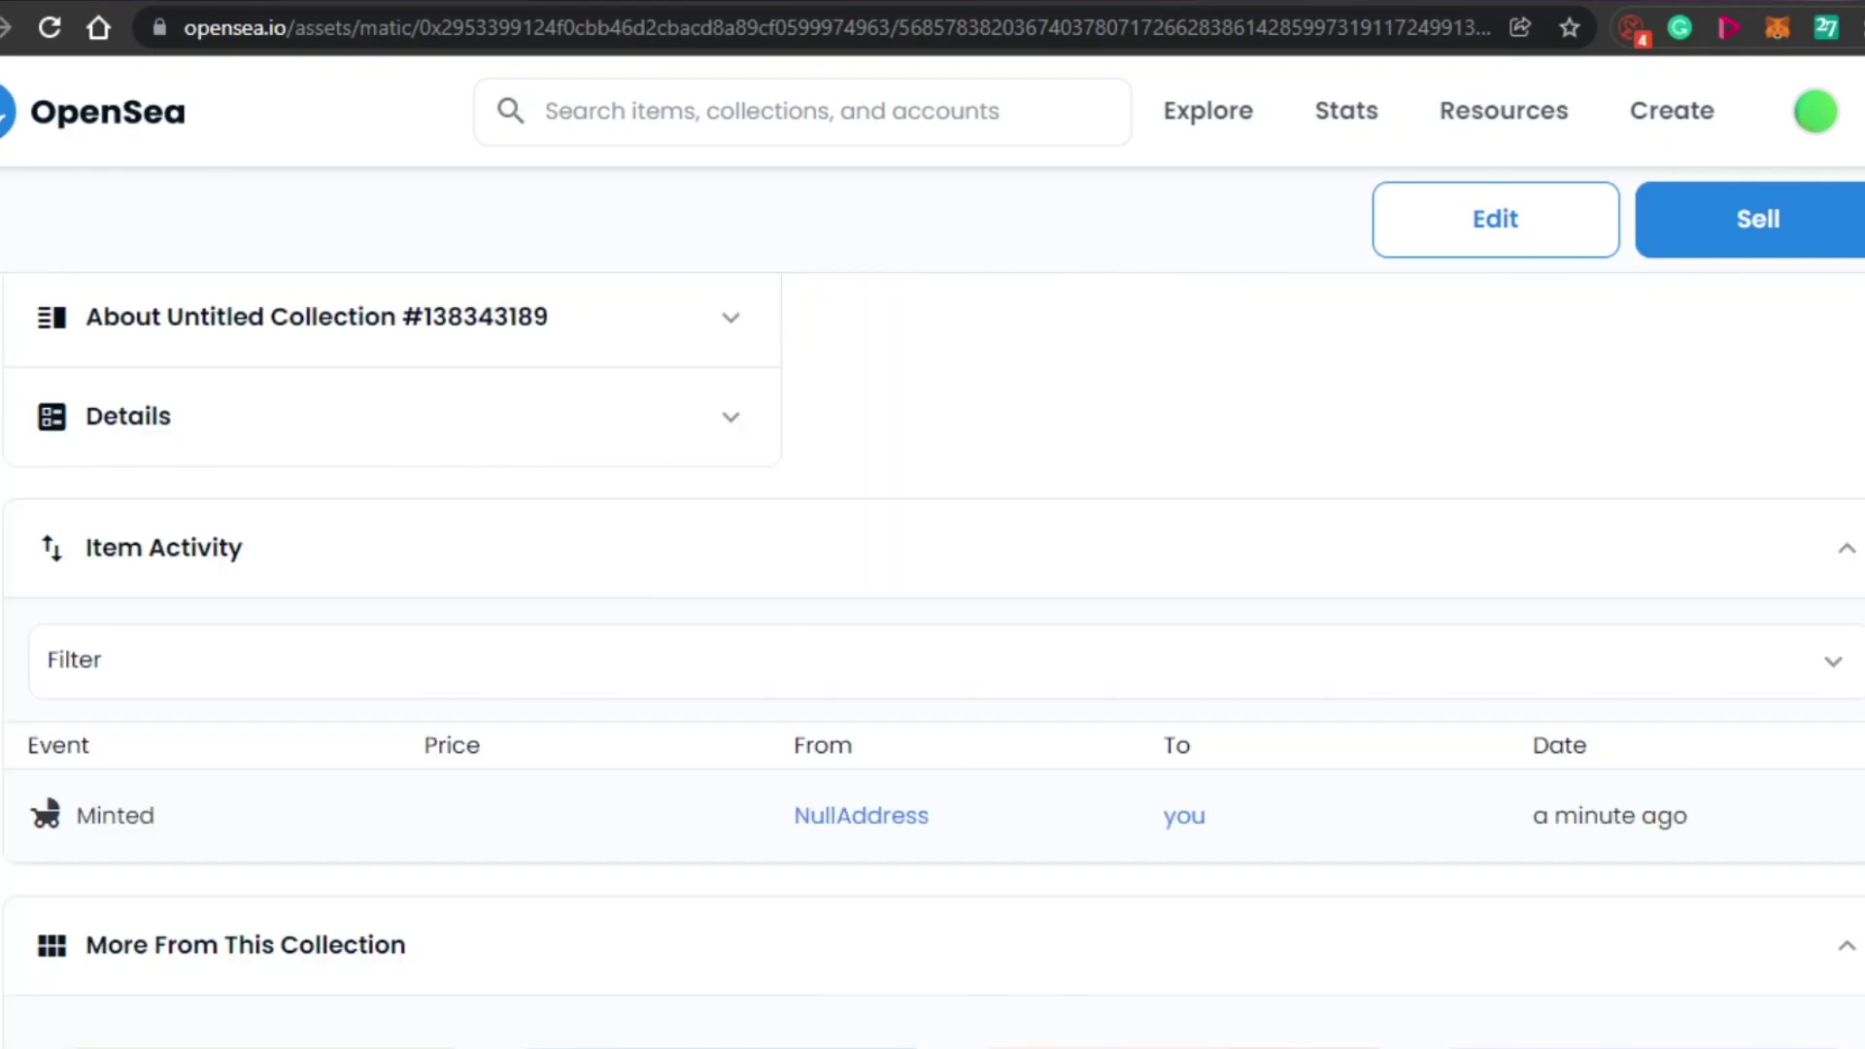
scroll(933, 661, "down", 6)
scroll(933, 661, "up", 10)
scroll(932, 660, "up", 1)
scroll(932, 661, "down", 6)
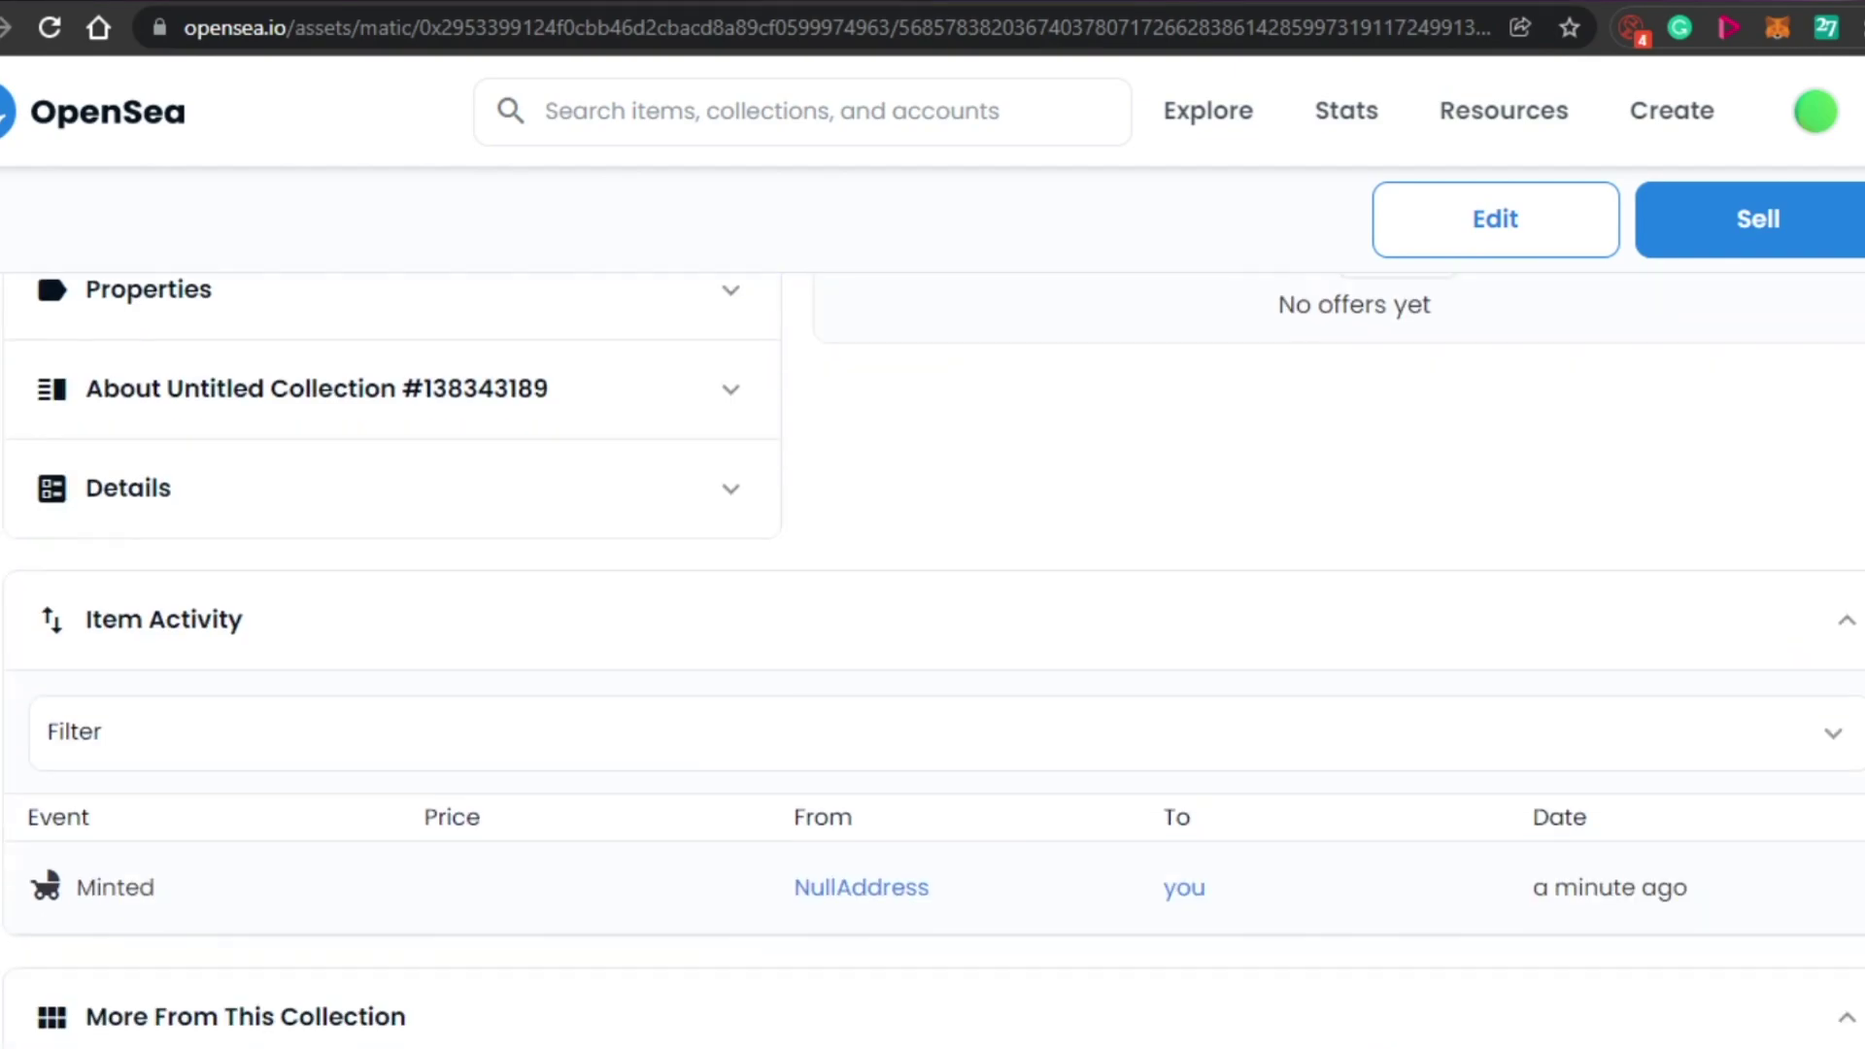
scroll(933, 661, "down", 2)
scroll(932, 661, "down", 8)
scroll(932, 661, "up", 15)
scroll(933, 661, "up", 3)
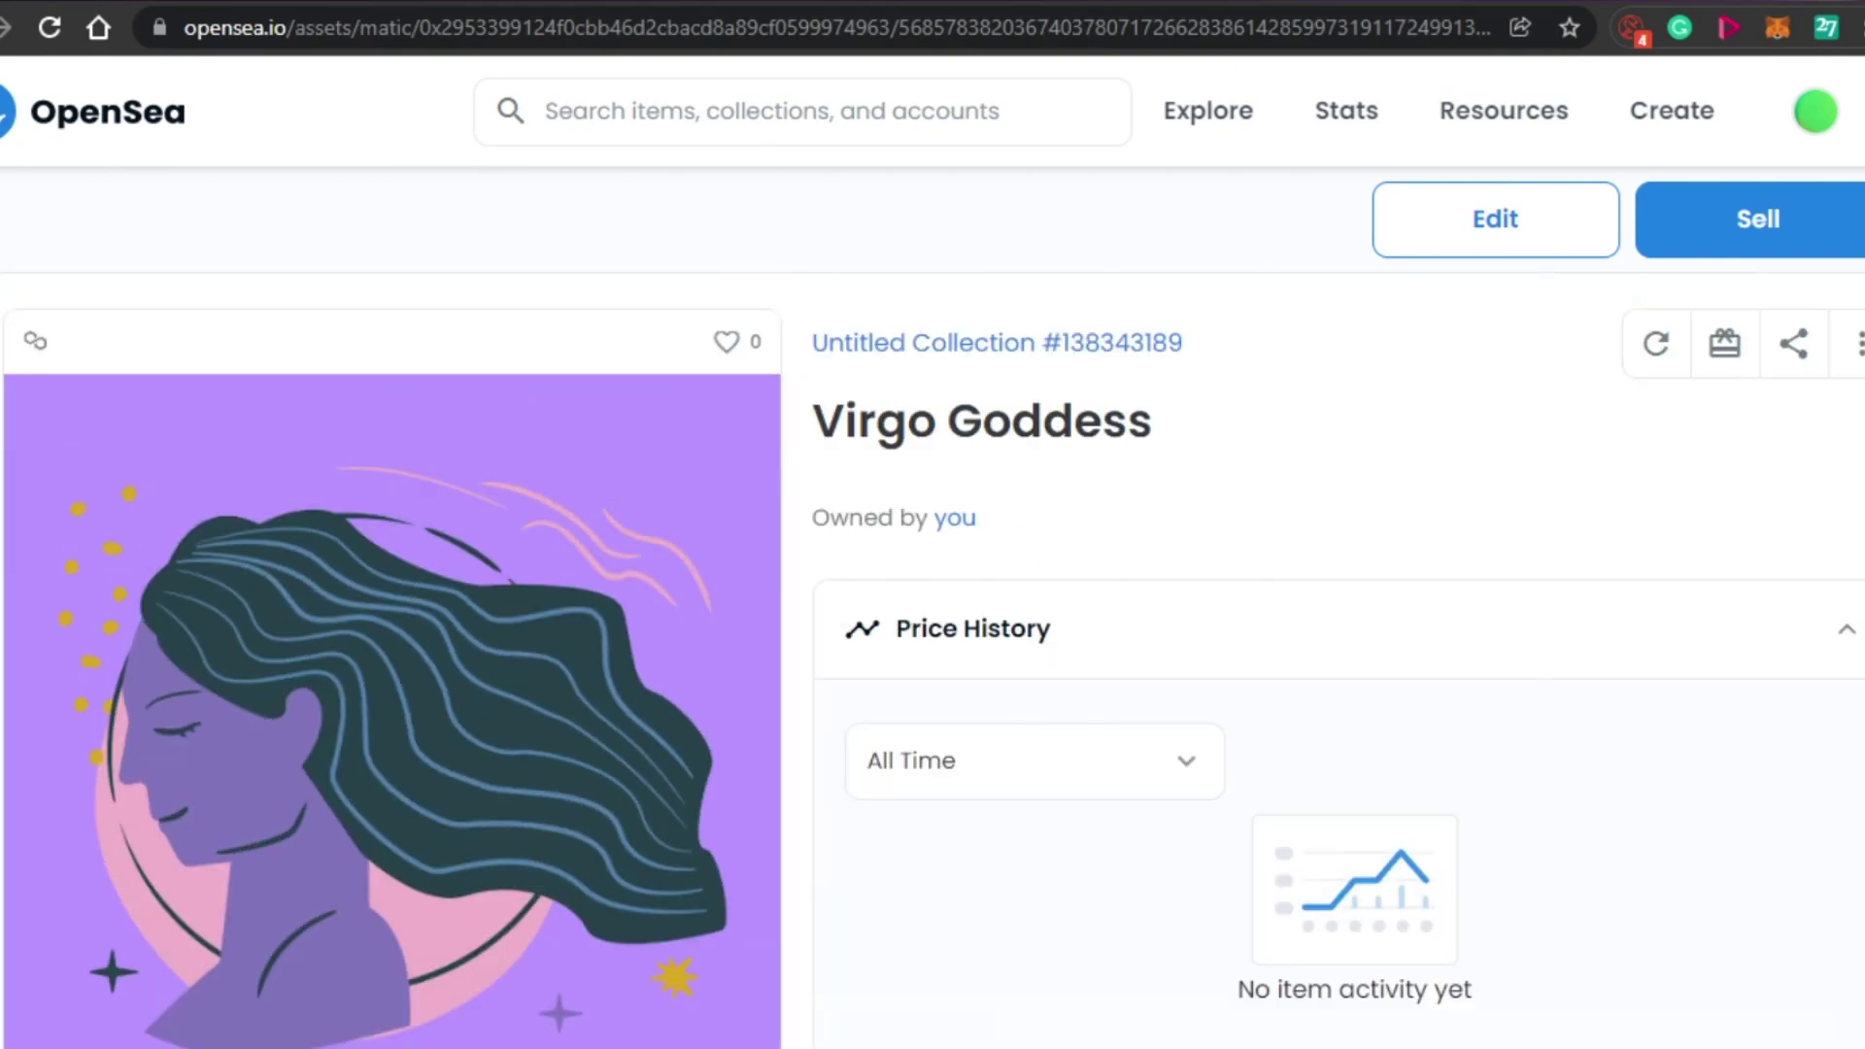
scroll(933, 661, "down", 6)
scroll(933, 661, "down", 4)
scroll(933, 661, "up", 10)
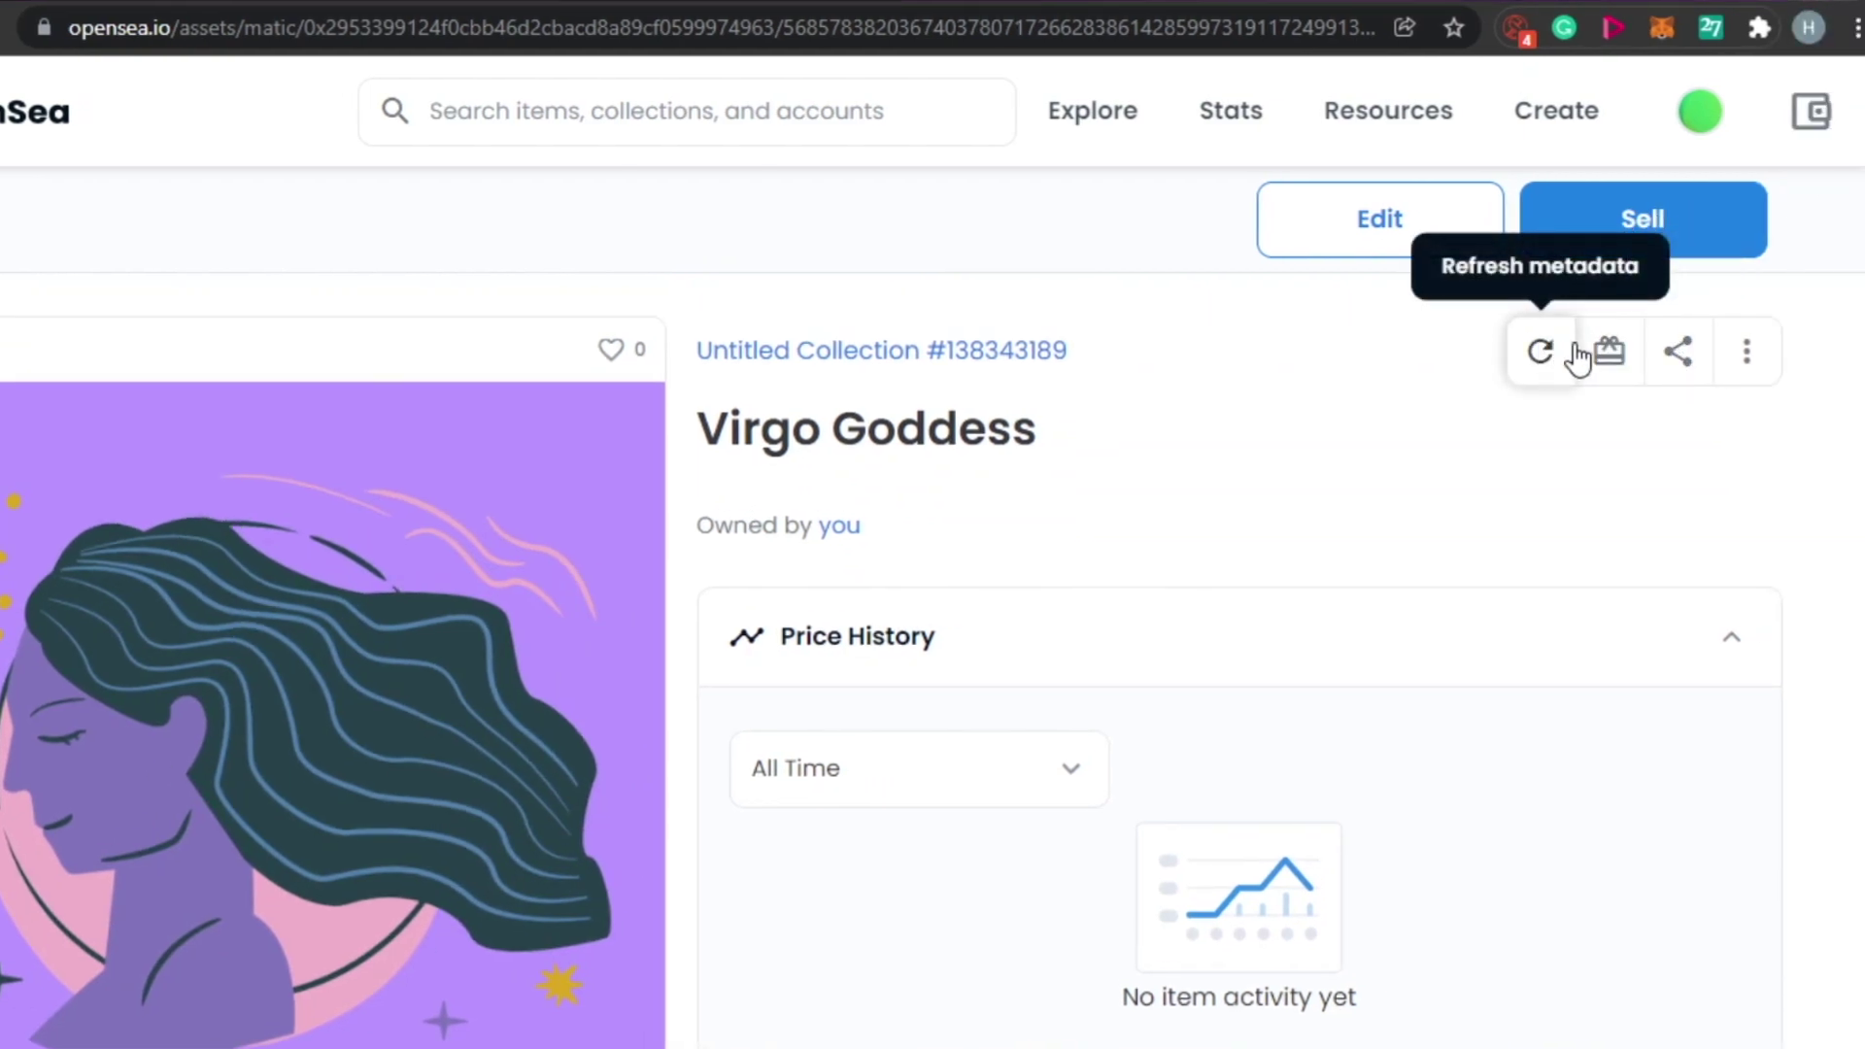
scroll(1766, 366, "down", 5)
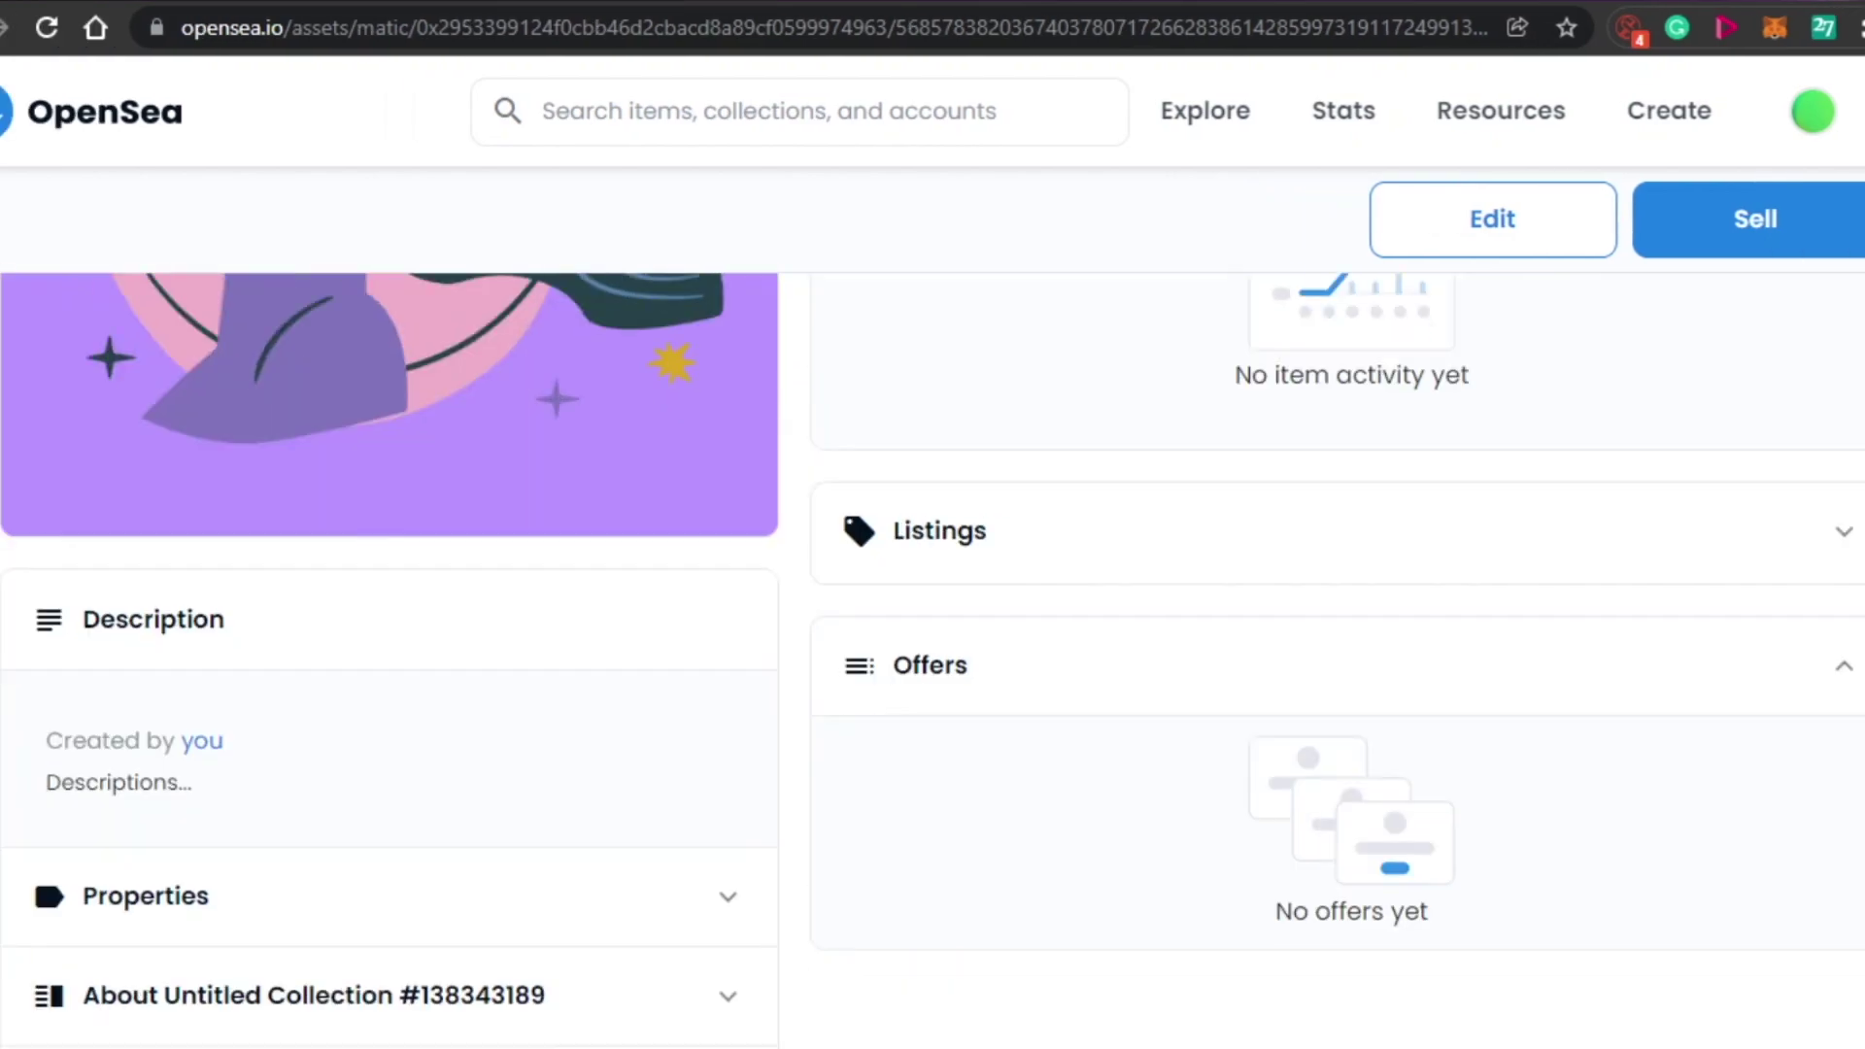
scroll(1766, 366, "down", 4)
scroll(1766, 366, "down", 4)
scroll(933, 661, "up", 3)
scroll(932, 660, "up", 5)
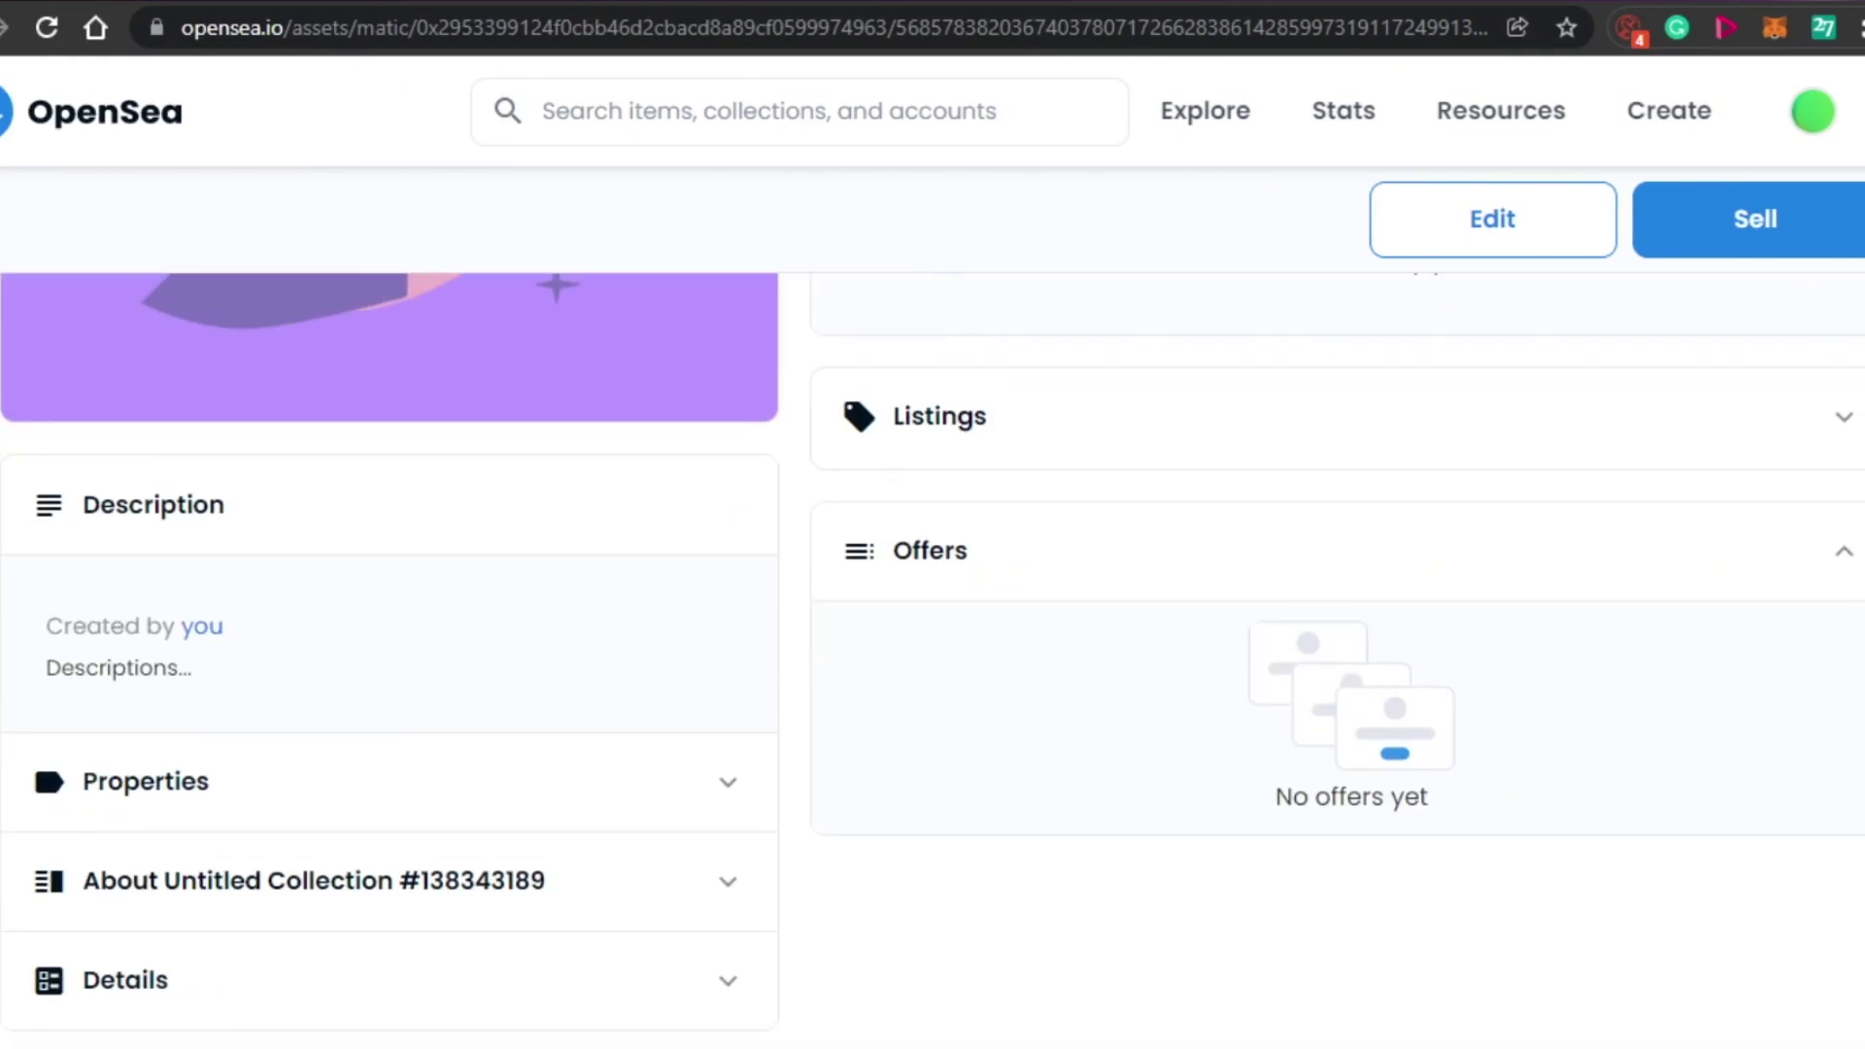
scroll(933, 660, "up", 3)
scroll(933, 660, "up", 3)
scroll(933, 661, "down", 10)
scroll(933, 661, "down", 2)
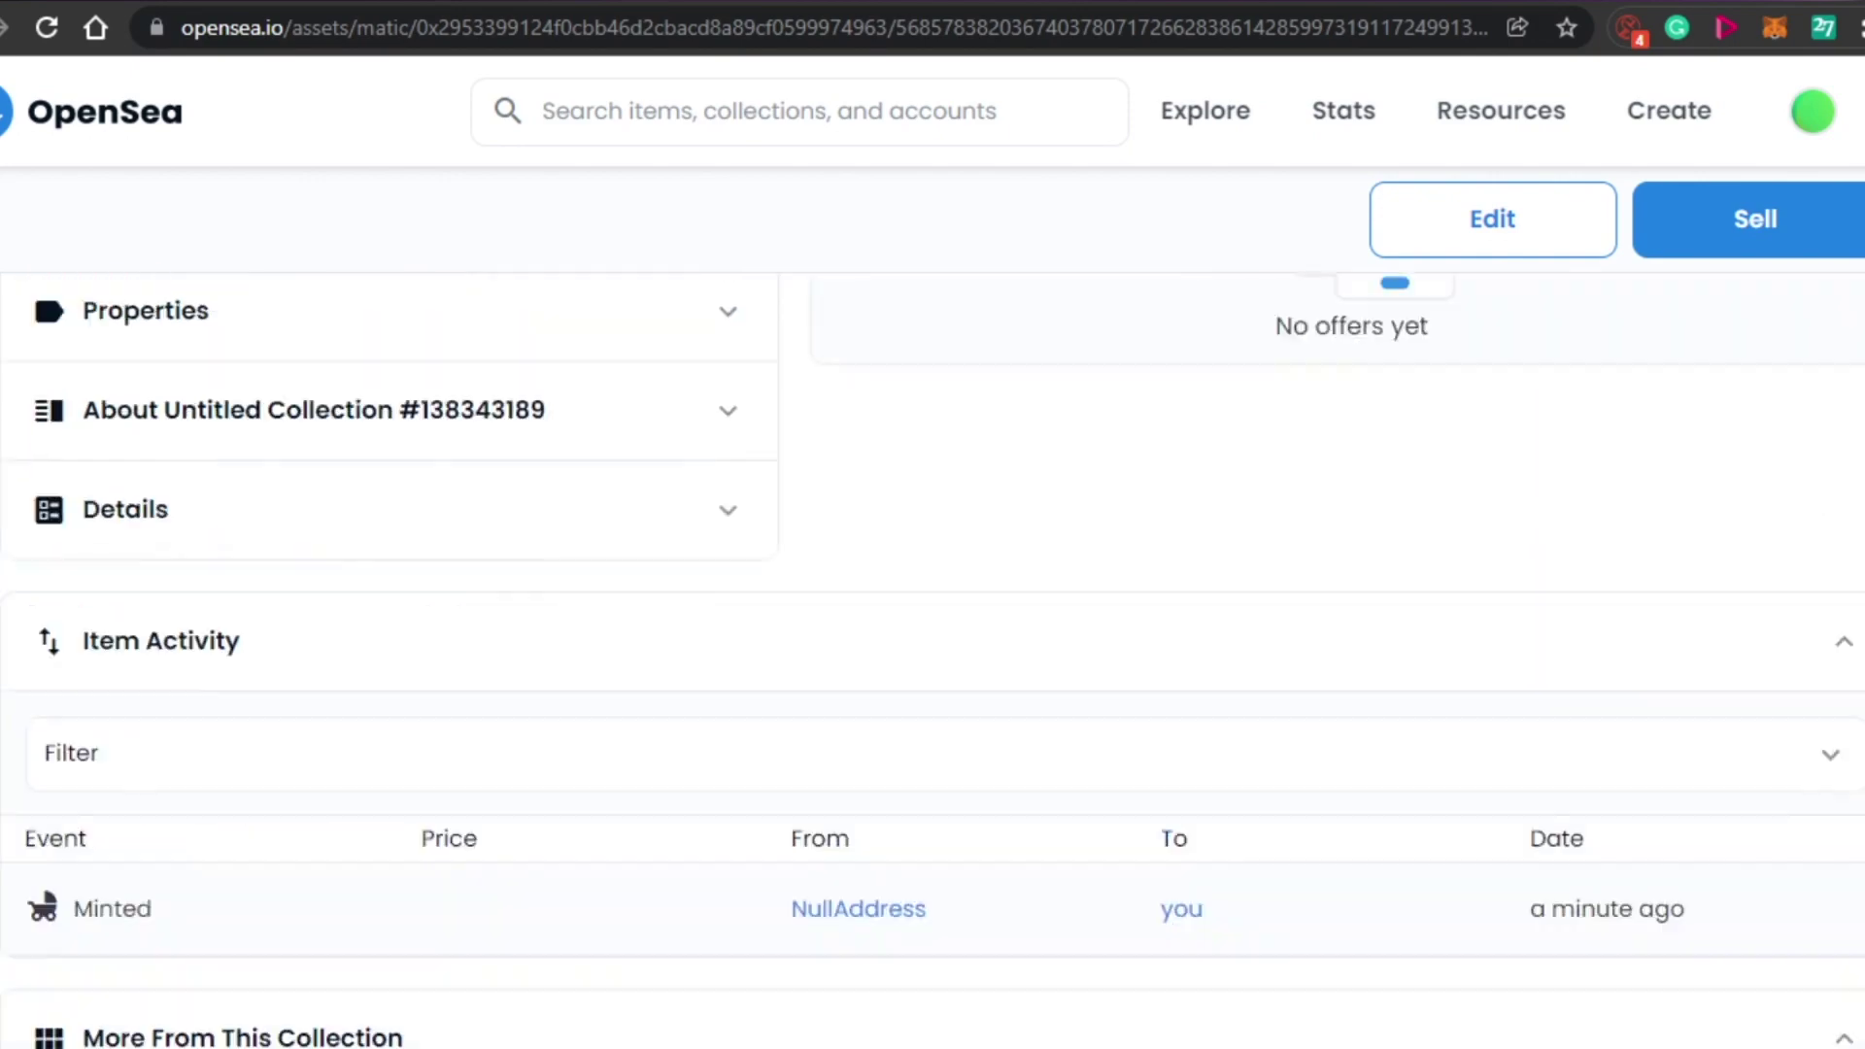
scroll(932, 661, "up", 10)
scroll(933, 661, "up", 1)
scroll(932, 661, "down", 1)
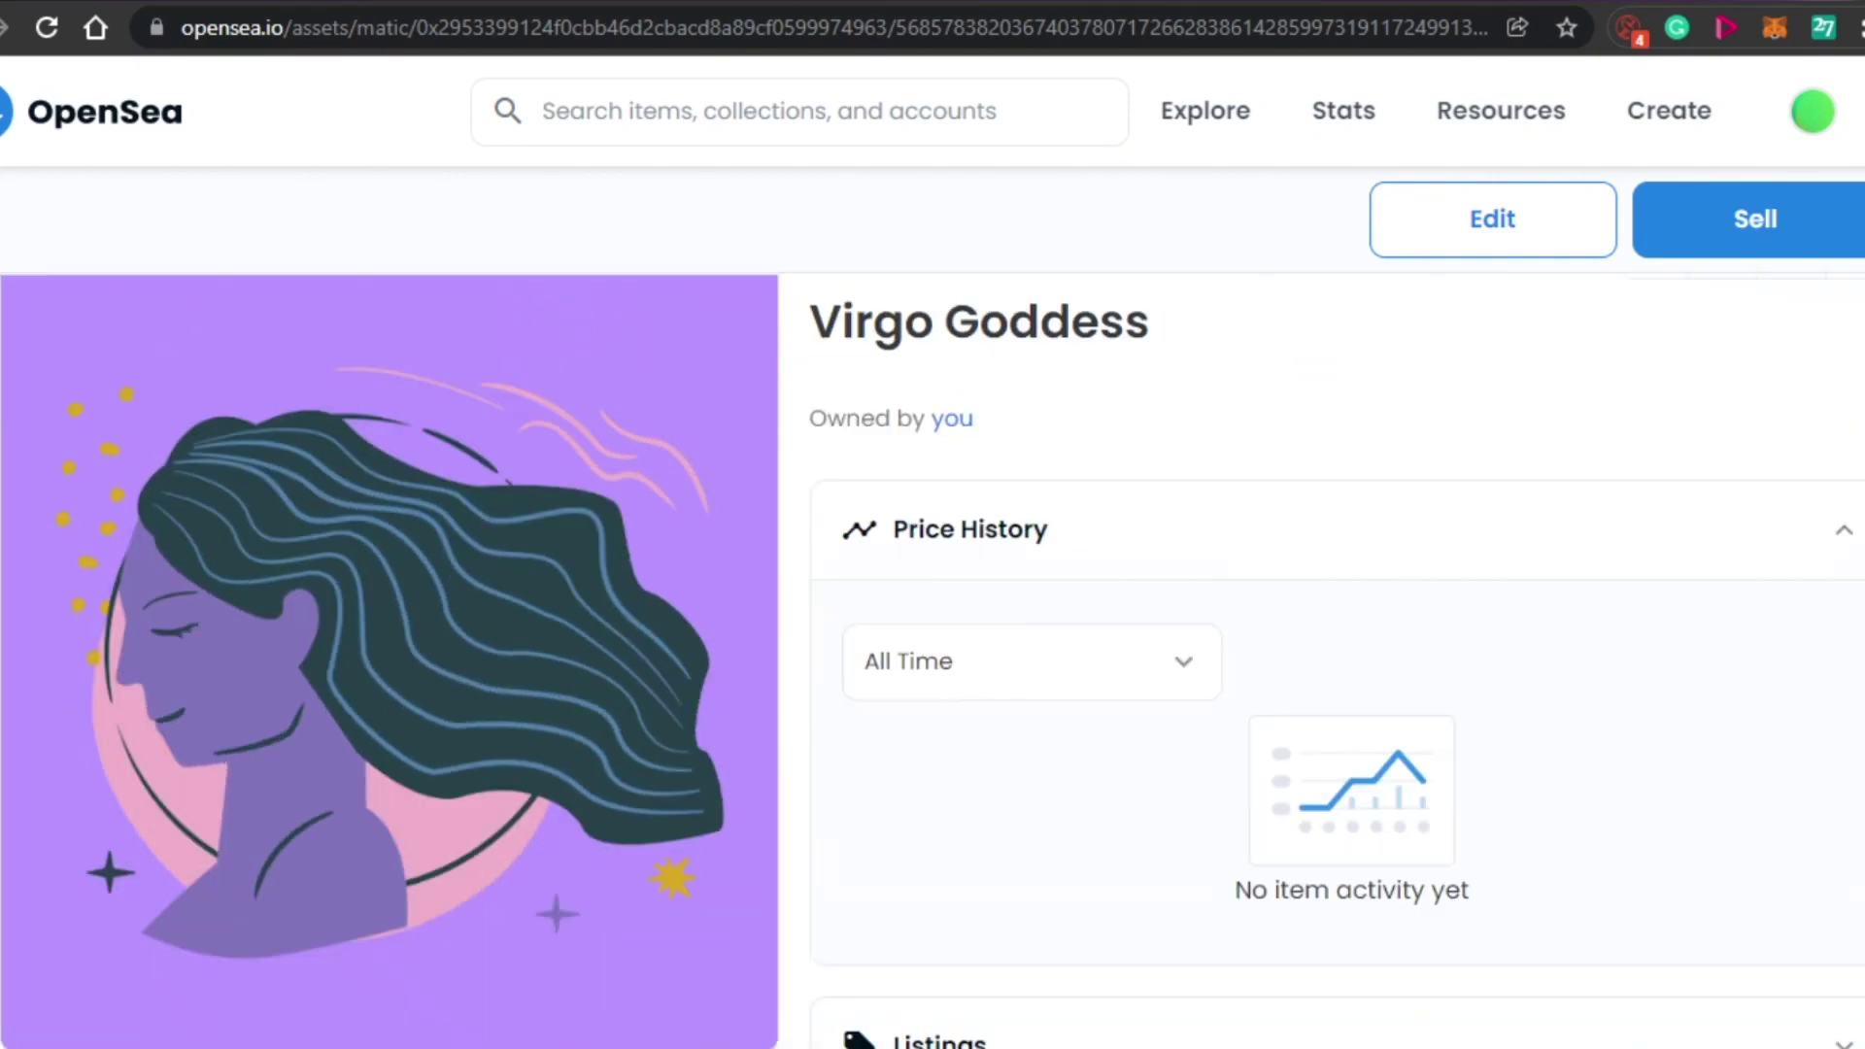
scroll(933, 660, "down", 5)
scroll(933, 660, "up", 6)
scroll(933, 660, "down", 1)
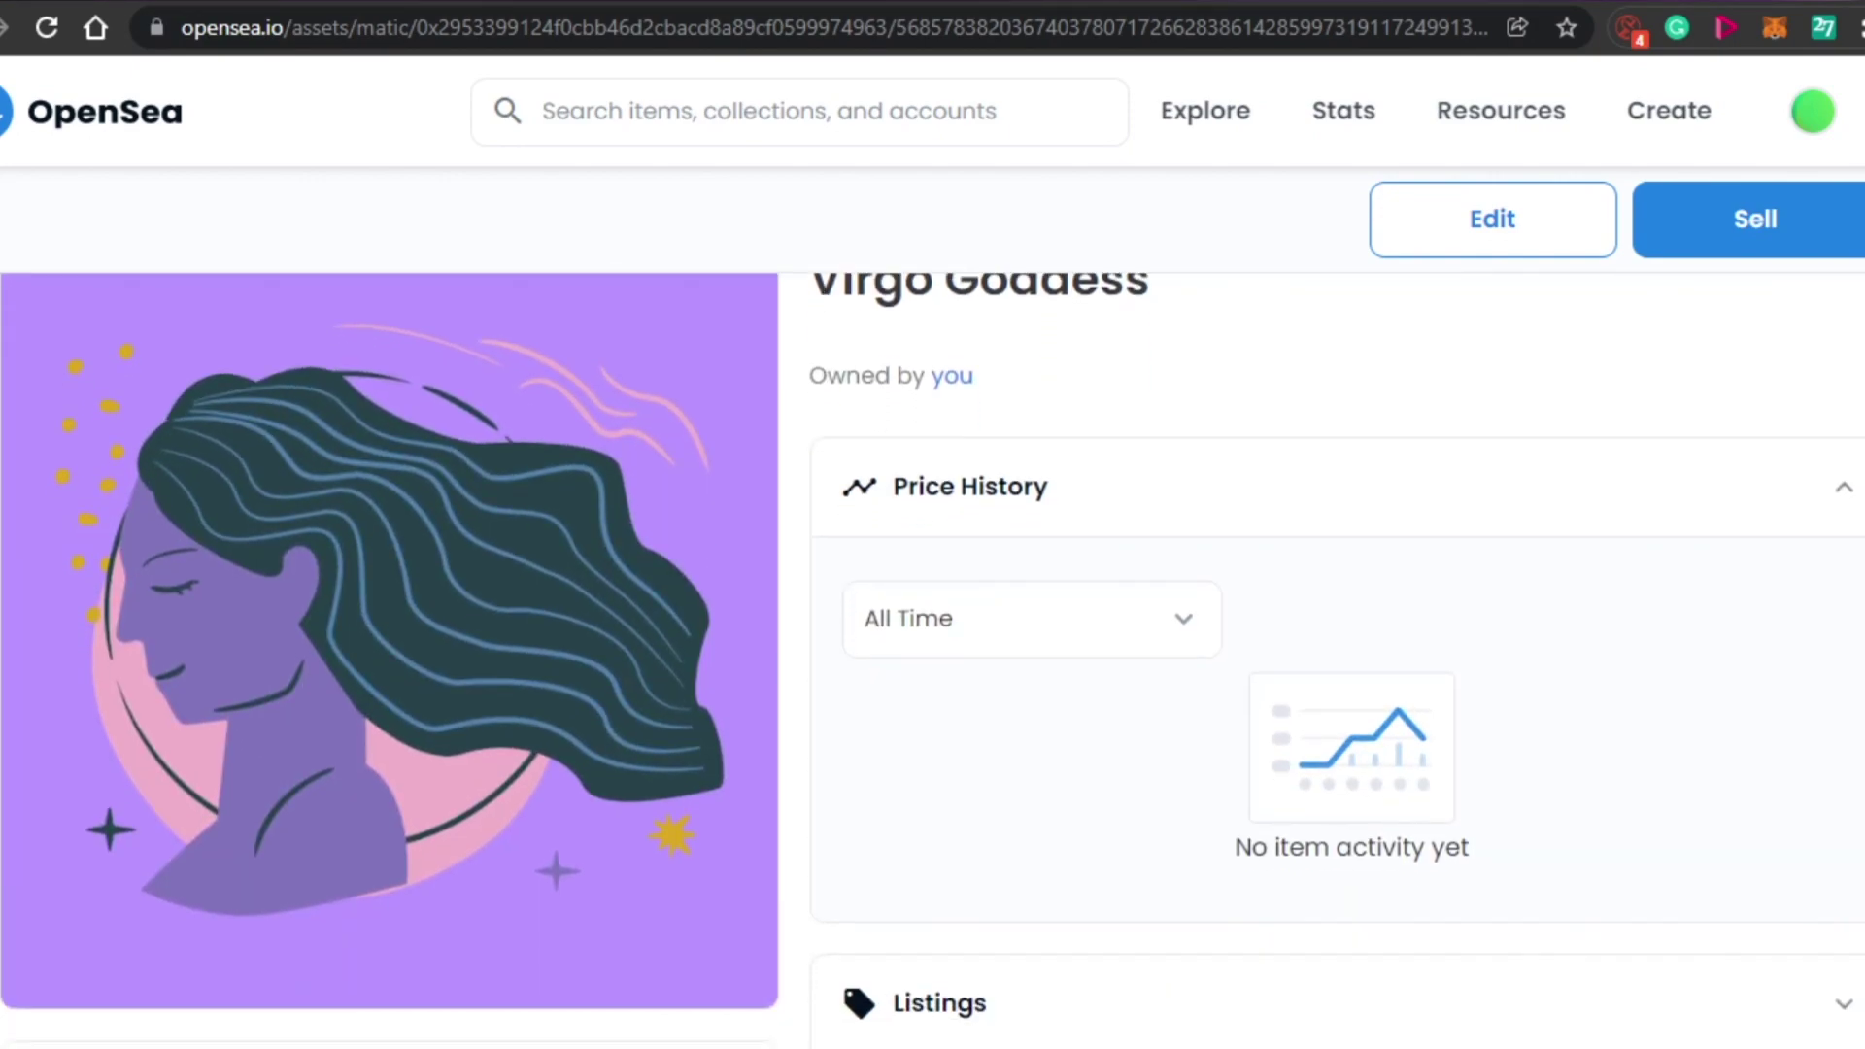
scroll(932, 660, "up", 1)
scroll(932, 660, "down", 3)
scroll(932, 661, "up", 3)
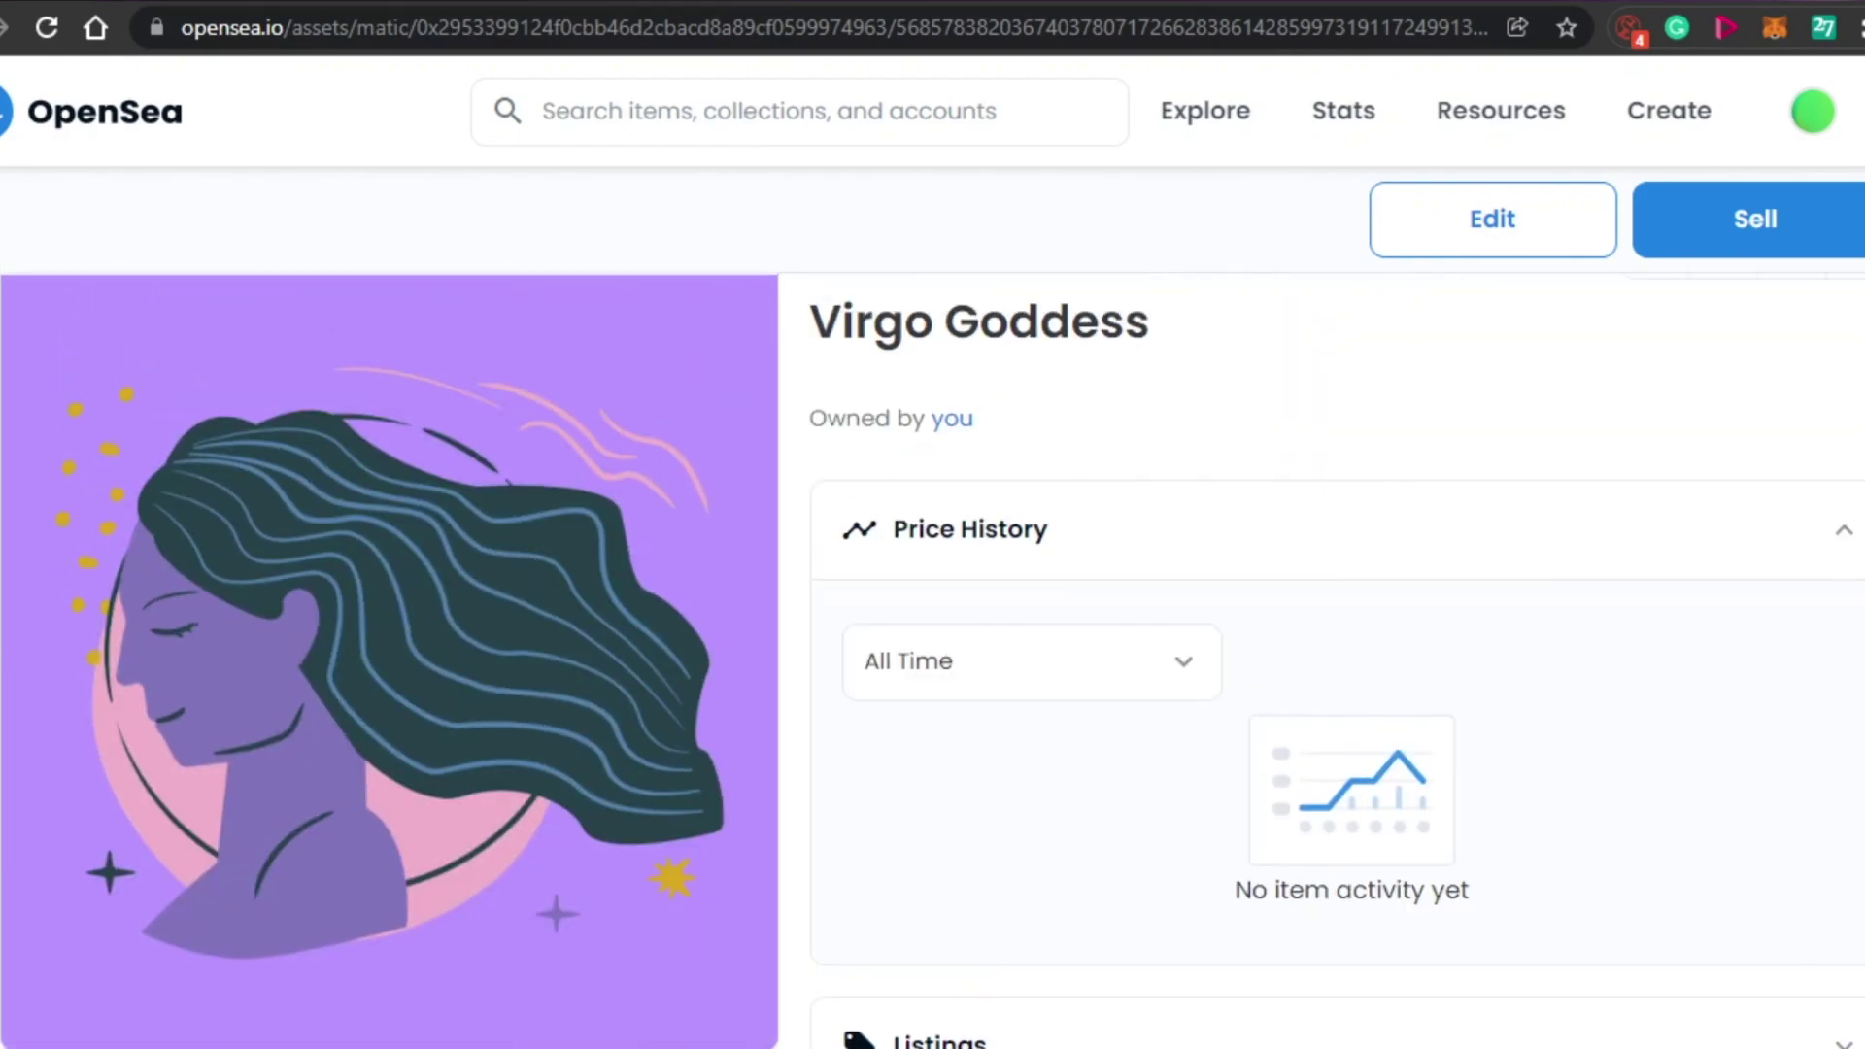
scroll(933, 661, "up", 1)
scroll(933, 661, "down", 10)
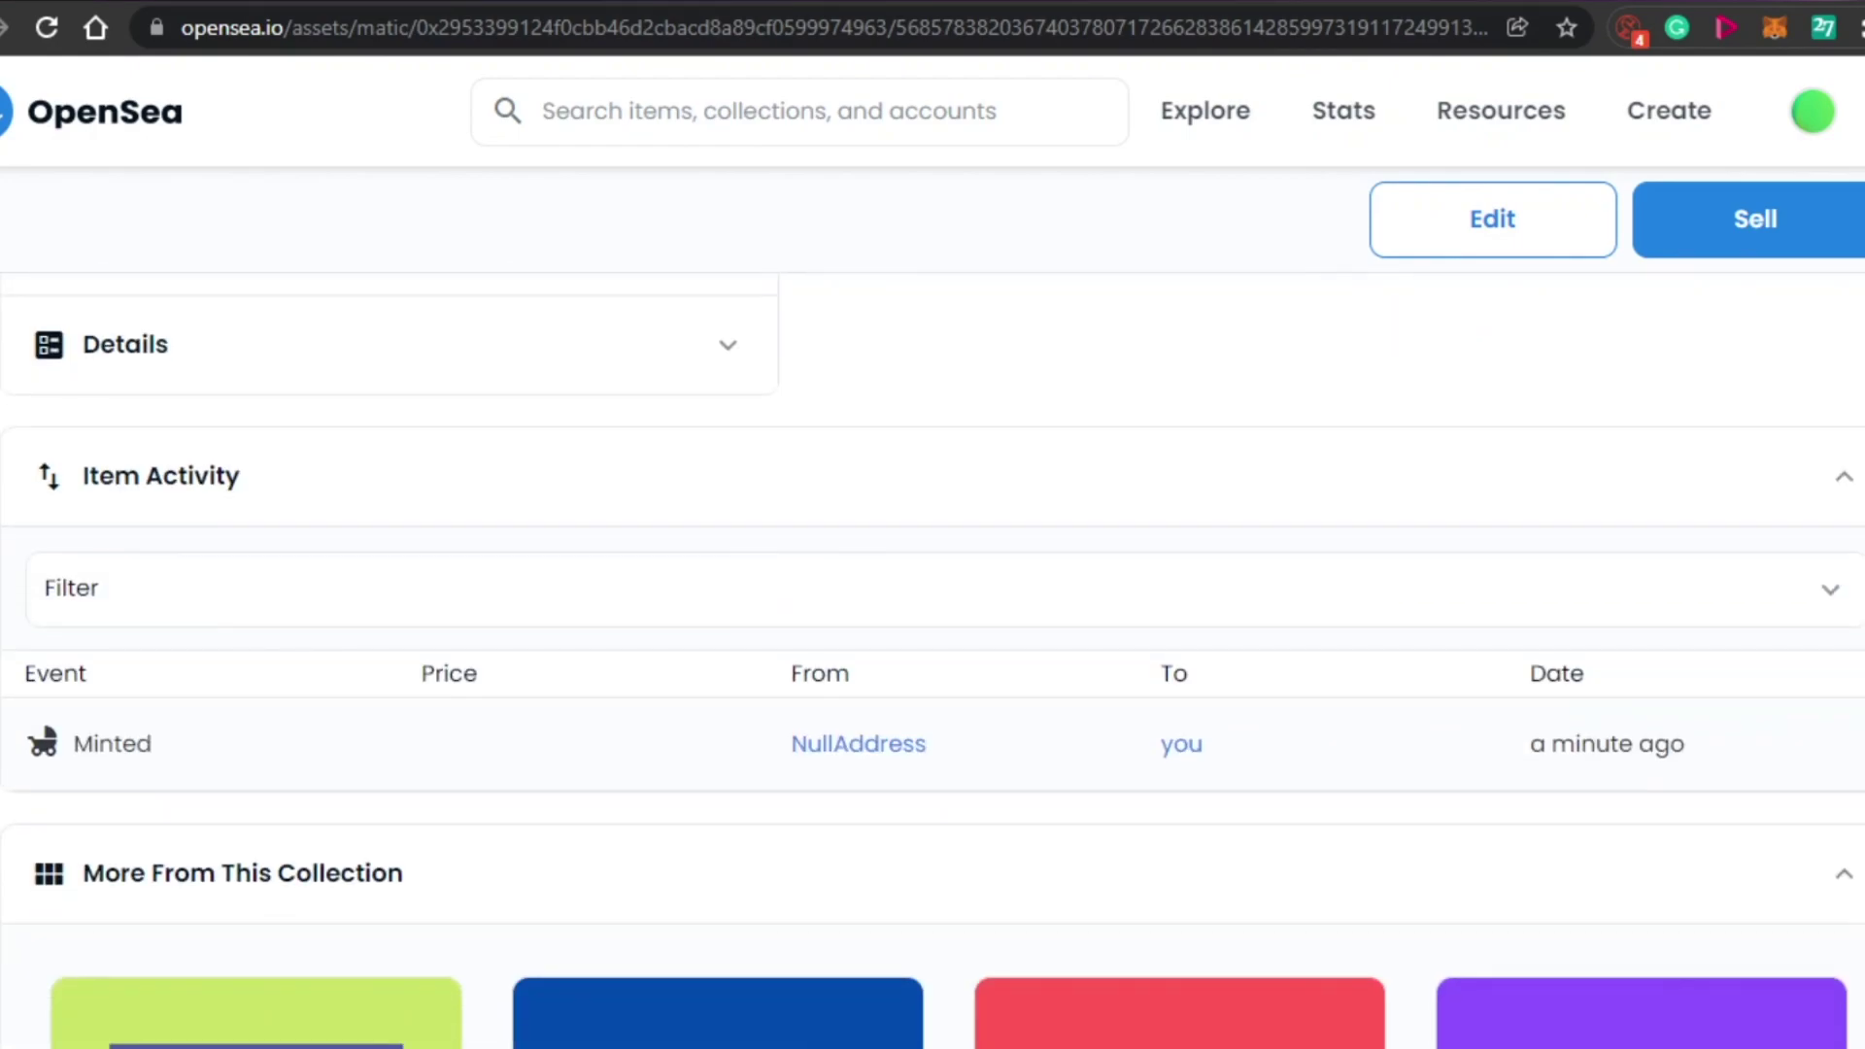
scroll(932, 660, "down", 5)
scroll(932, 661, "up", 10)
scroll(933, 660, "up", 8)
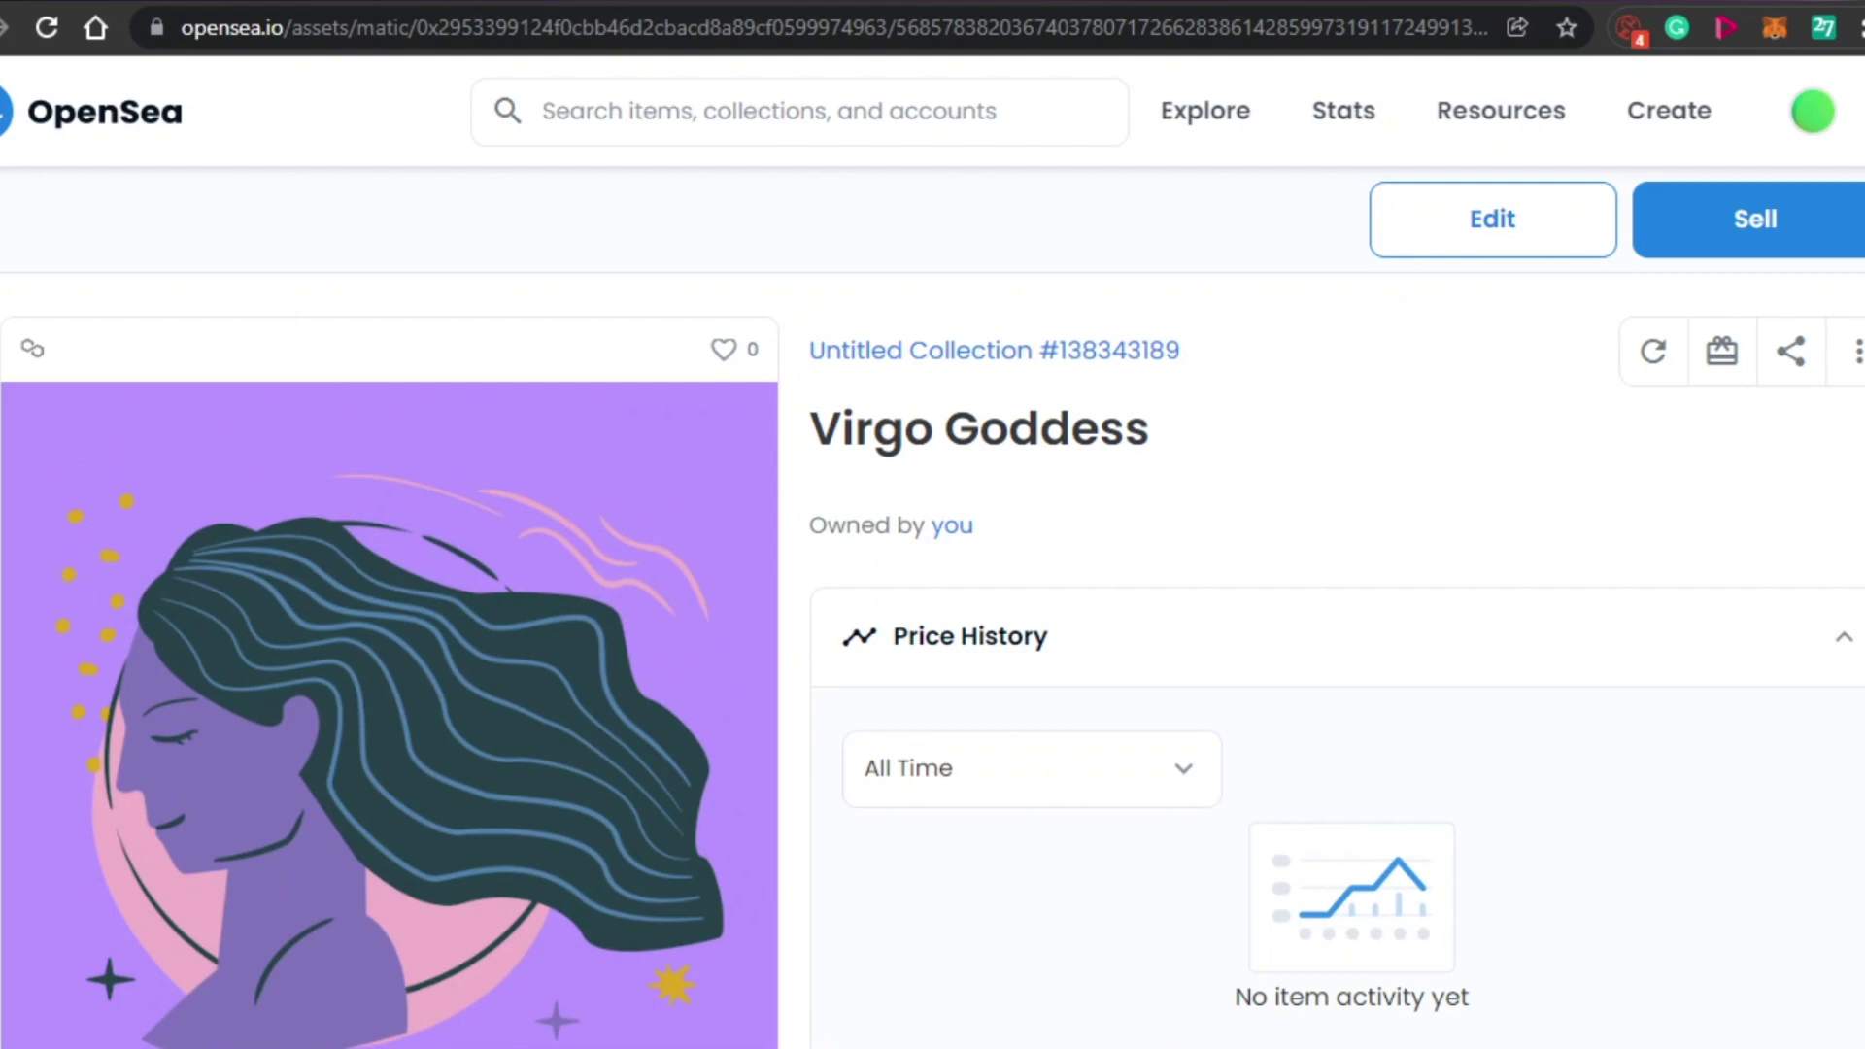
scroll(932, 661, "down", 3)
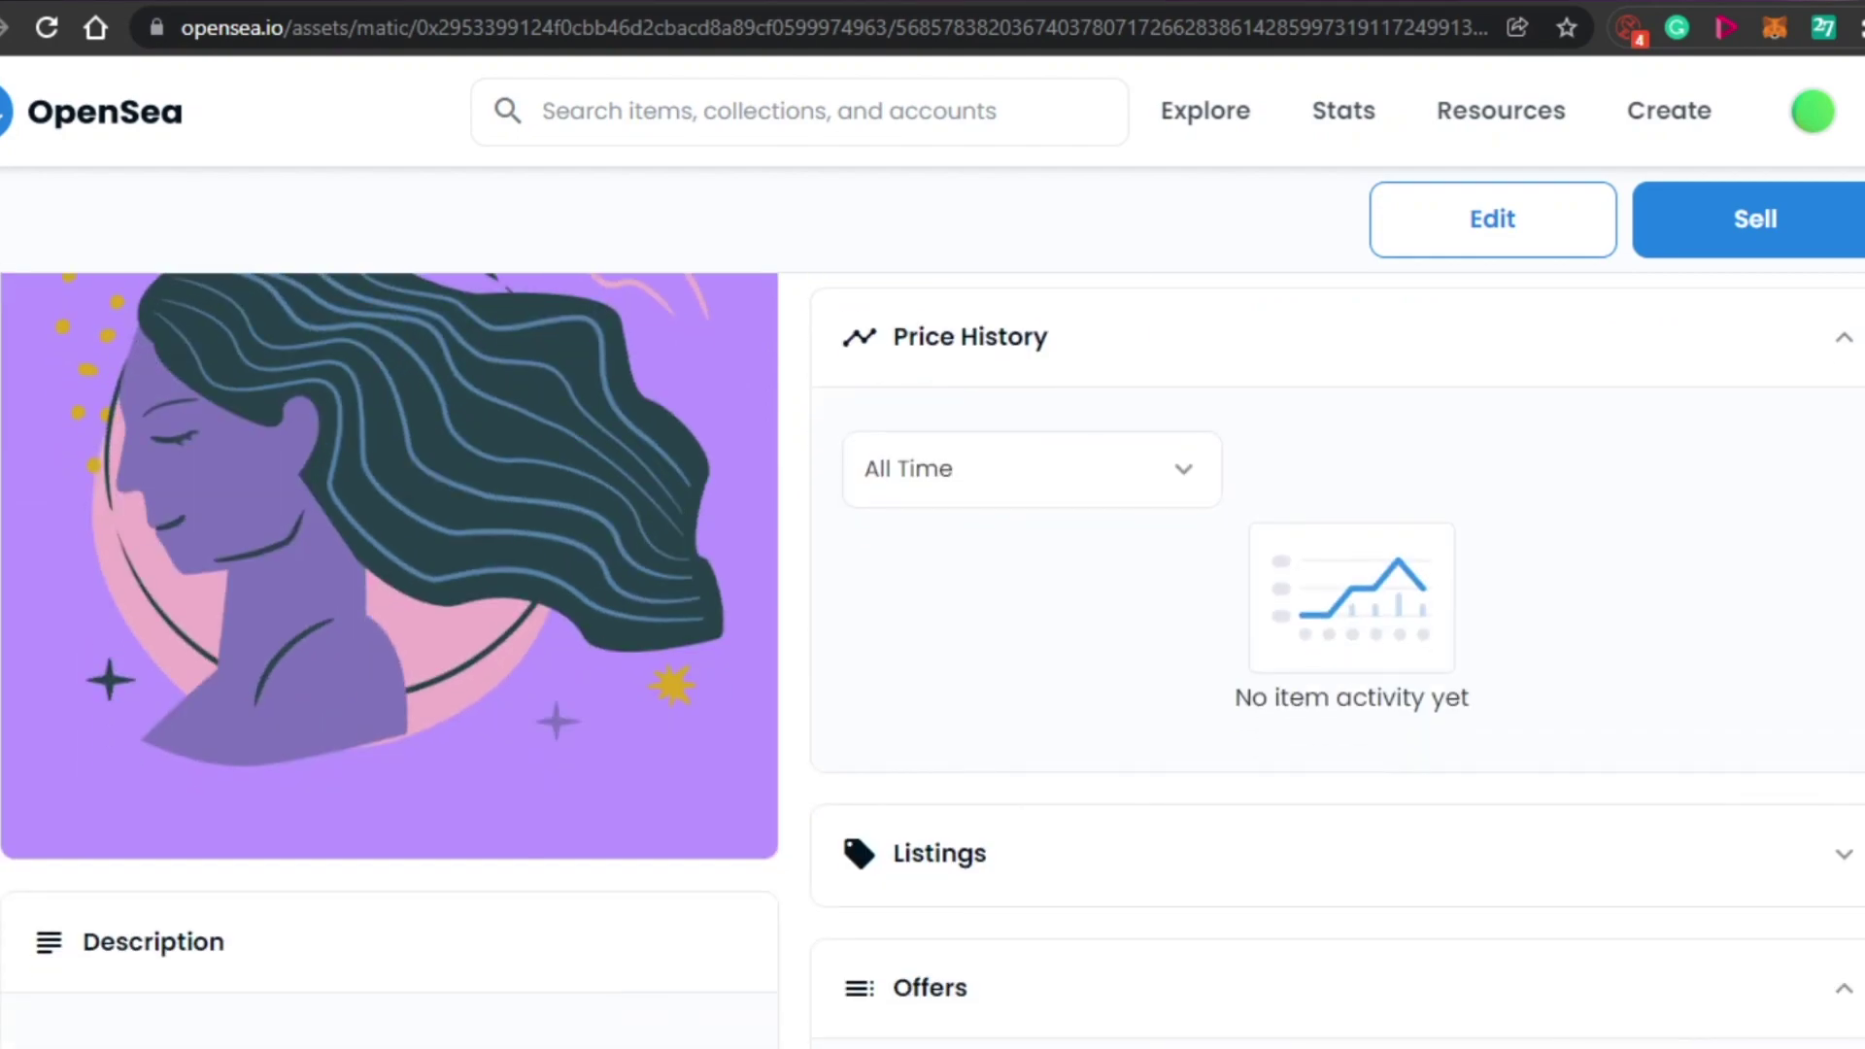